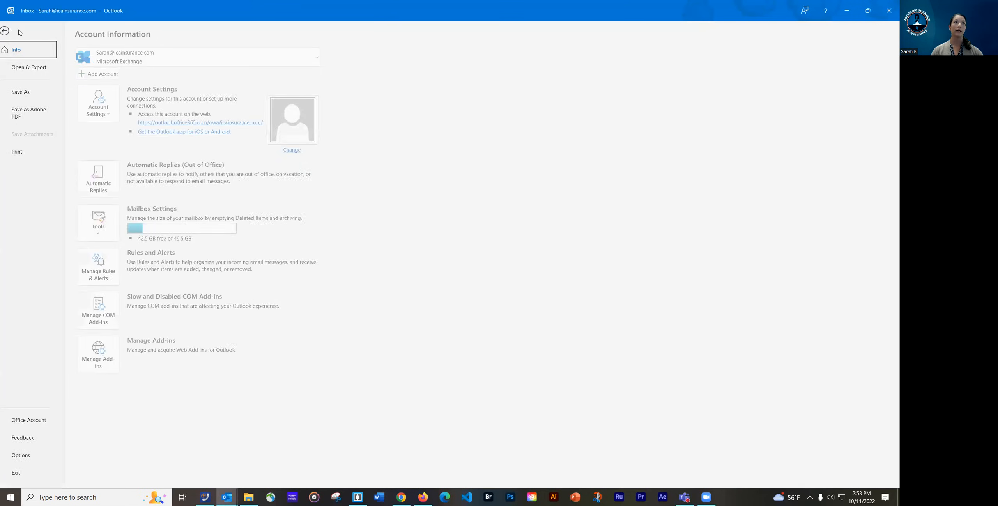
Open Outlook Options on the Mail page
key(Escape)
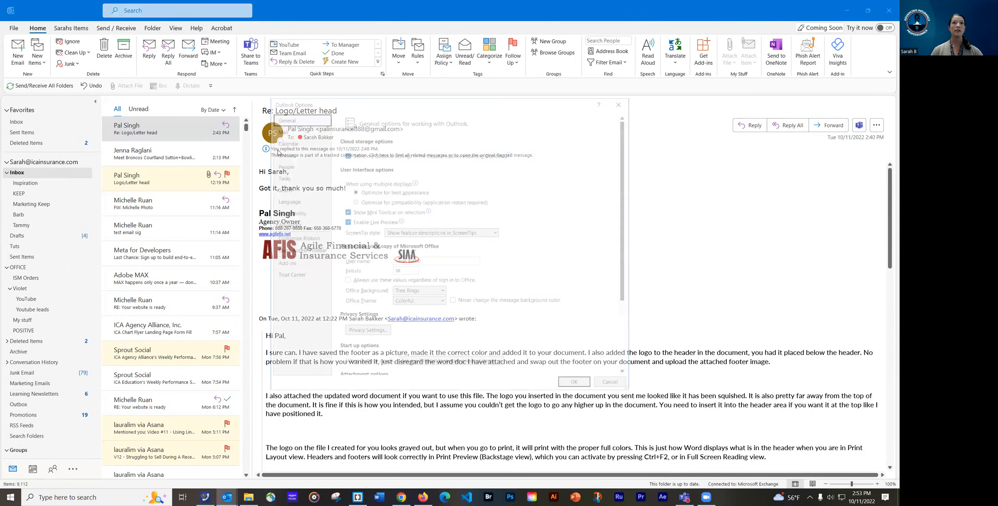
click(285, 132)
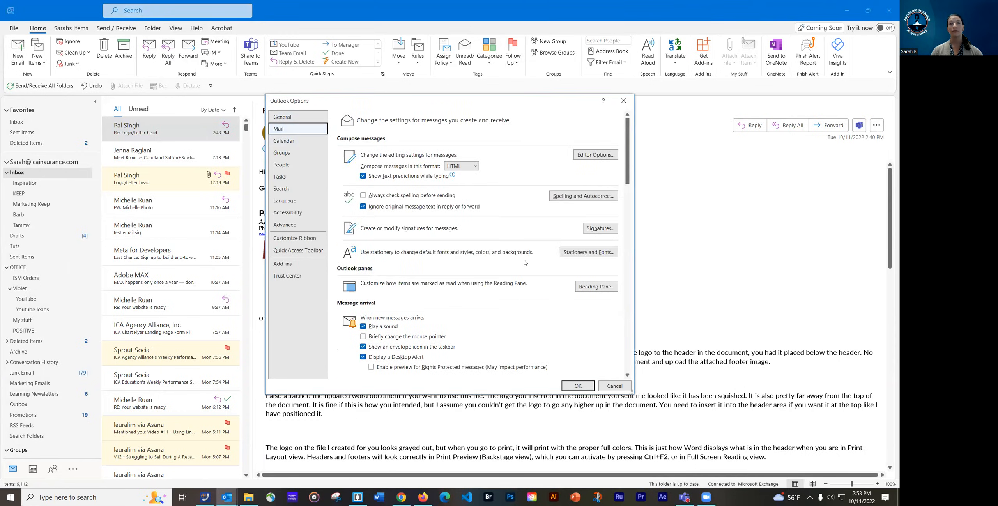
Open Signatures and Stationery and preview the Alliance signature
click(606, 231)
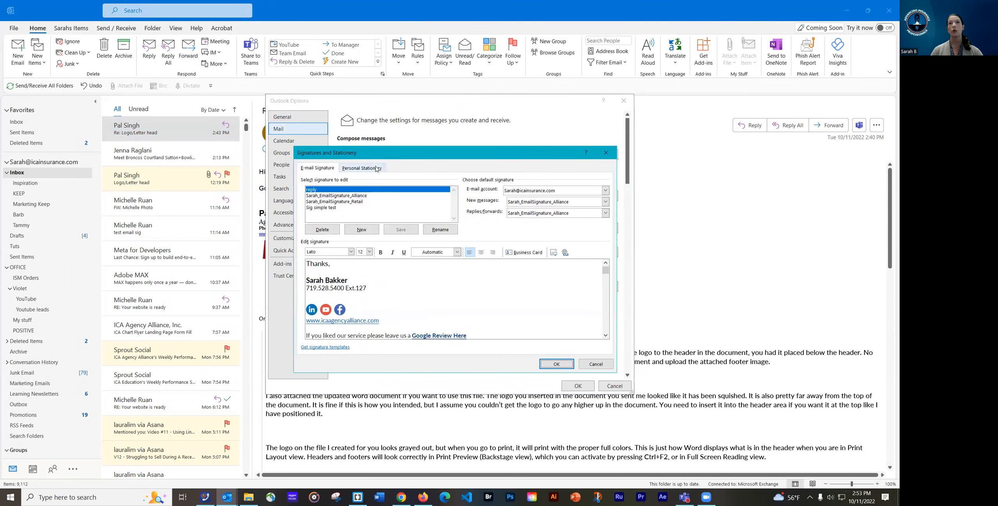
drag(390, 157, 383, 156)
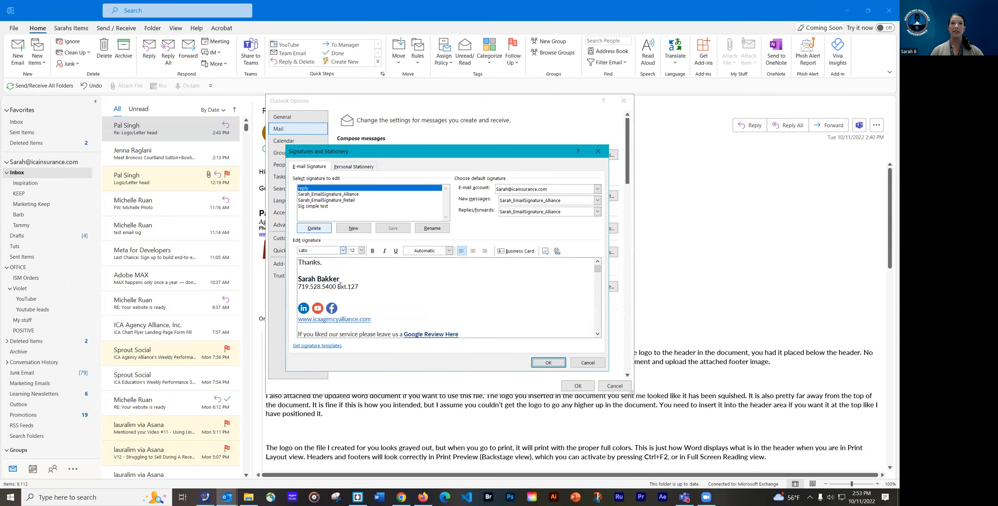
click(312, 195)
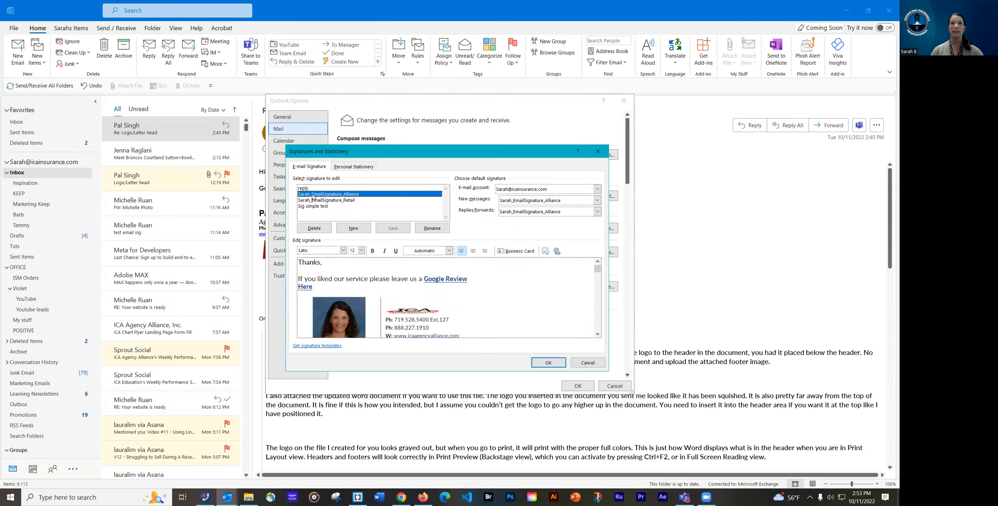
click(597, 334)
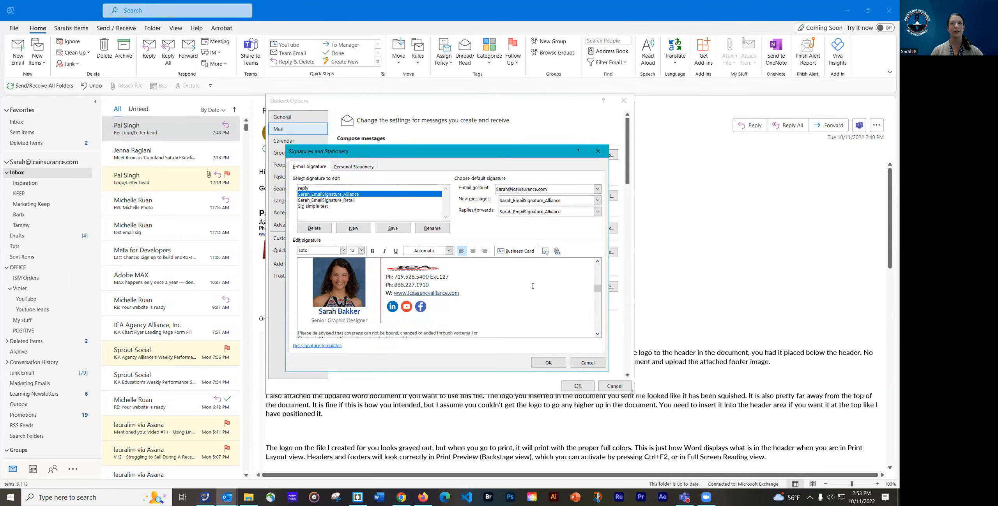
drag(598, 288, 597, 268)
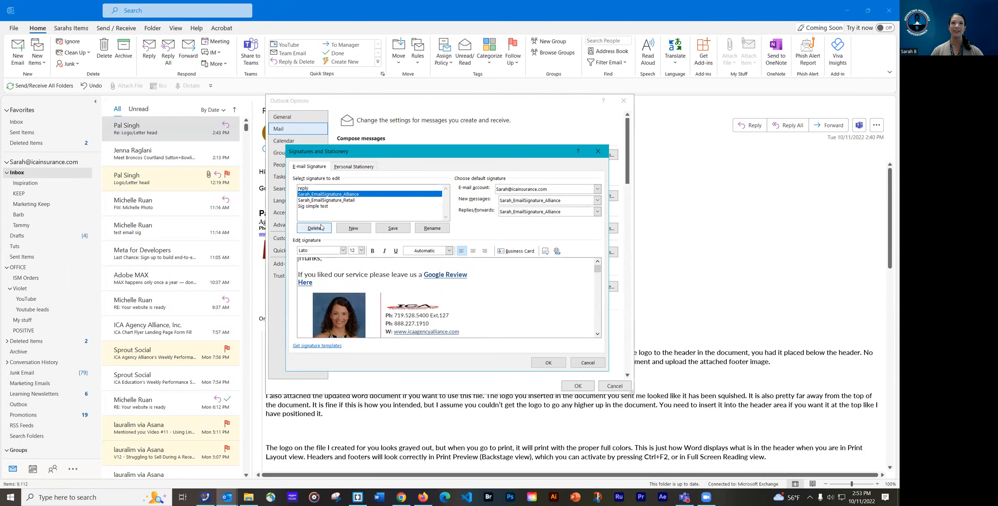
Preview the Retail and Sig simple test signatures, then open the online signature template help
click(327, 201)
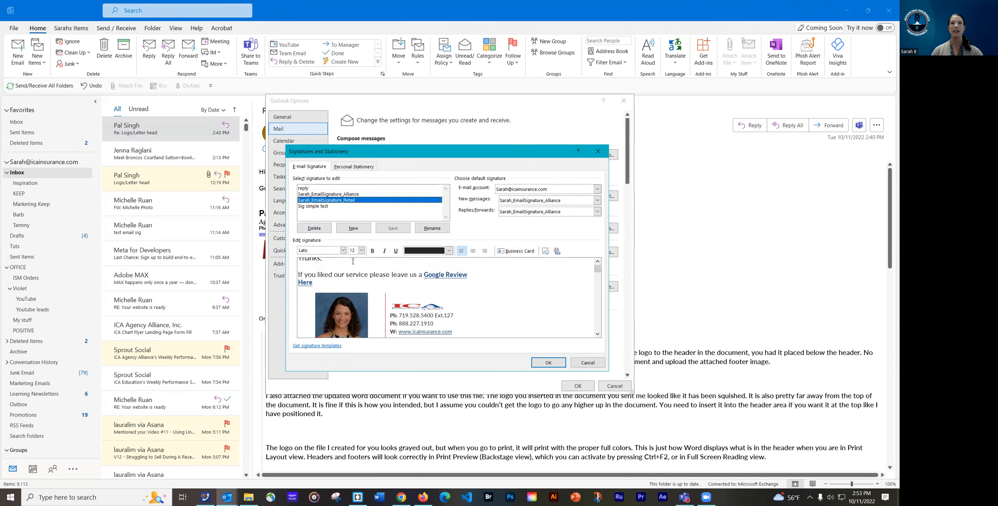
click(314, 207)
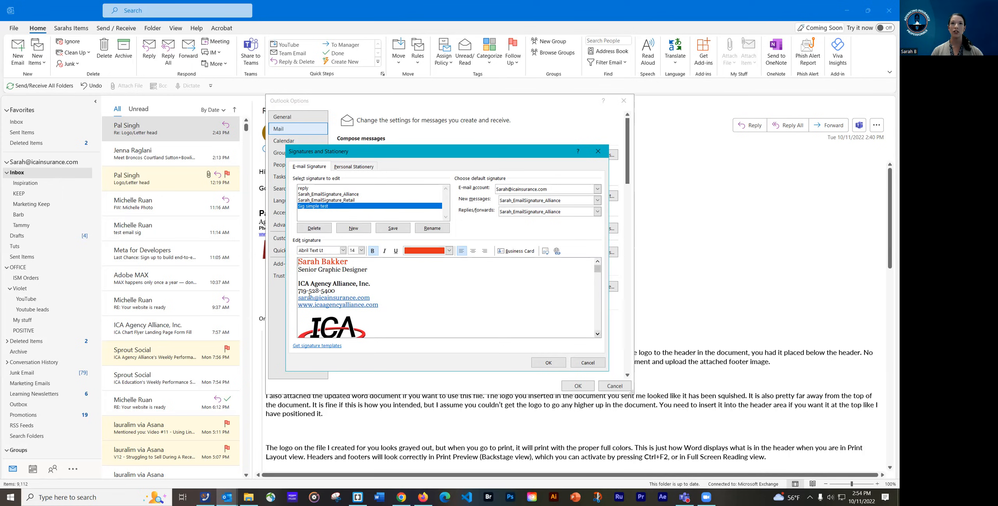
click(598, 333)
click(597, 333)
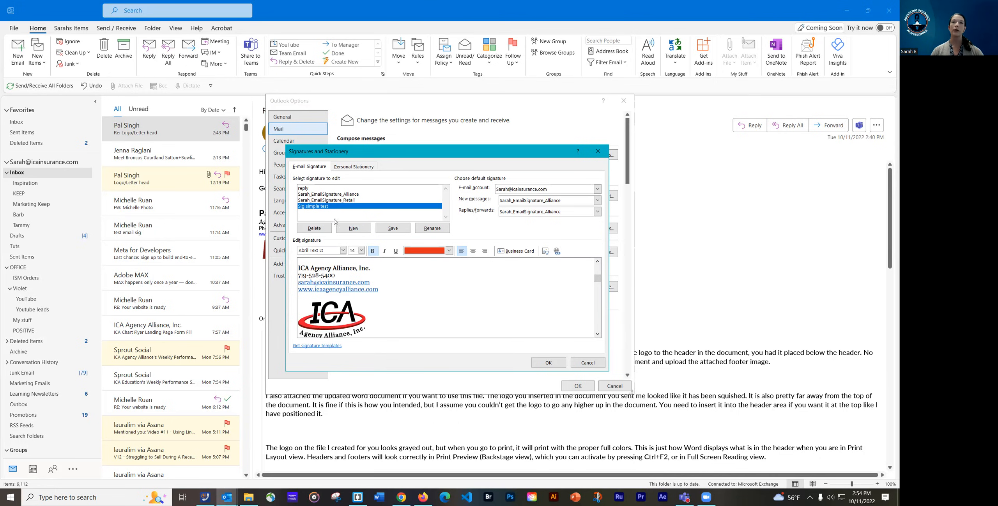
click(307, 346)
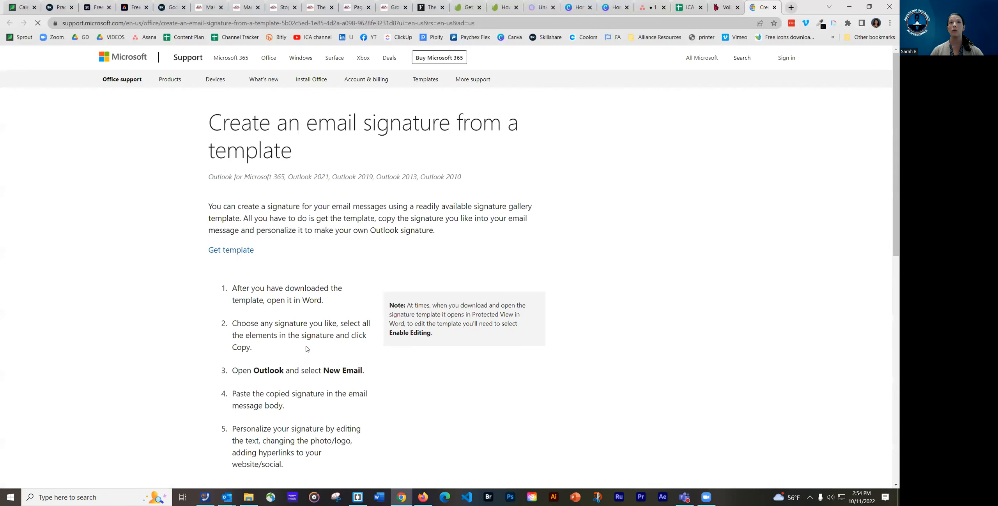
Follow the article's Get template link to the Email signature gallery page
scroll(276, 230, down, 3)
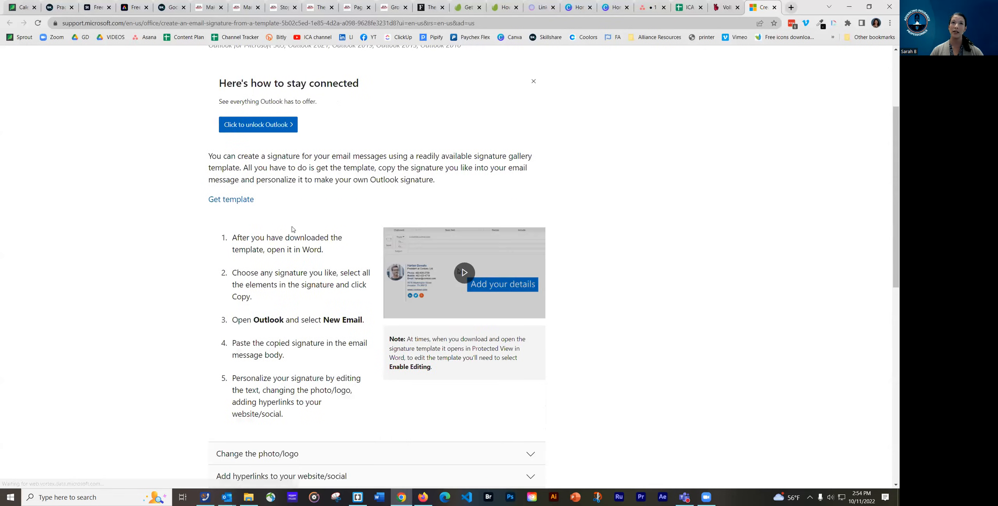
scroll(258, 319, down, 1)
scroll(229, 280, up, 5)
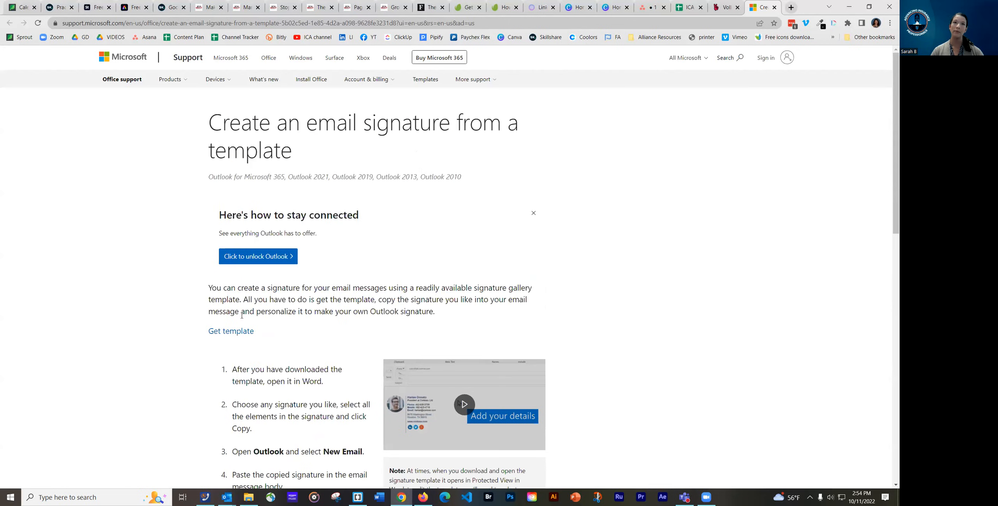
click(224, 331)
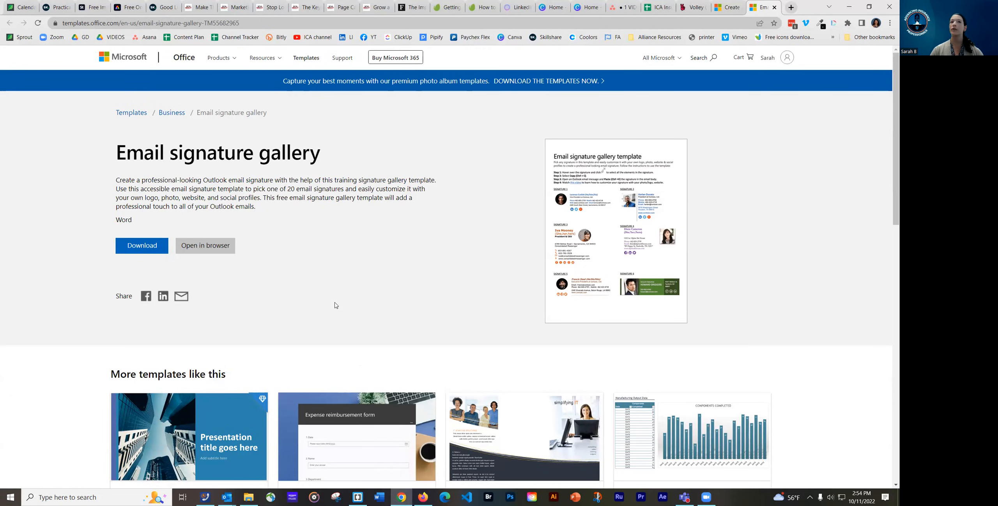
Open the Email signature gallery template in Word for the web
click(209, 249)
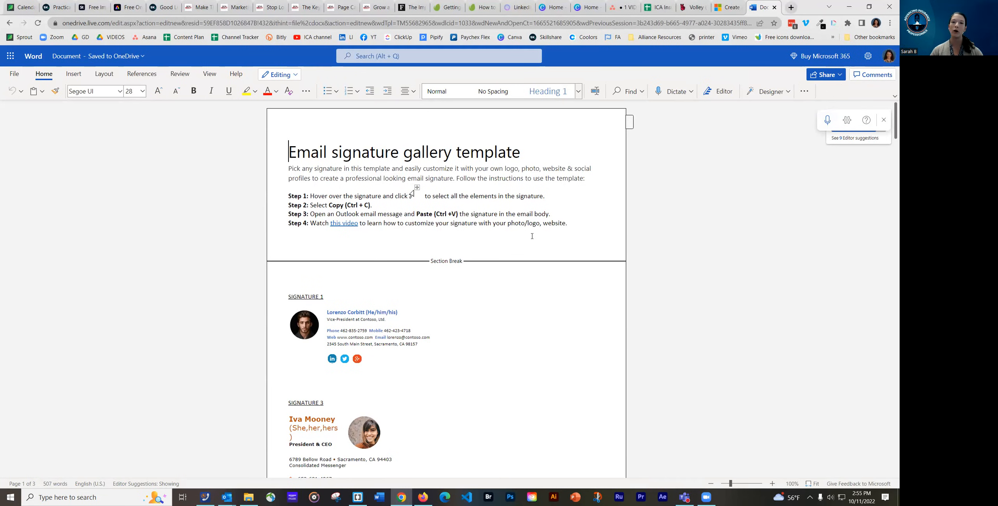
mouse_move(349, 317)
scroll(349, 317, down, 2)
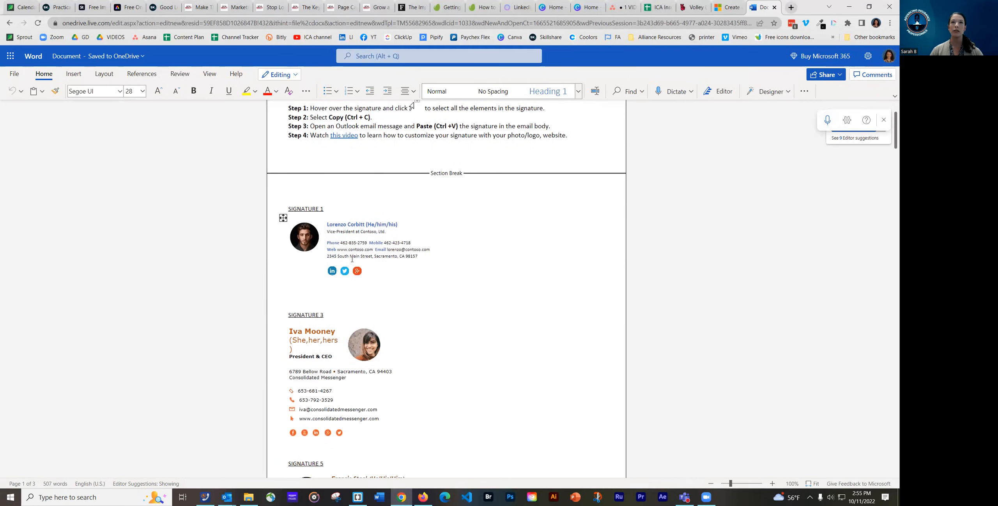
scroll(361, 242, down, 3)
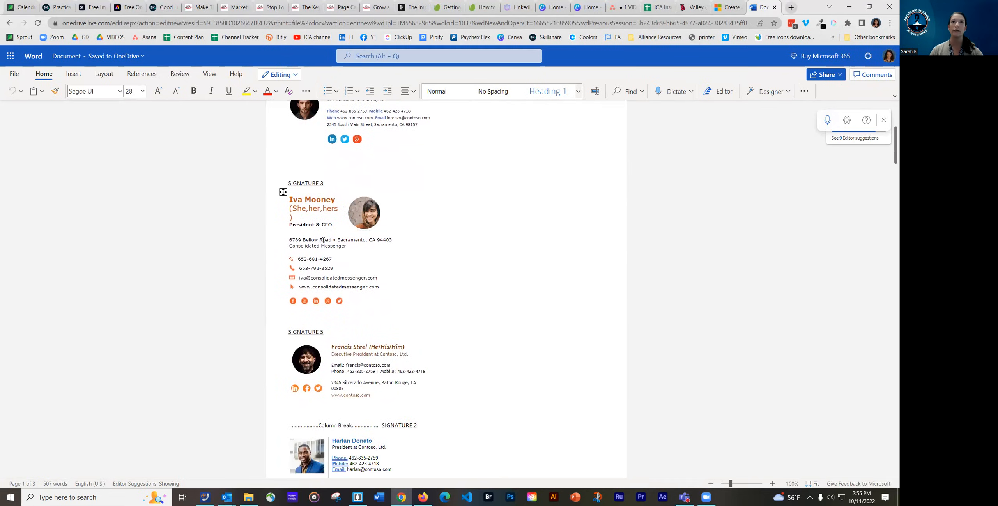
scroll(376, 270, down, 2)
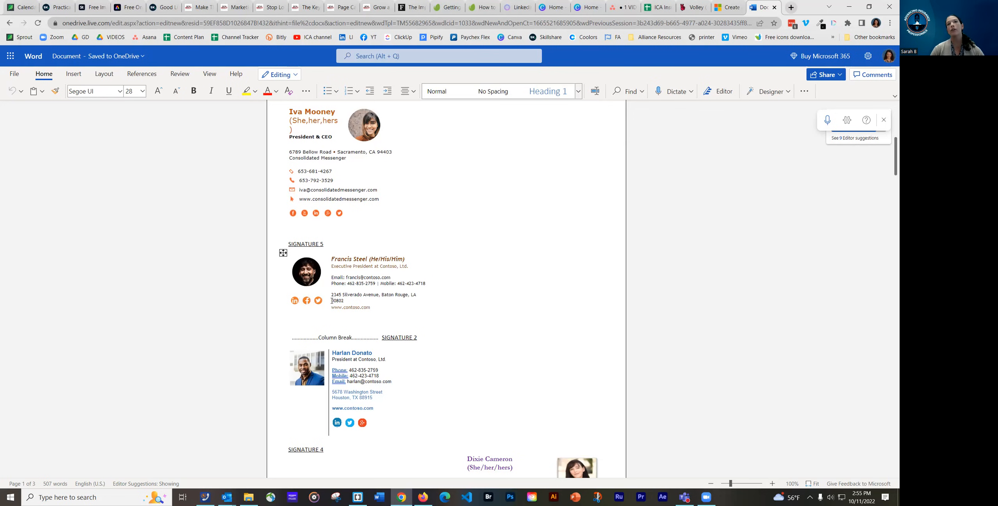
scroll(354, 324, down, 1)
scroll(353, 324, down, 3)
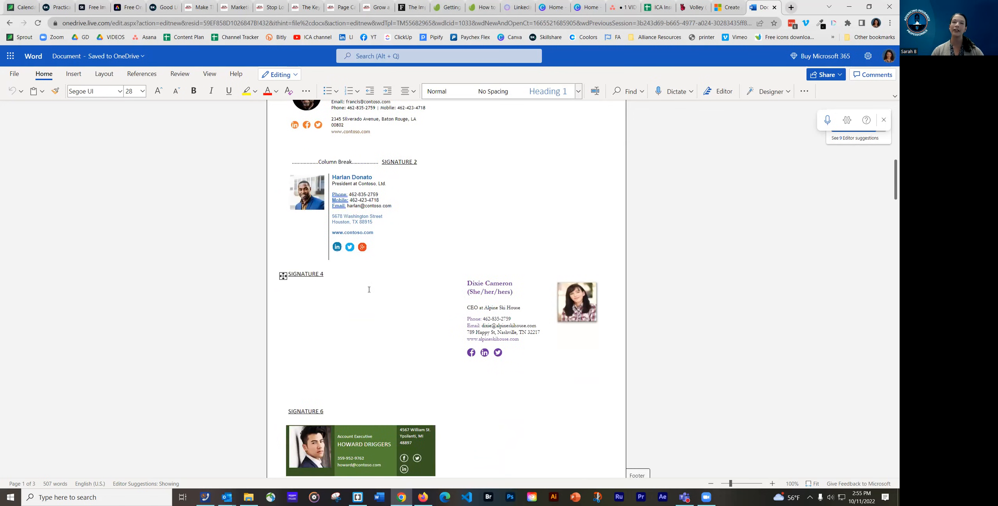
scroll(367, 287, down, 2)
scroll(368, 288, down, 2)
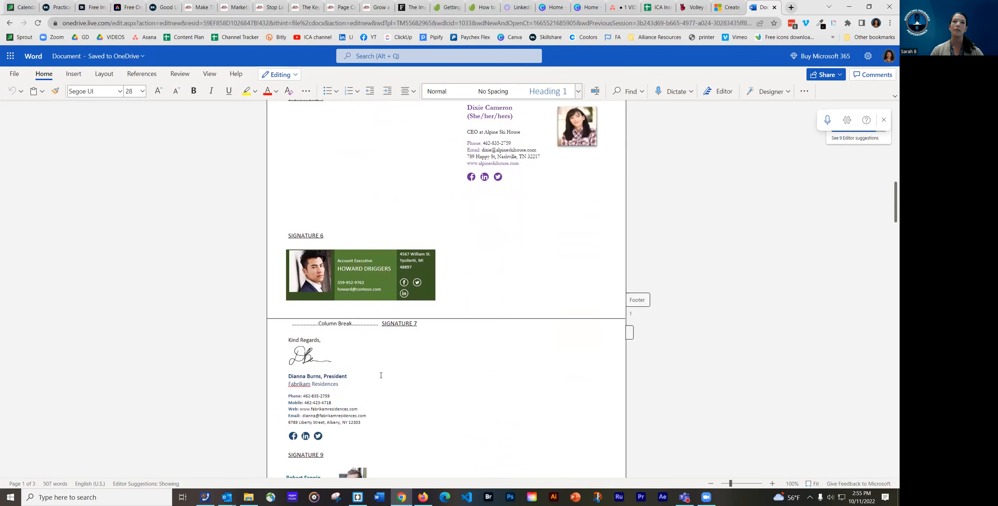
scroll(379, 325, down, 2)
scroll(381, 374, down, 2)
scroll(381, 375, down, 2)
scroll(495, 394, down, 1)
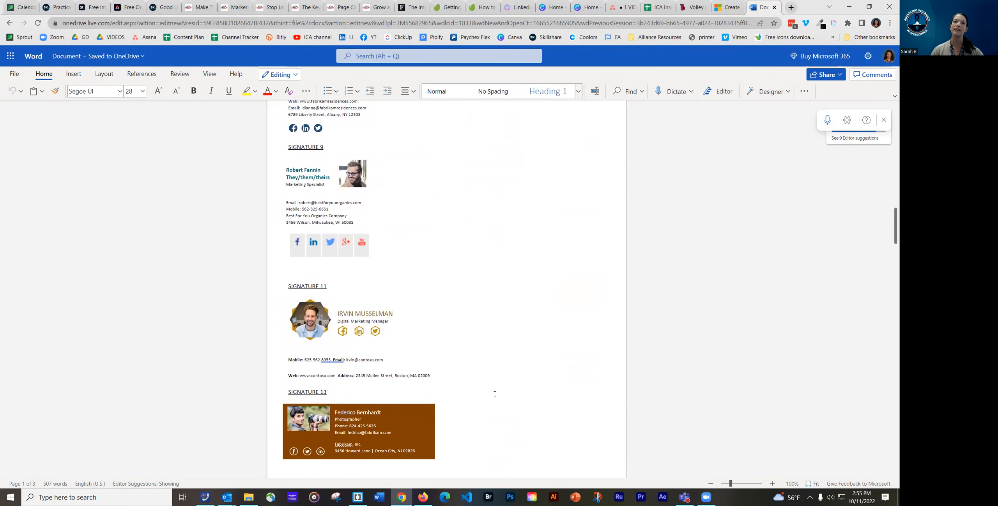
scroll(405, 321, down, 2)
scroll(405, 321, down, 6)
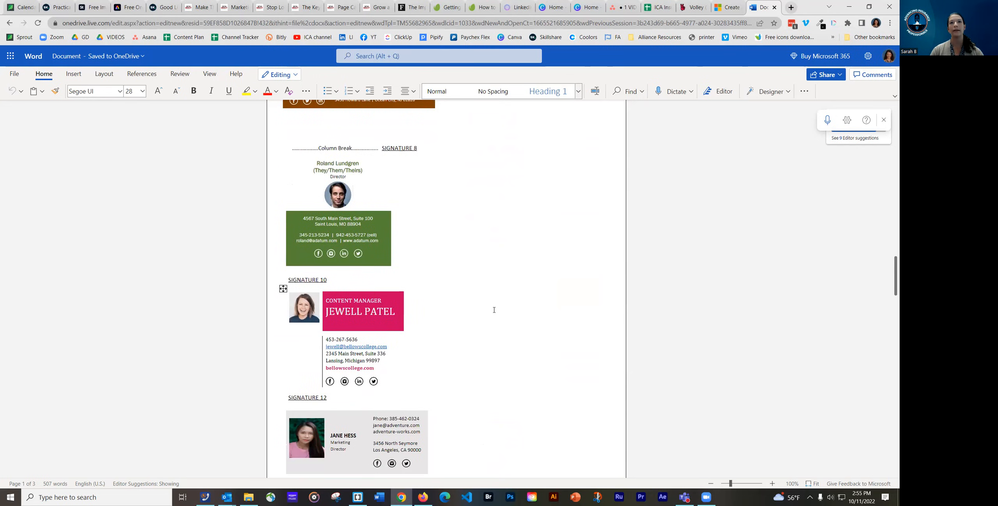
scroll(494, 310, down, 10)
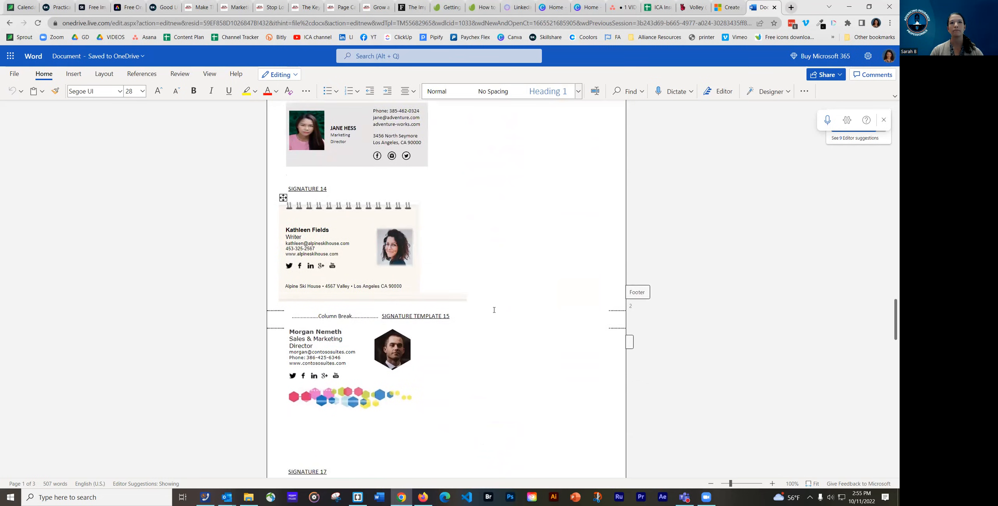
scroll(494, 310, down, 2)
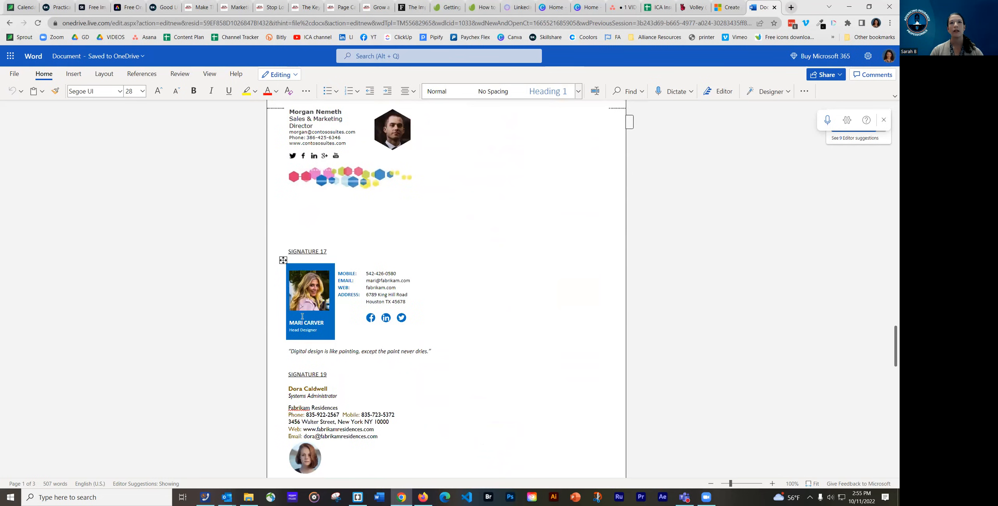
scroll(411, 329, down, 2)
scroll(411, 330, down, 2)
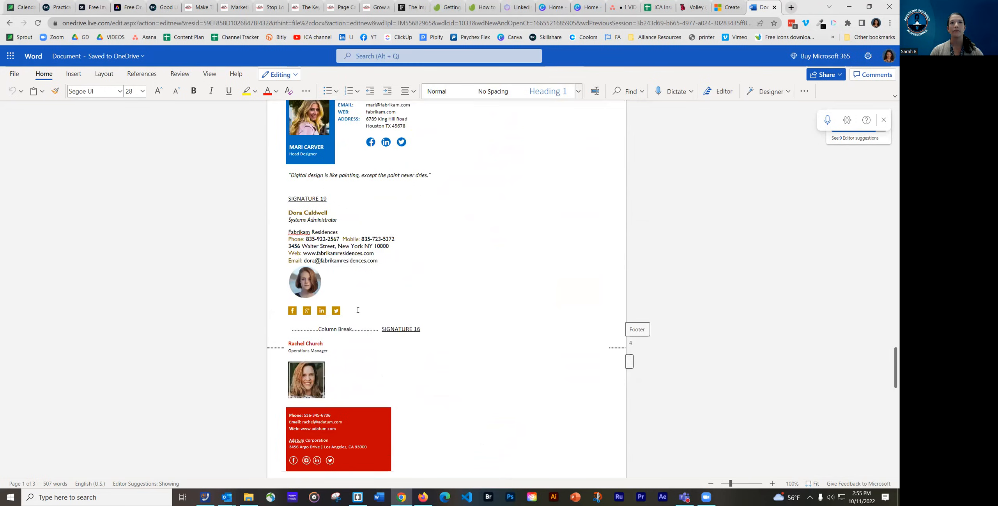
scroll(511, 357, down, 10)
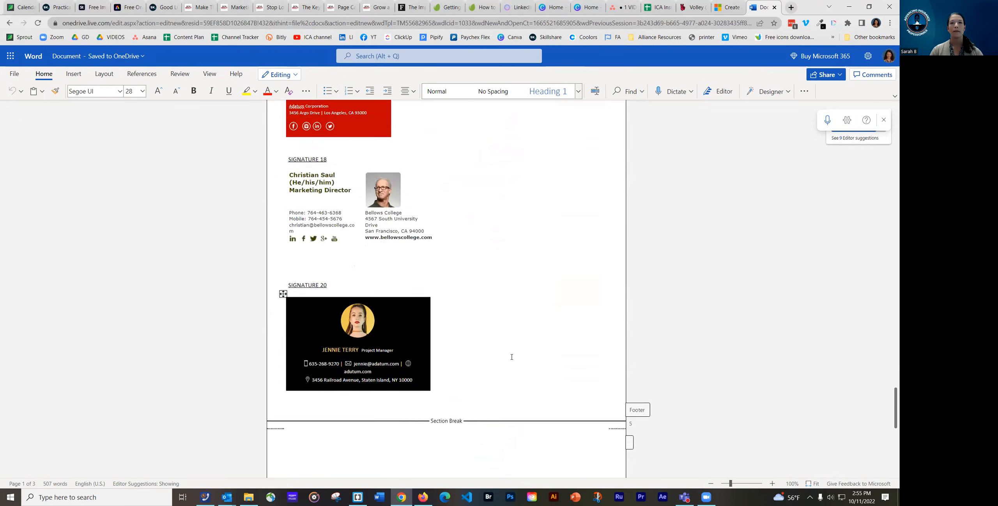
scroll(819, 420, down, 9)
drag(890, 464, 890, 119)
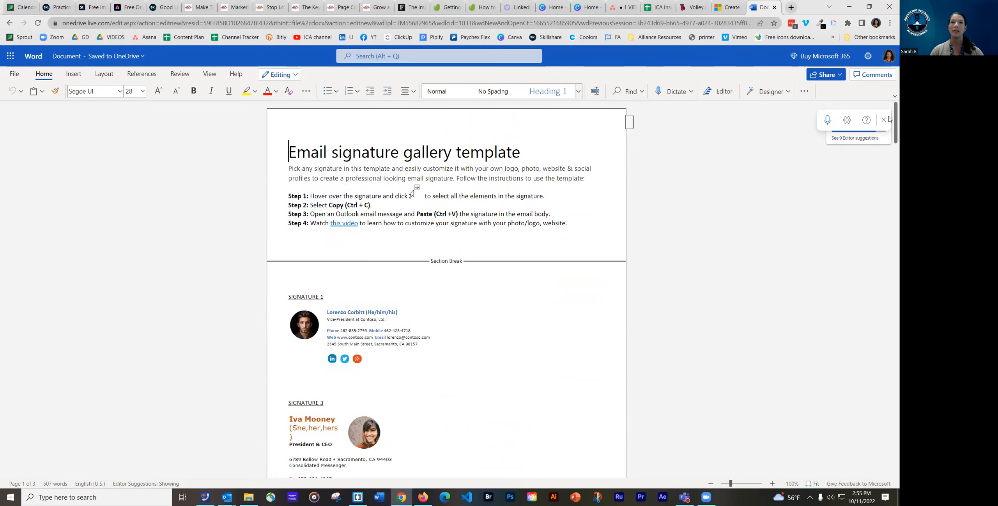
scroll(370, 313, down, 3)
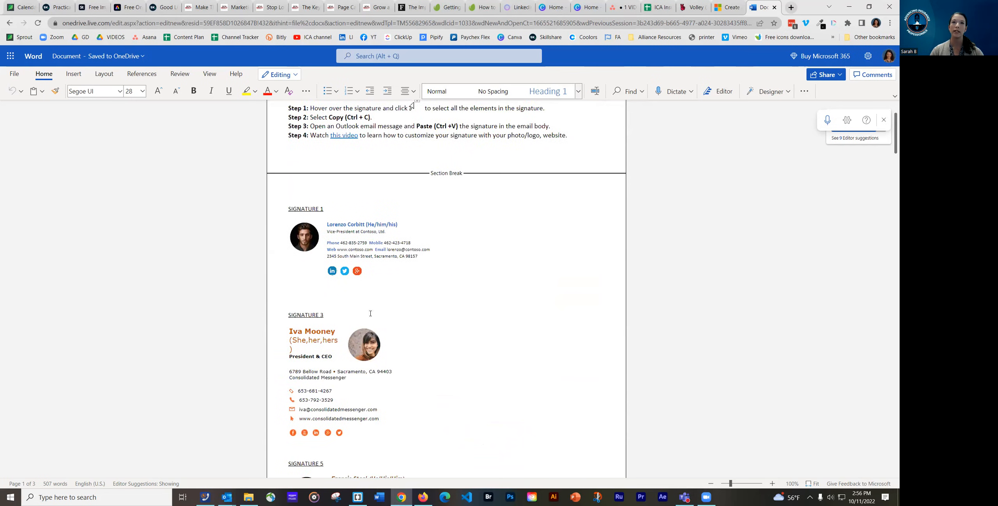
scroll(283, 306, up, 3)
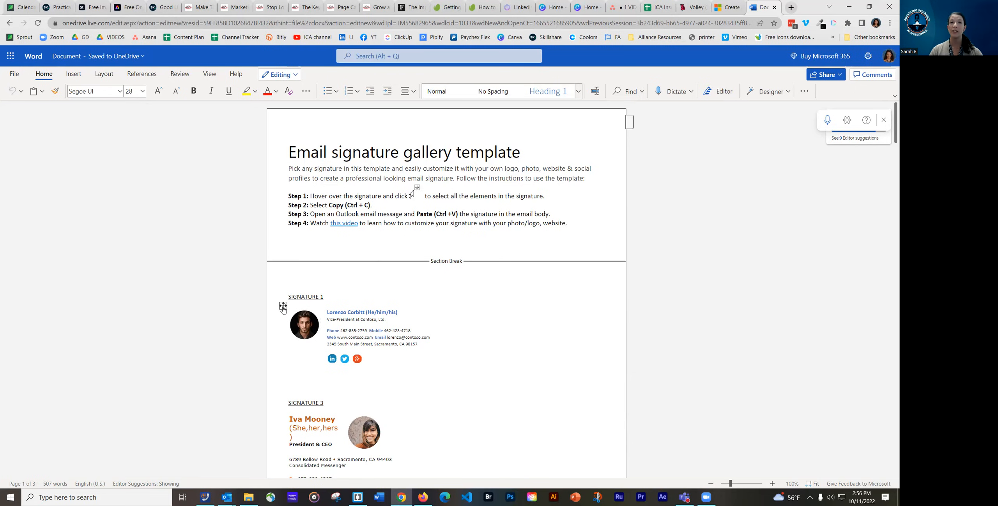
click(283, 306)
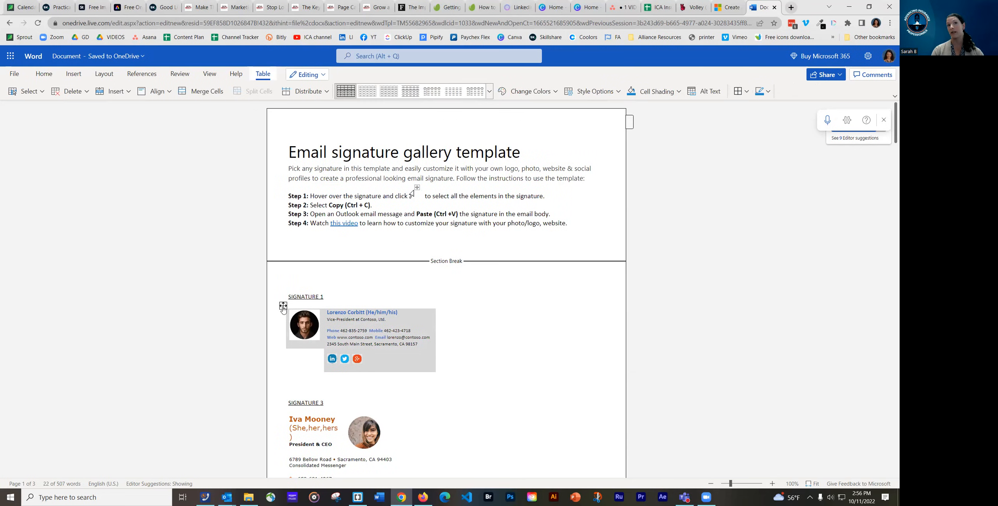
right_click(283, 308)
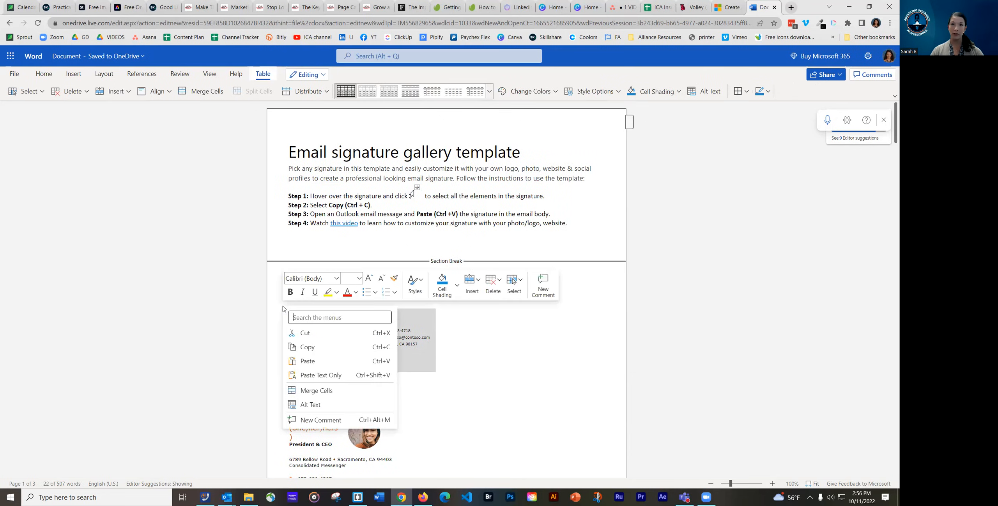
click(308, 348)
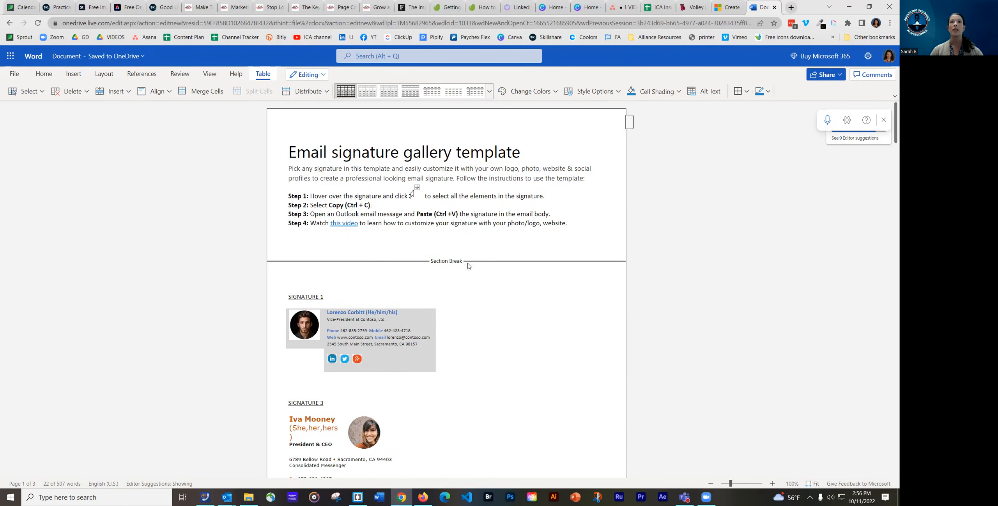
Return to Outlook and inspect the existing reply signature's text and formatting
click(848, 11)
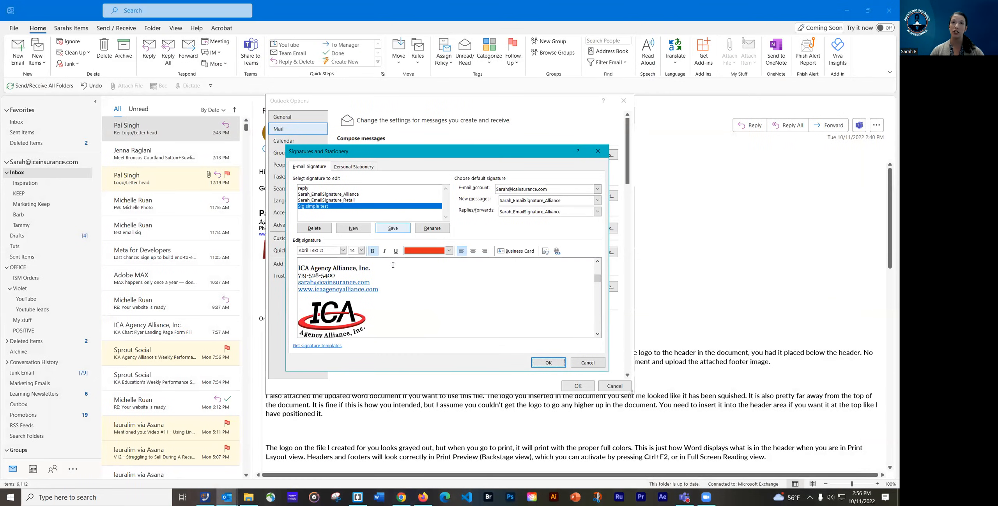
click(313, 188)
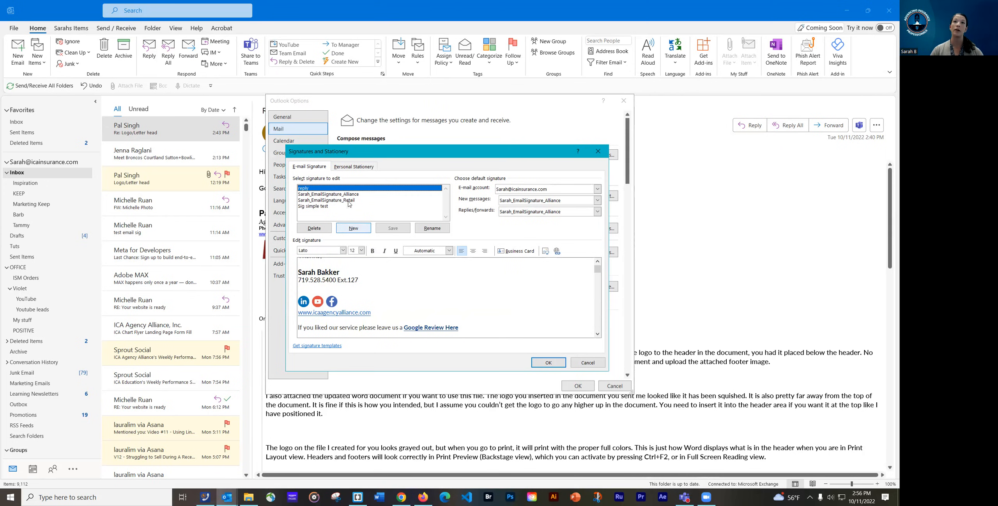
click(597, 261)
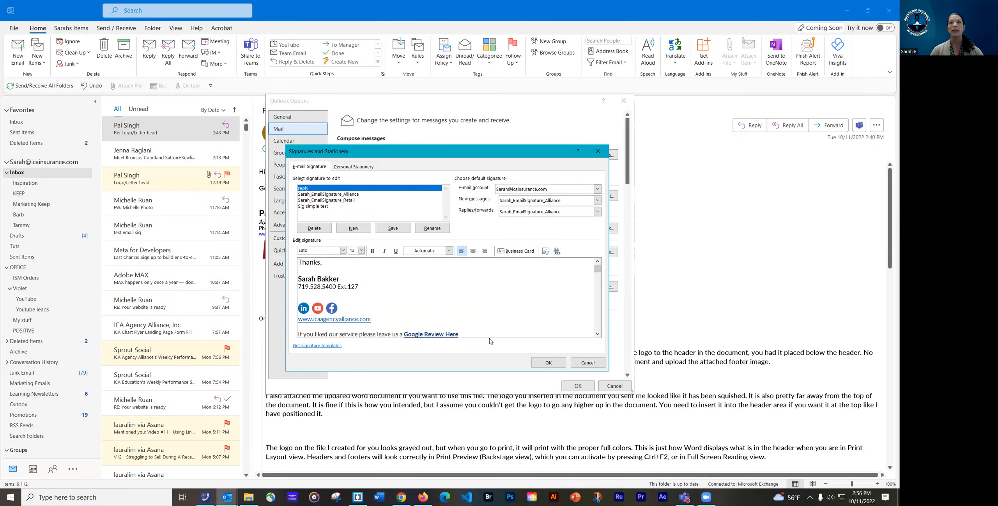
drag(377, 334, 405, 334)
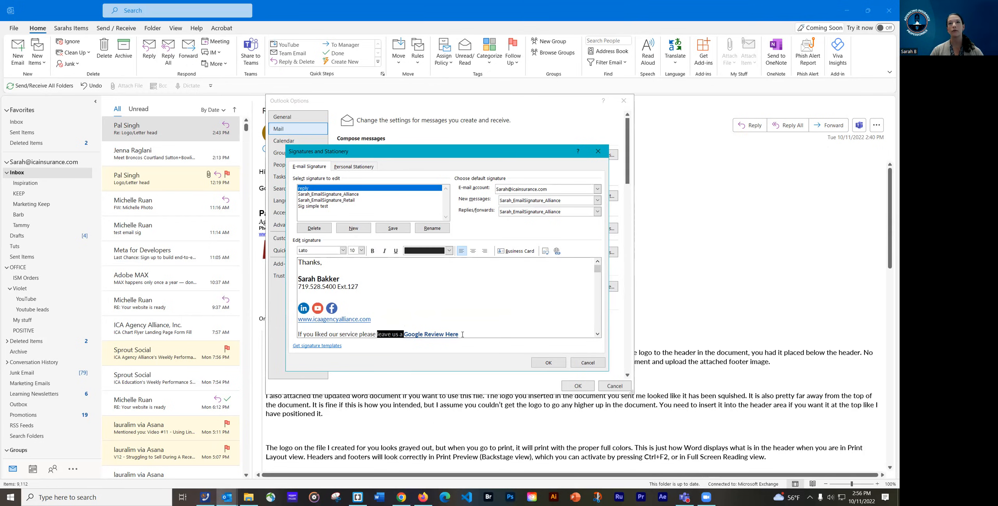
click(299, 326)
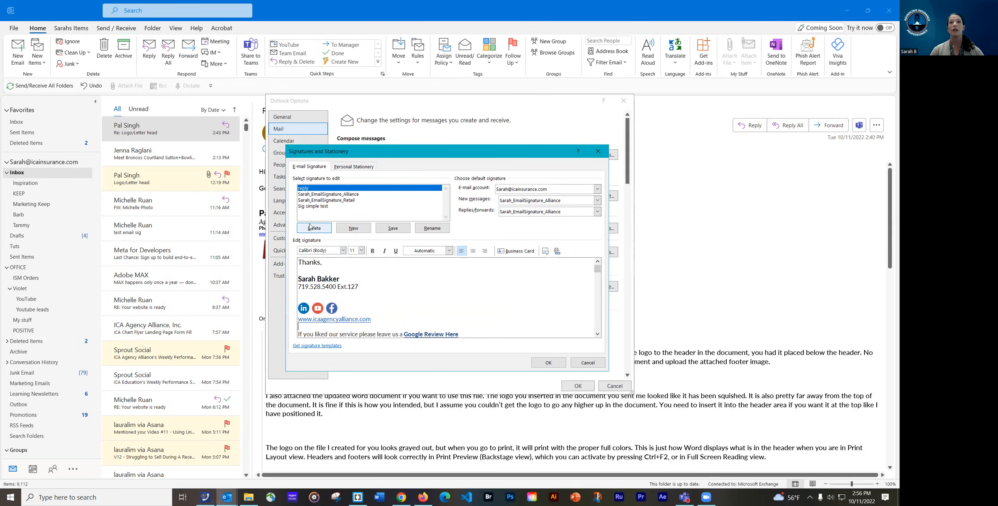
Create a new signature named 'Advanced Email Sig' and place the cursor in its edit box
click(352, 230)
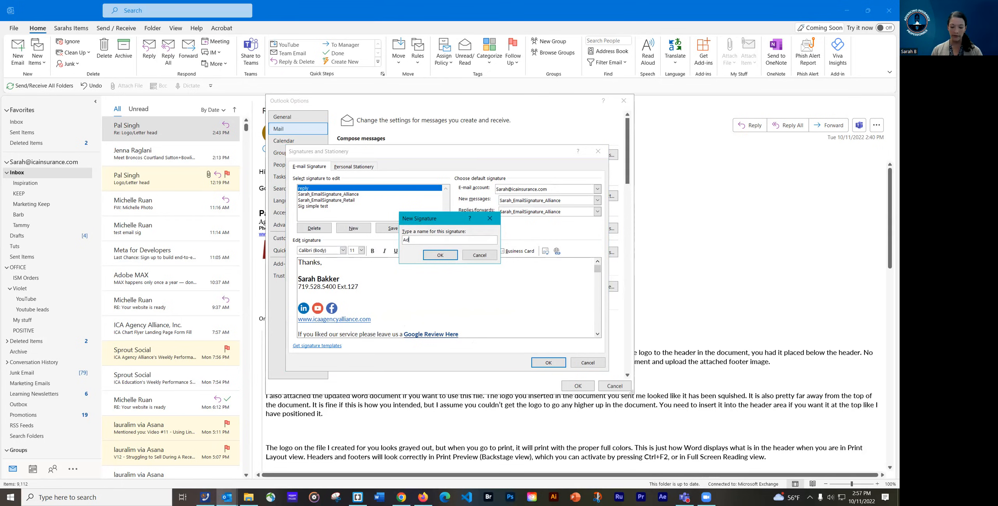
text(vanced )
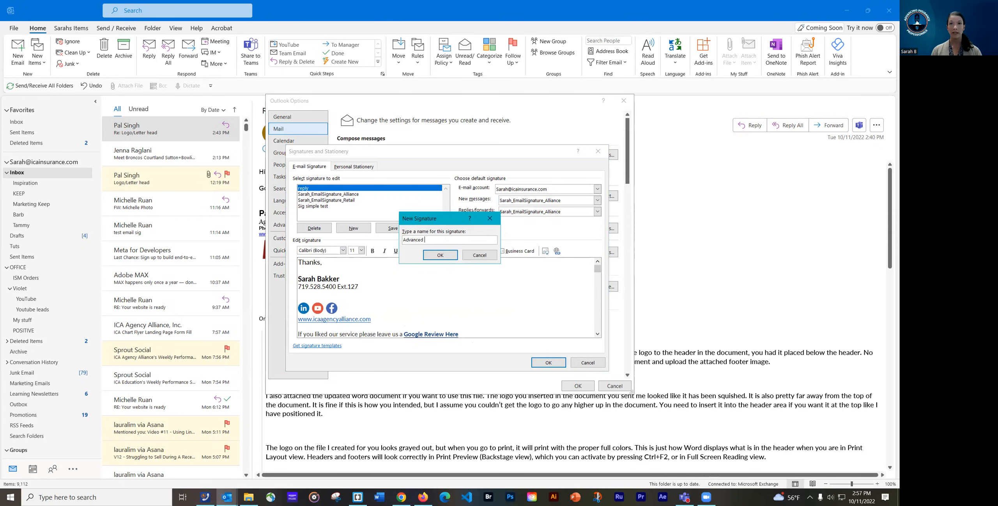
text(Email Sig)
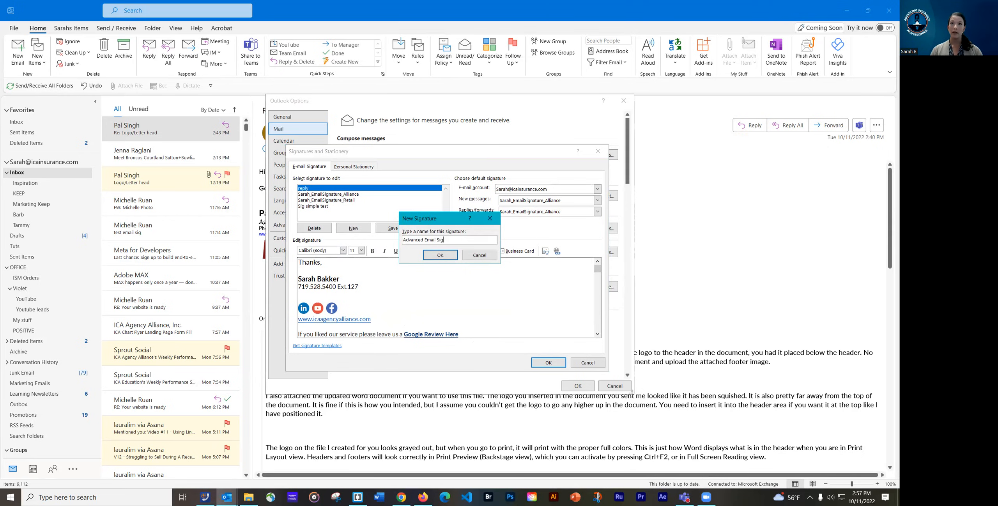
click(440, 255)
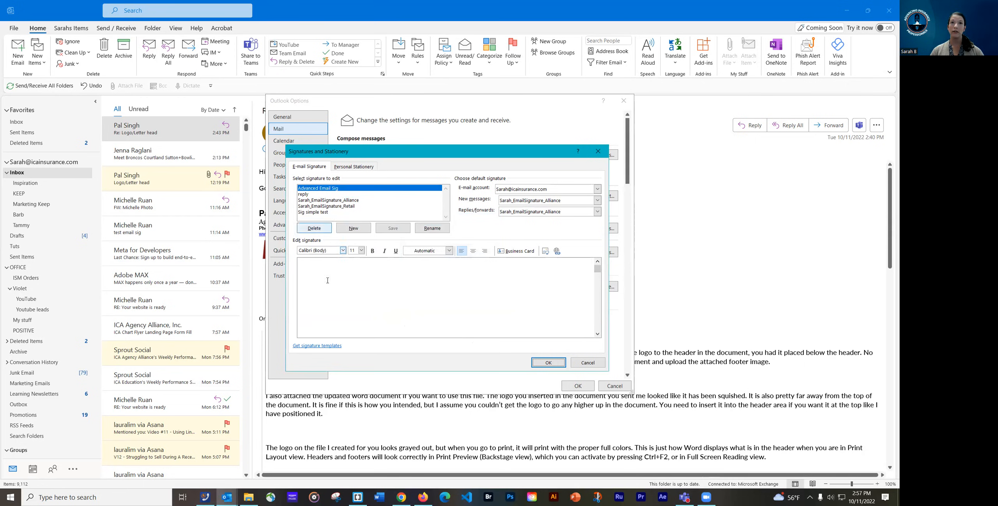
click(362, 285)
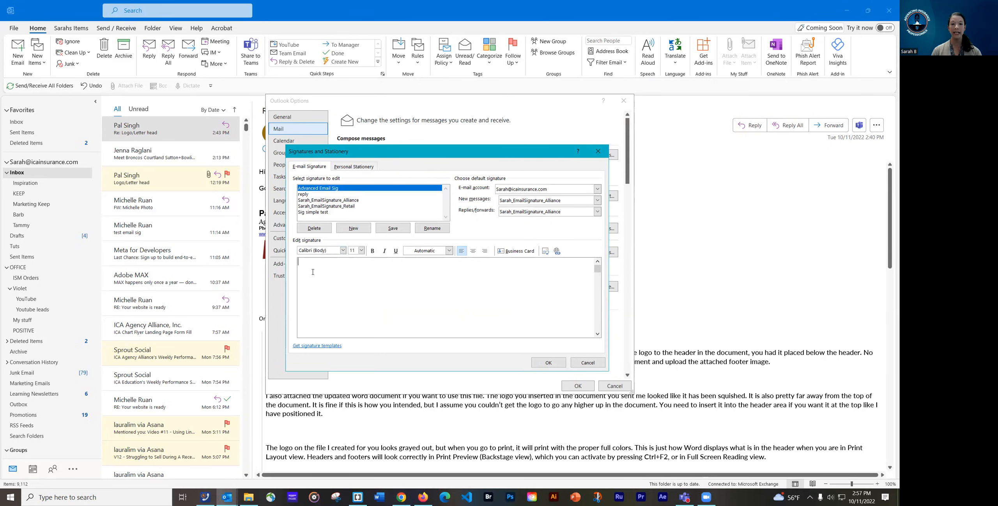
Paste the template signature and replace its name and title with the person's name and 'Senior Graphic Designer'
key(ctrl+v)
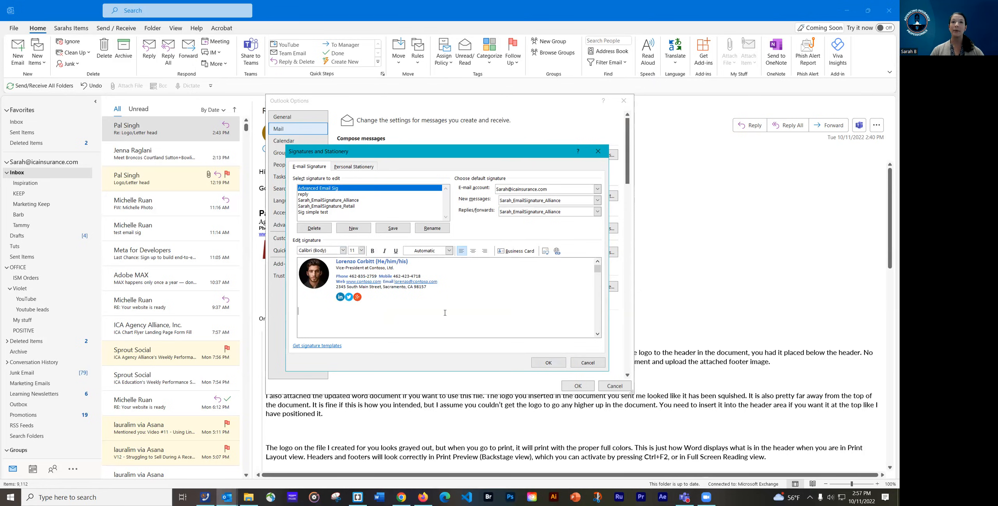
drag(337, 262, 410, 262)
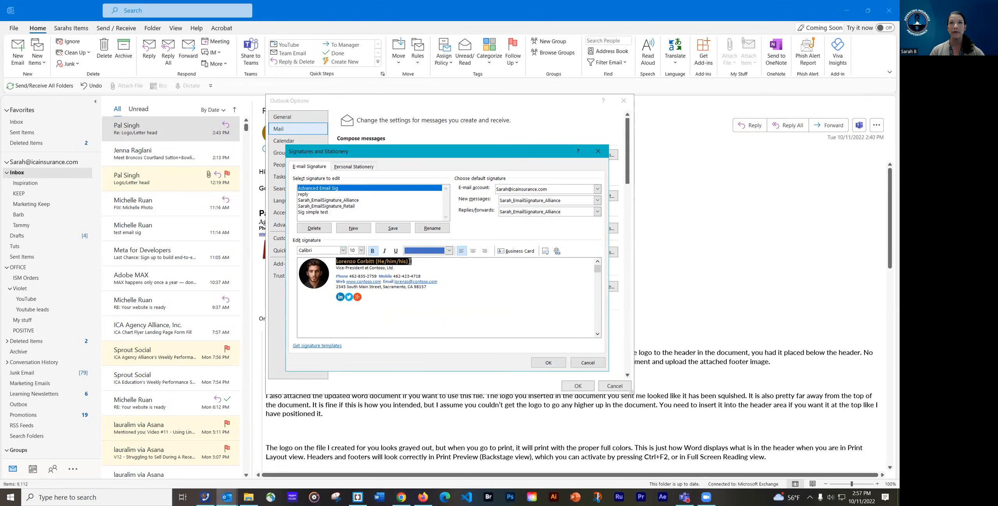
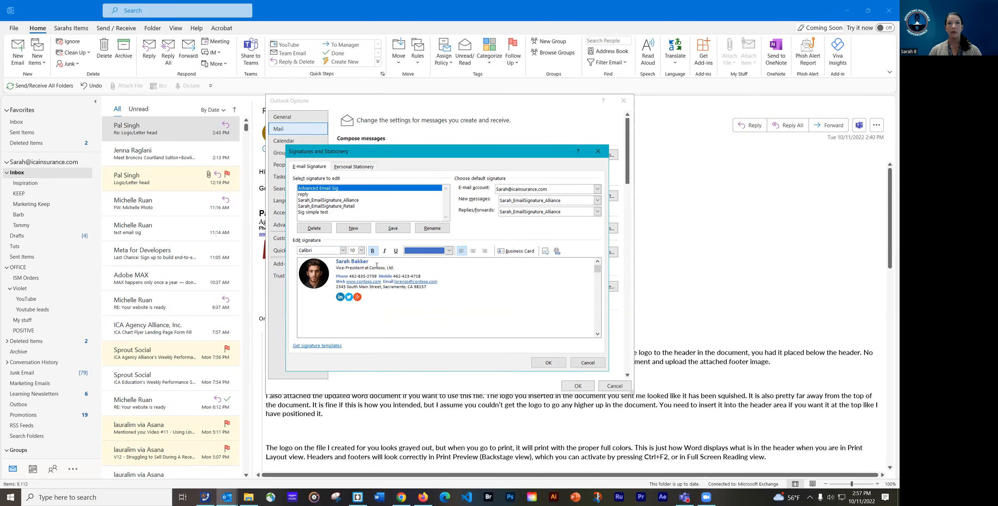
triple_click(376, 268)
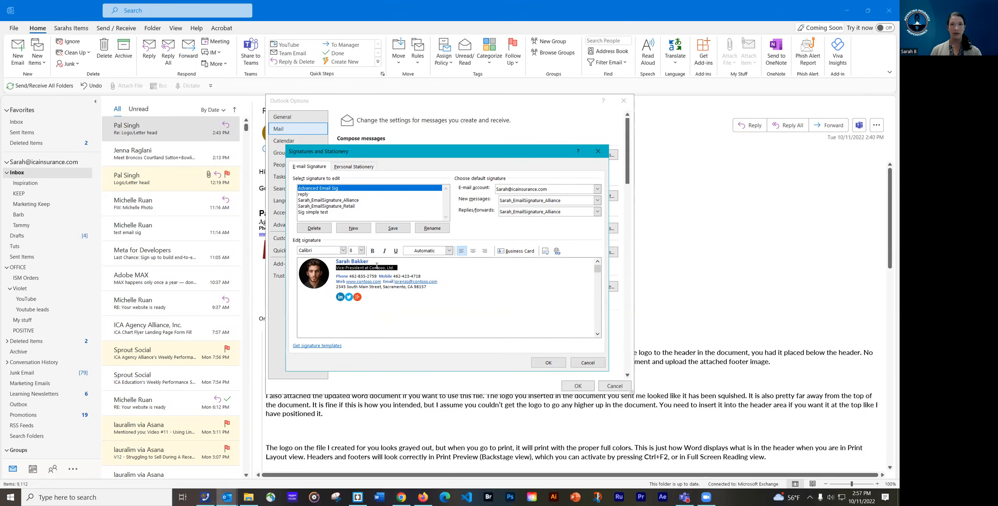
text(Sen)
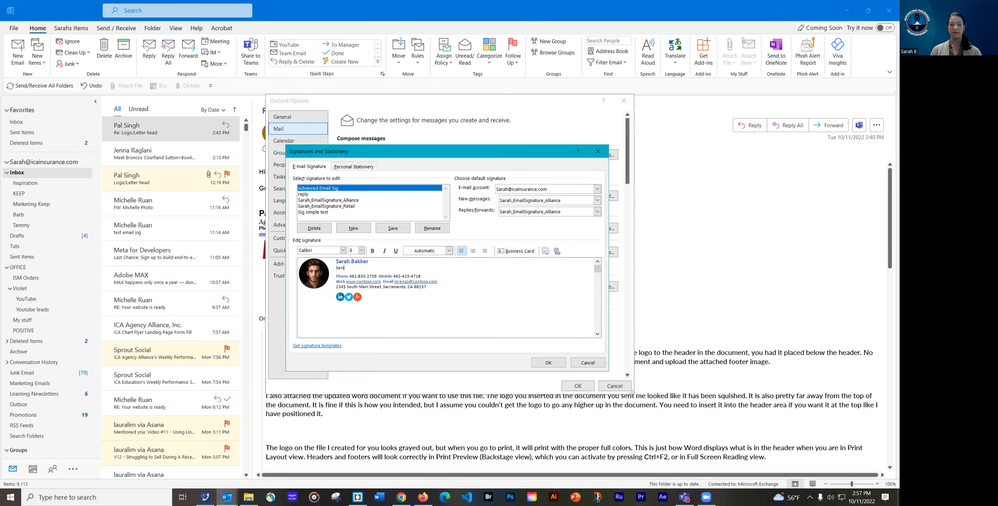
text(ior Graphic Designer)
Relabel the Phone entry as 'Office' and look over the Mobile label
click(340, 278)
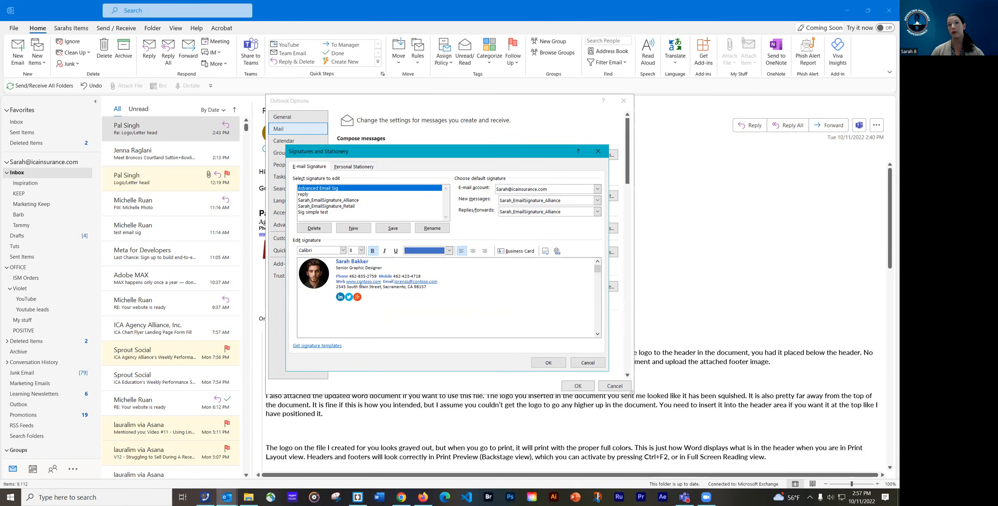
drag(346, 276, 337, 276)
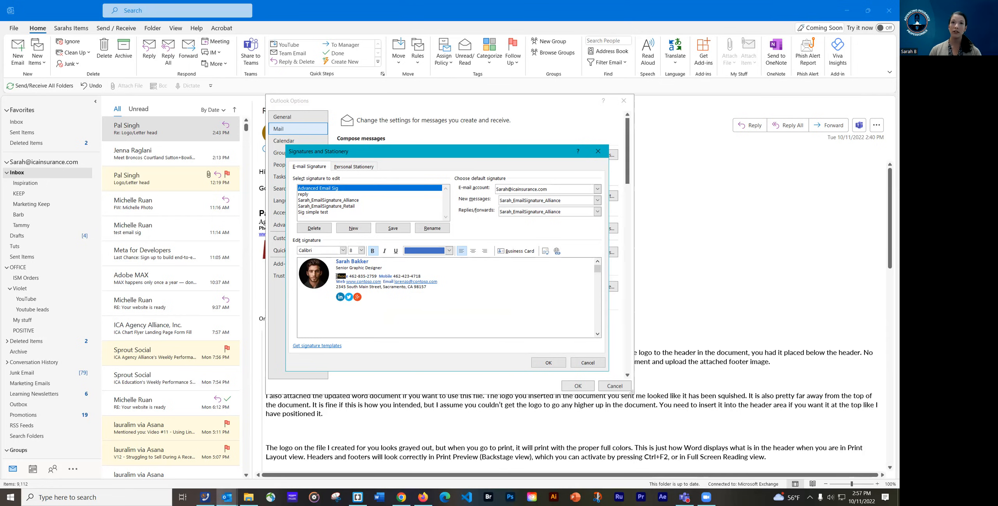
key(Delete)
key(Delete)
key(Delete)
text(Office)
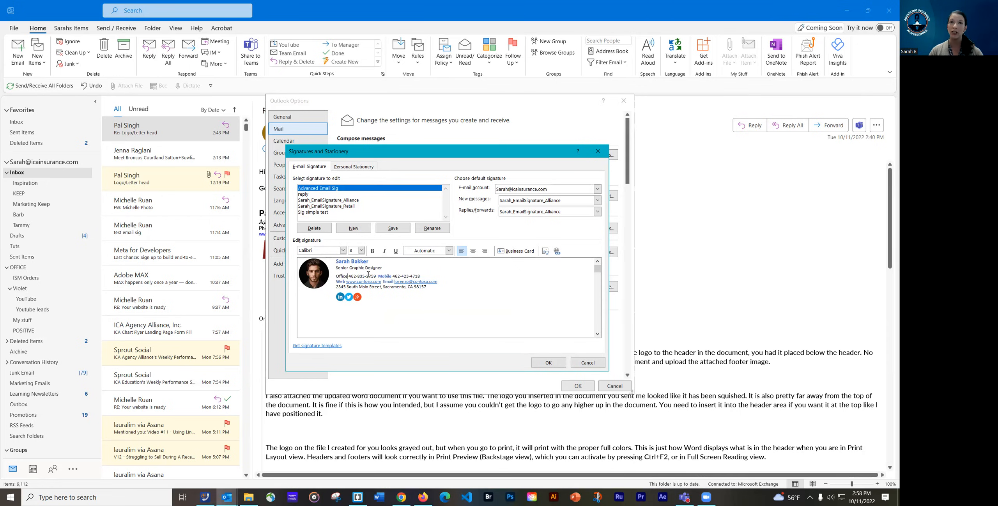
click(387, 276)
drag(378, 275, 390, 276)
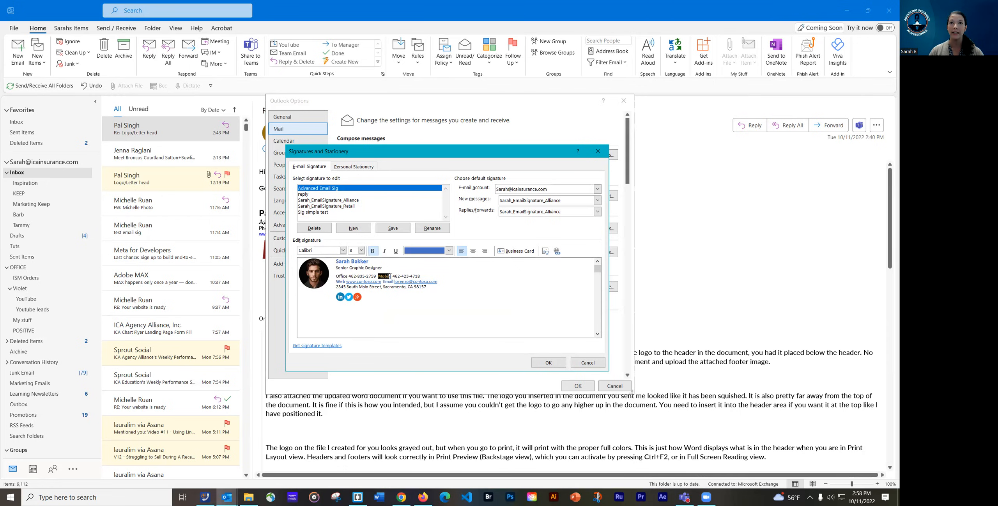
click(351, 275)
drag(351, 276, 413, 275)
click(369, 276)
click(401, 276)
click(388, 273)
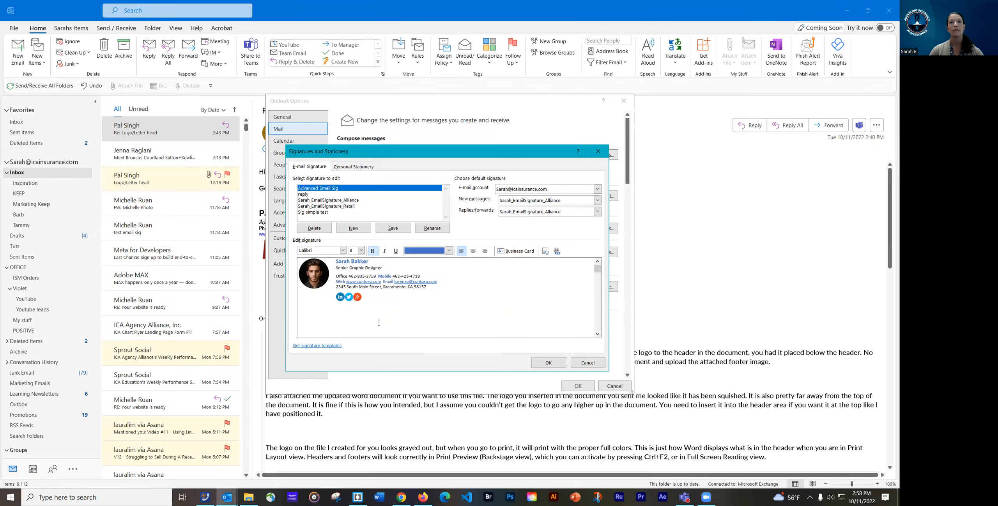
double_click(429, 281)
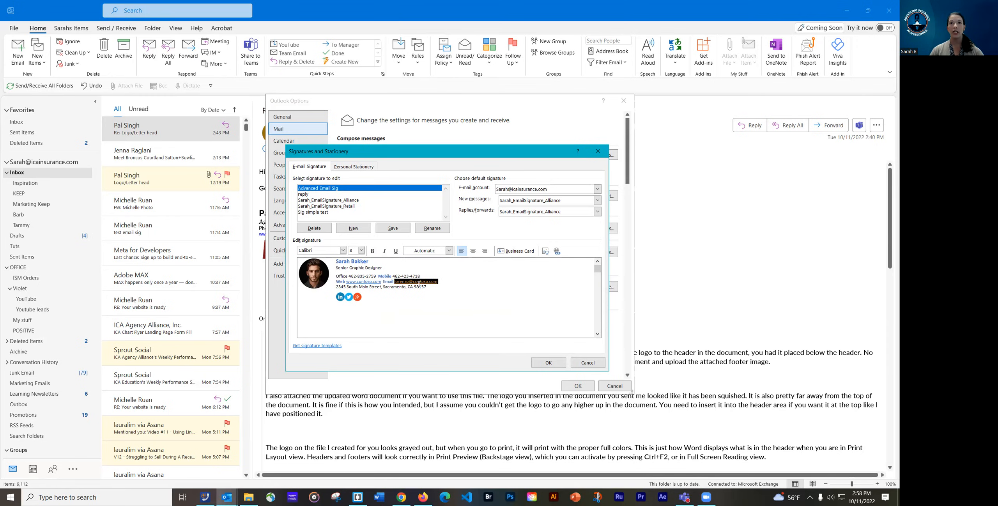
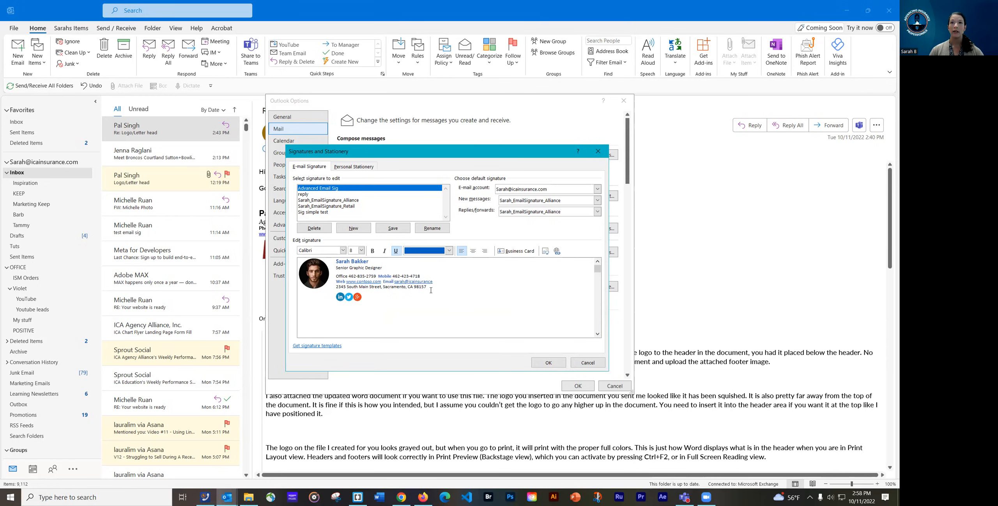
double_click(364, 282)
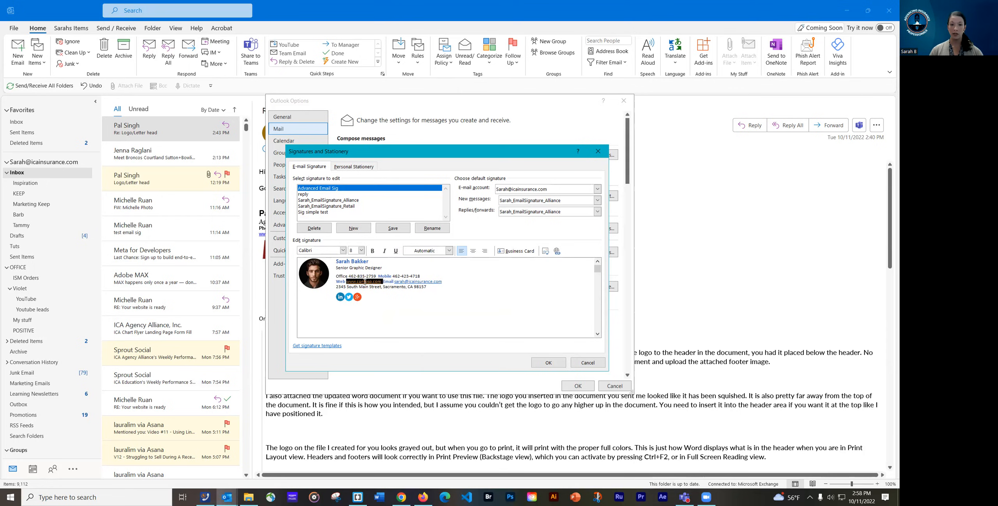
text(www.)
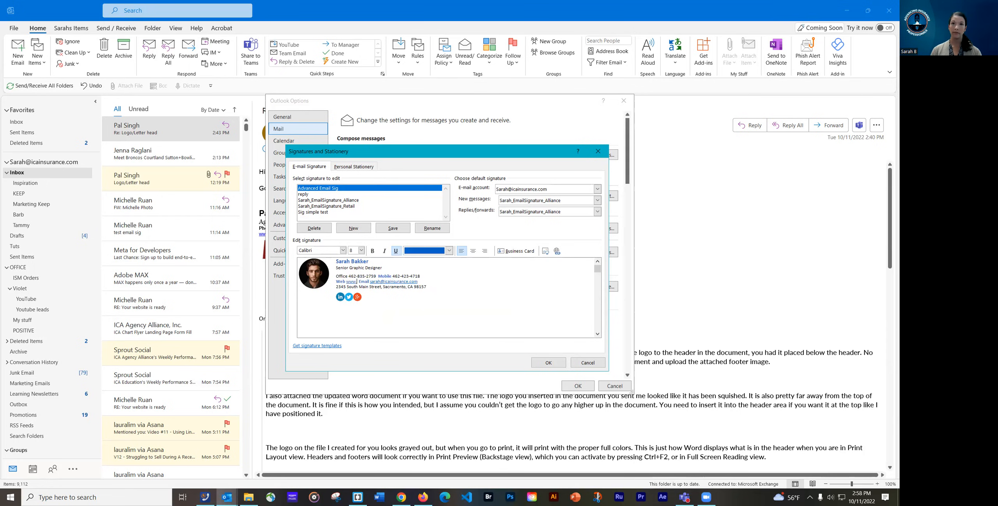
text(icaagencyalliance.com)
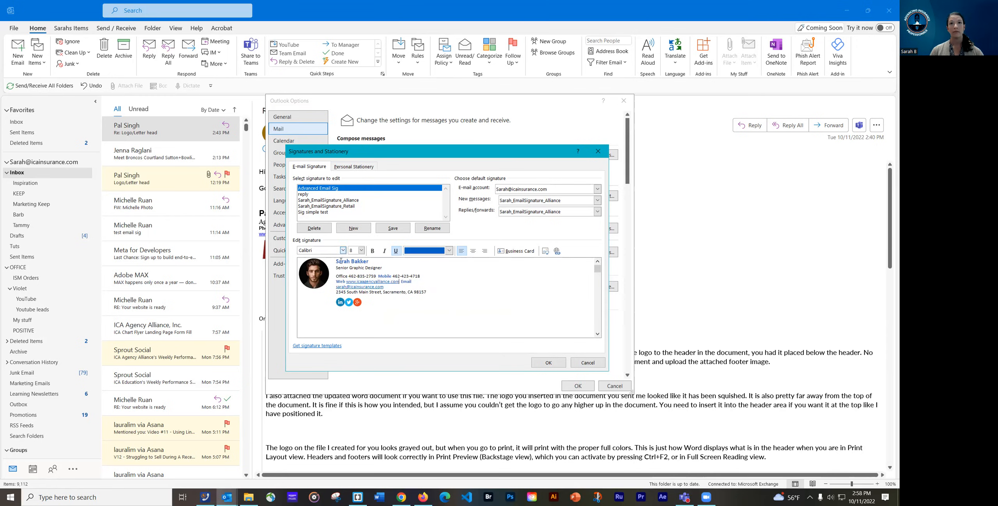
Move the Email label and address onto their own line and add a colon after Email
click(403, 281)
click(413, 293)
key(Return)
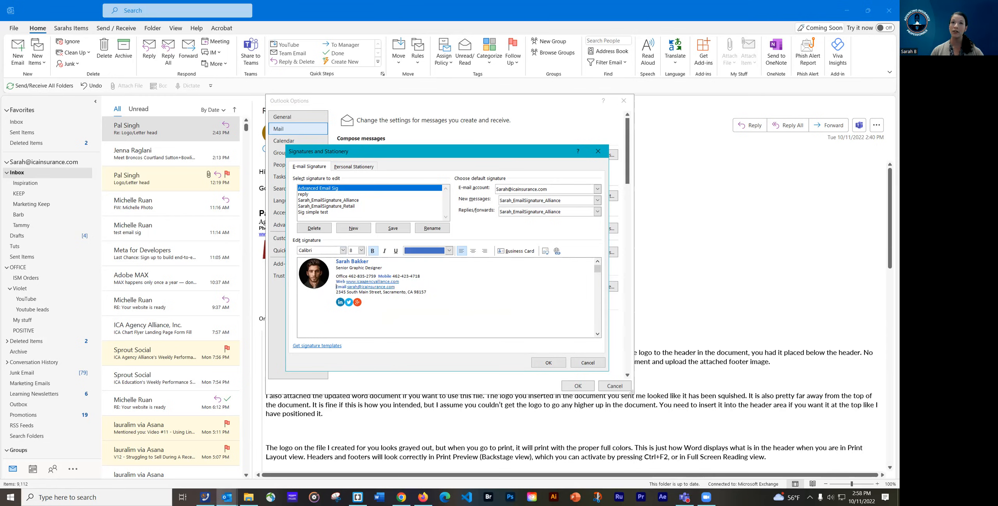
click(346, 287)
text(:)
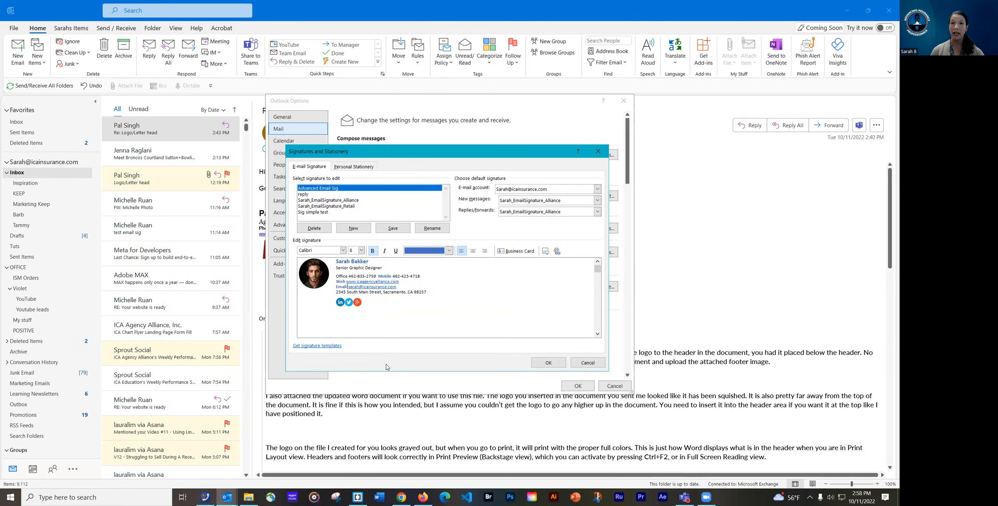
text(:)
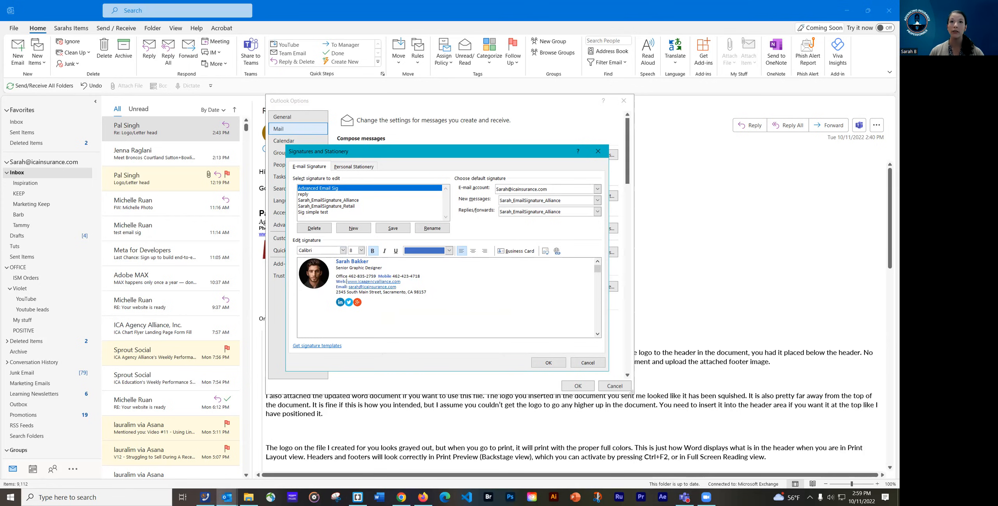
Delete the old Office entry and relabel the Mobile entry as 'Office:'
click(392, 276)
text(:)
click(347, 276)
text(:)
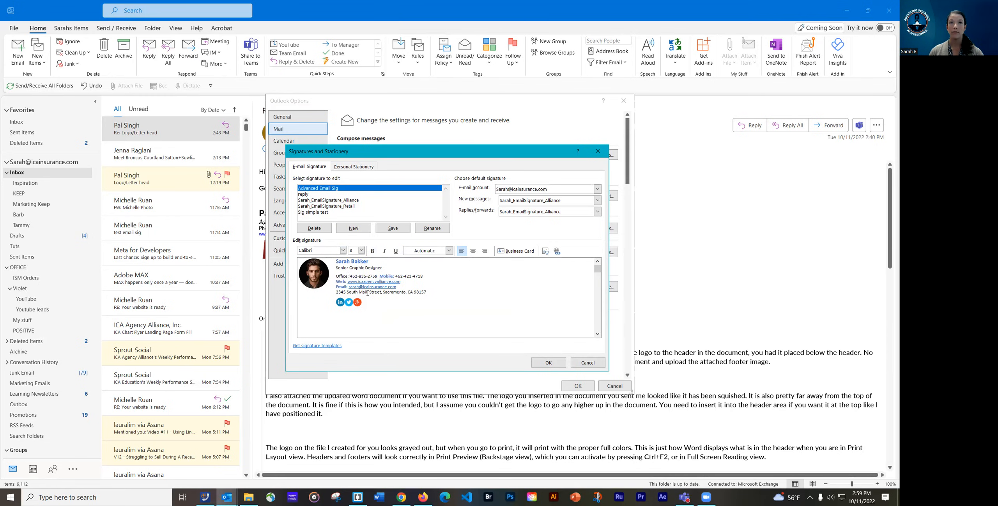
drag(379, 276, 336, 276)
key(BackSpace)
double_click(340, 275)
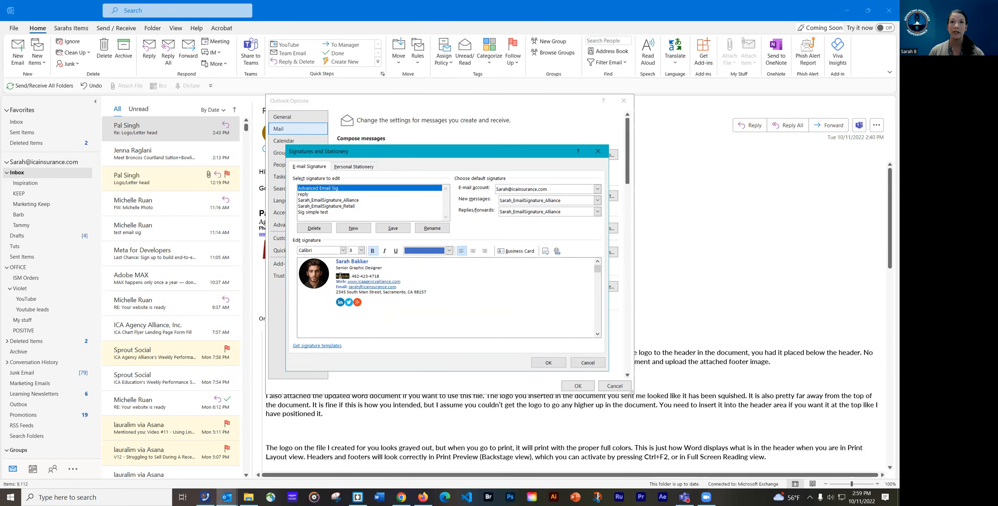
text(Off)
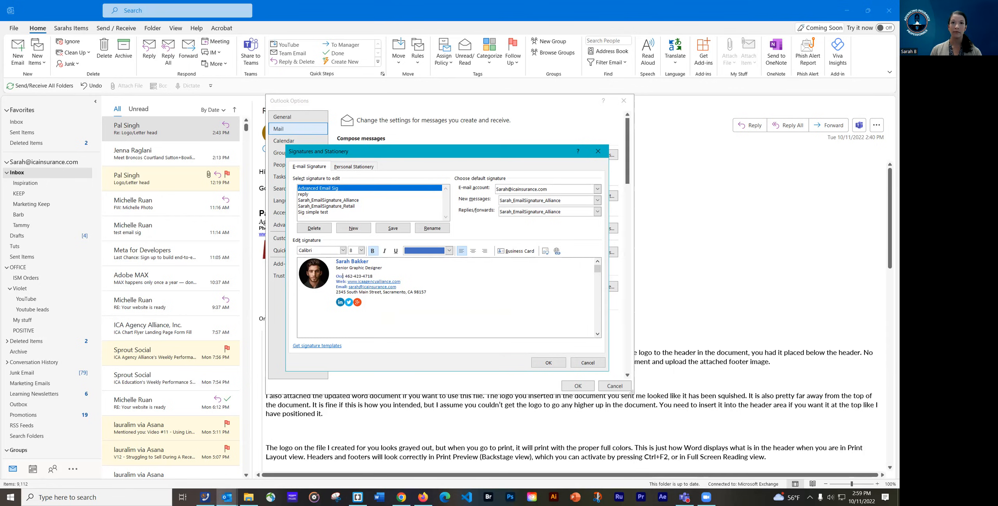
text(ice:)
drag(349, 276, 379, 275)
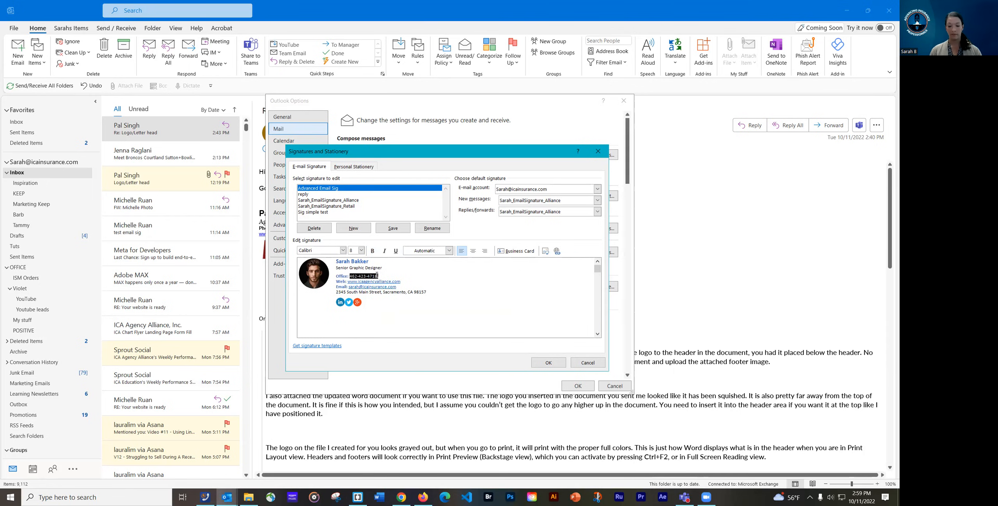
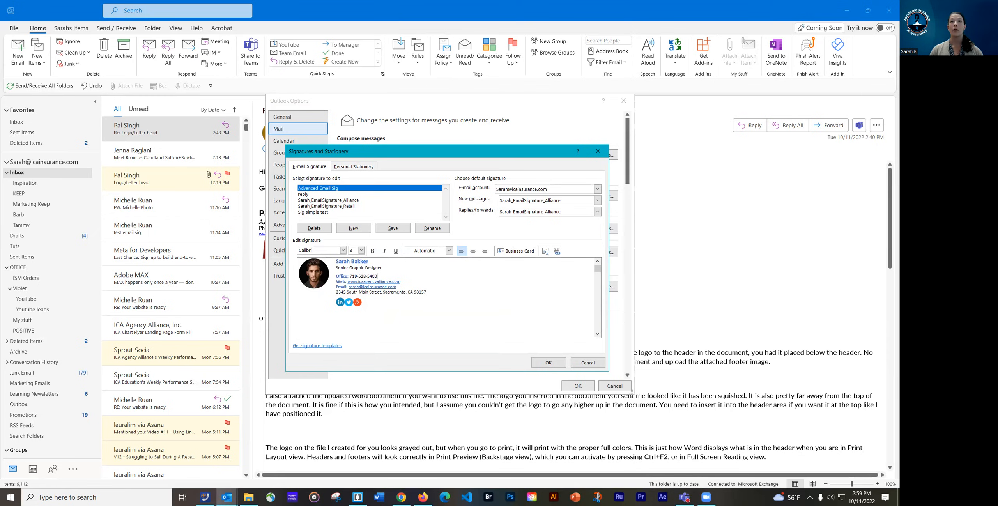
click(383, 297)
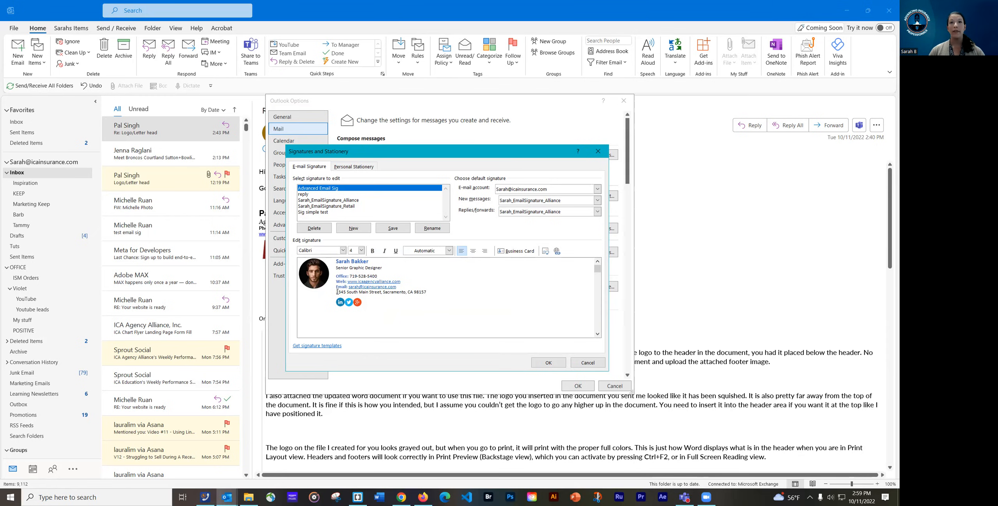
drag(337, 292, 421, 292)
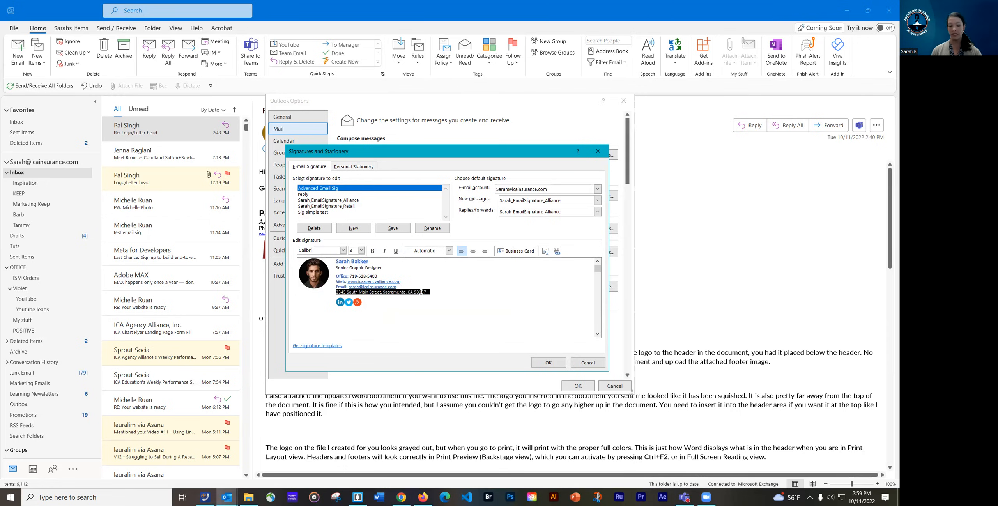
text(Servicing C)
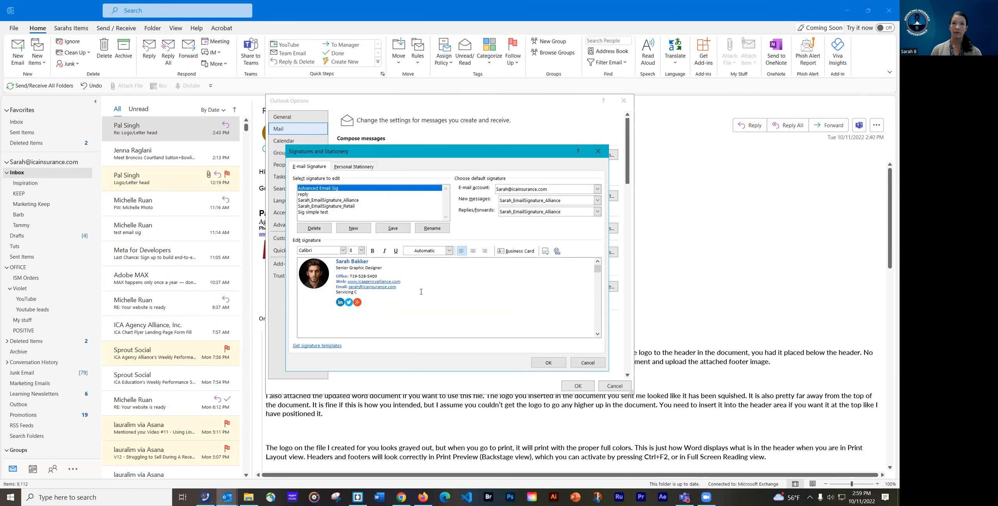
text(O and surro)
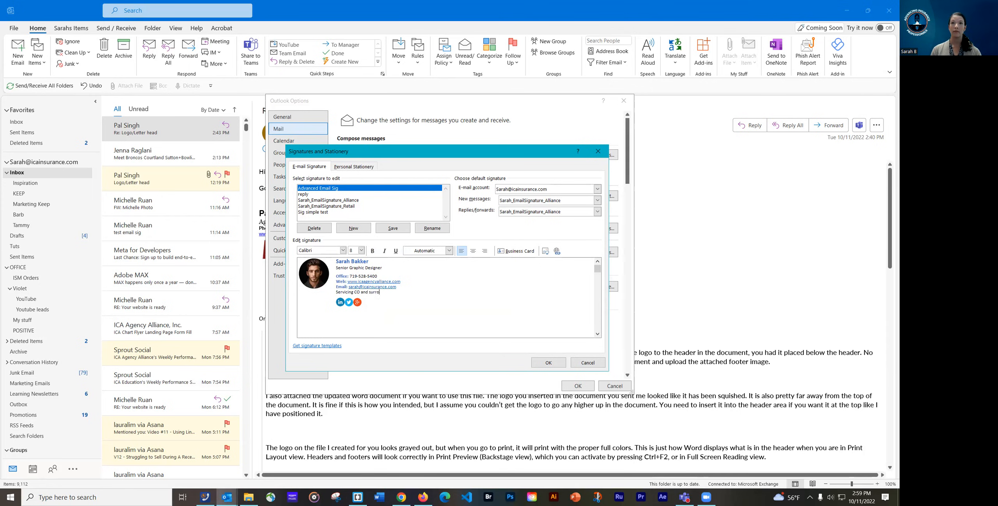
text(unding areas)
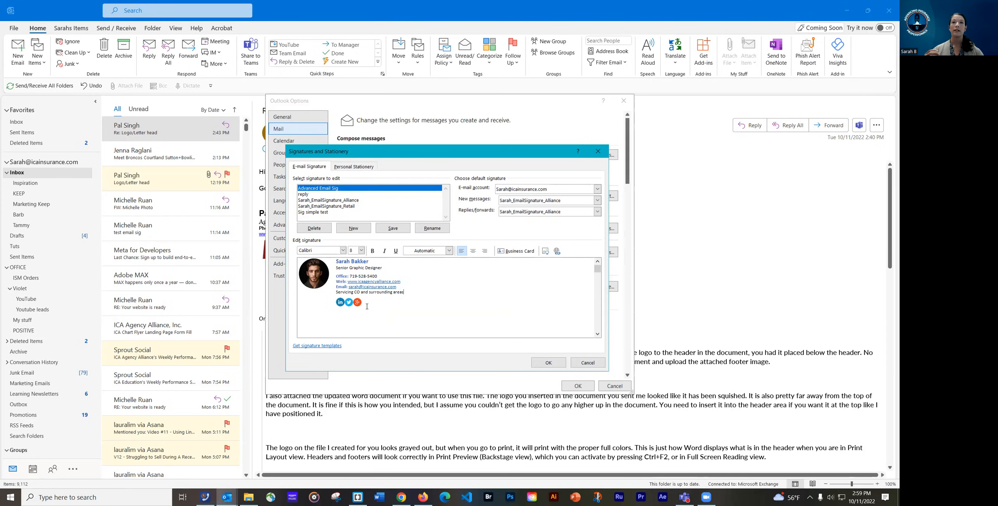
Inspect the LinkedIn, Twitter and Google+ icons below the service-area line
click(357, 303)
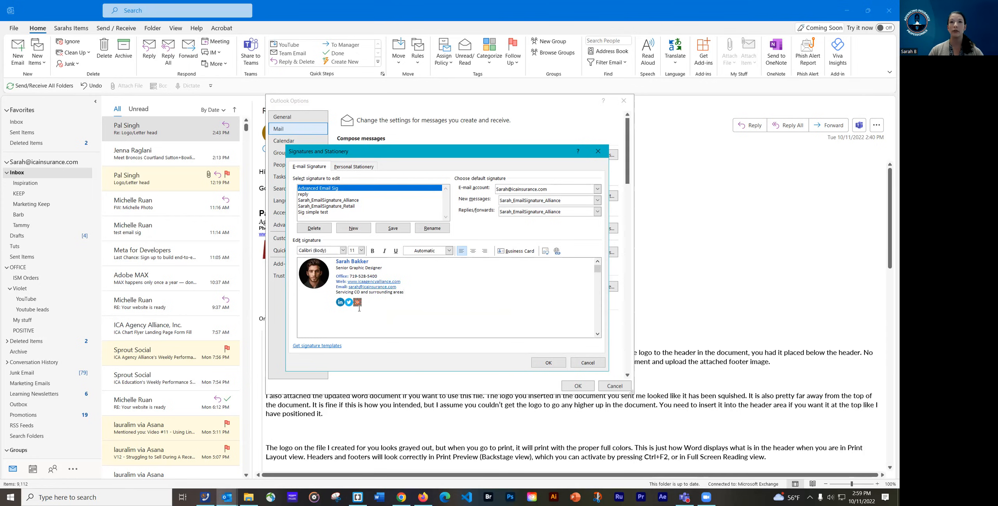
click(349, 303)
click(340, 303)
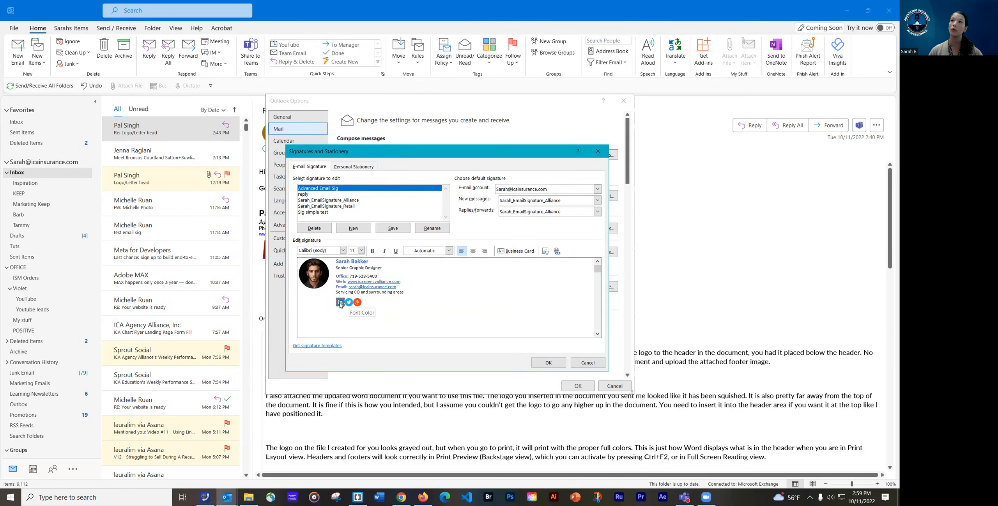
click(366, 304)
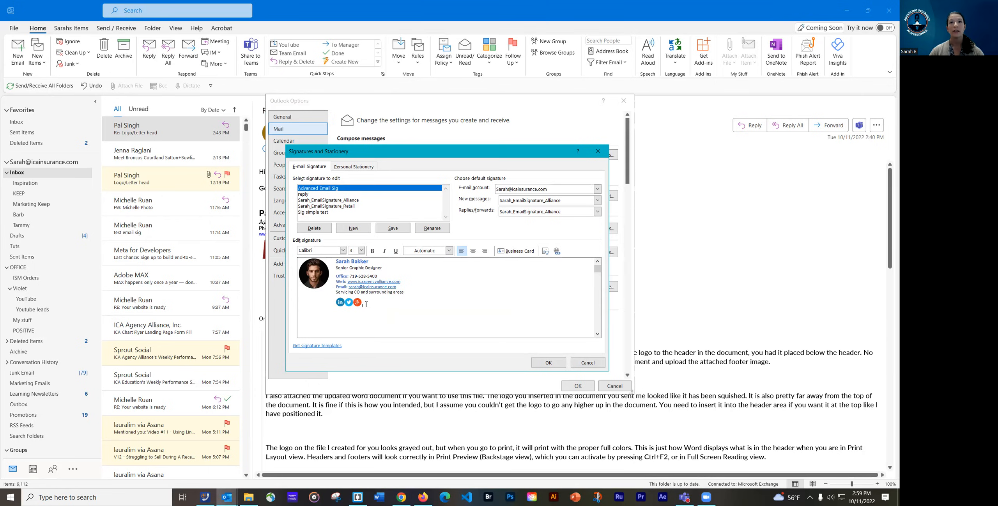
click(358, 301)
click(349, 302)
click(357, 302)
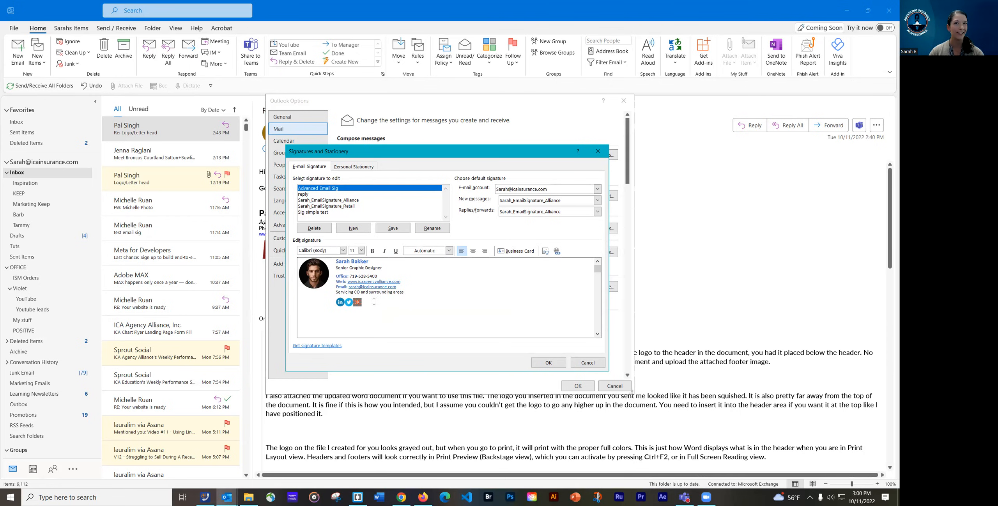
click(373, 303)
click(352, 322)
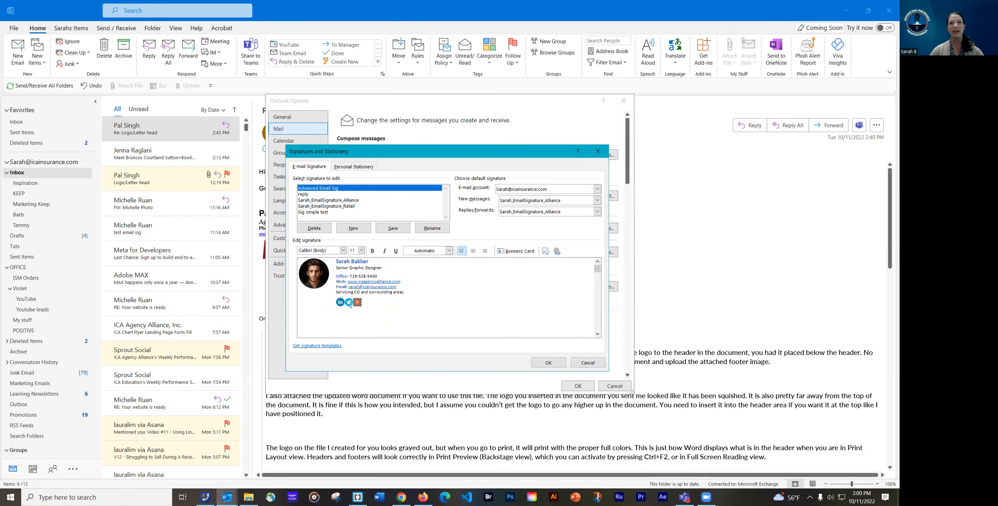
click(352, 285)
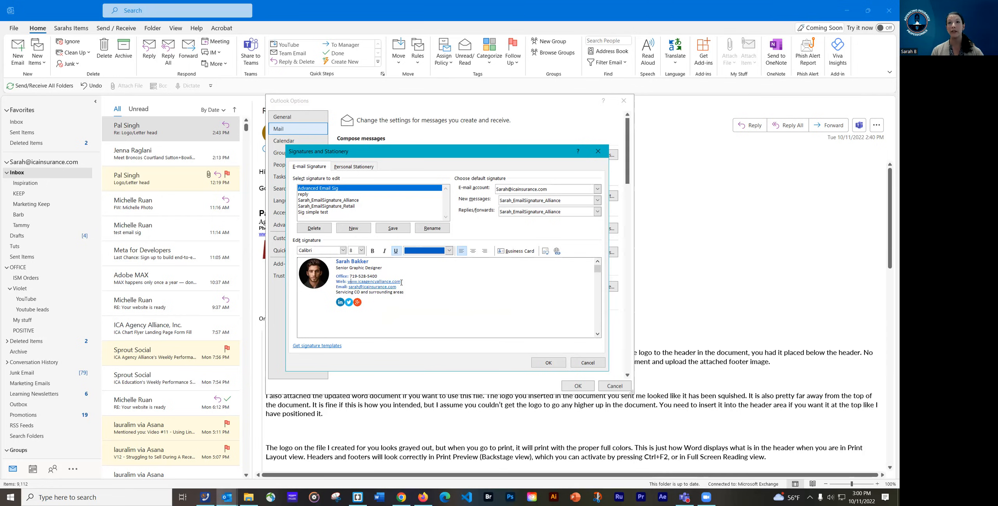
click(373, 300)
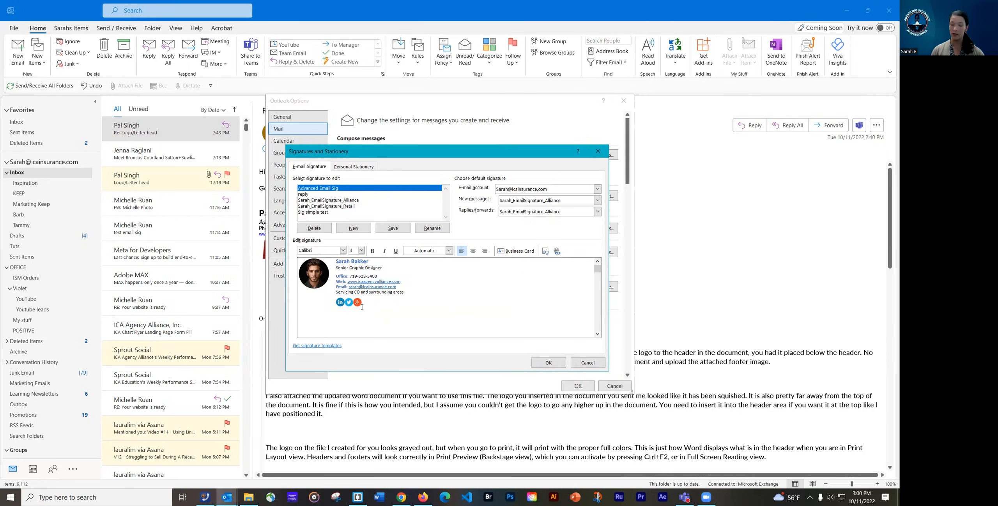
Delete the Google+ and Twitter icons, leaving only LinkedIn
click(370, 306)
key(BackSpace)
key(BackSpace)
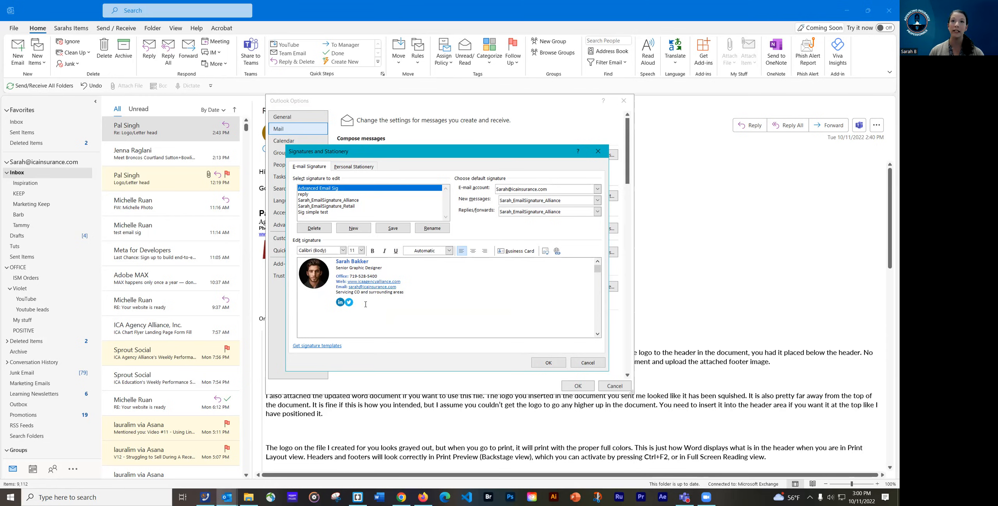
key(BackSpace)
key(BackSpace)
Add a 'Please leave me a Google Review' line and open the website link's hyperlink settings
click(407, 292)
key(Return)
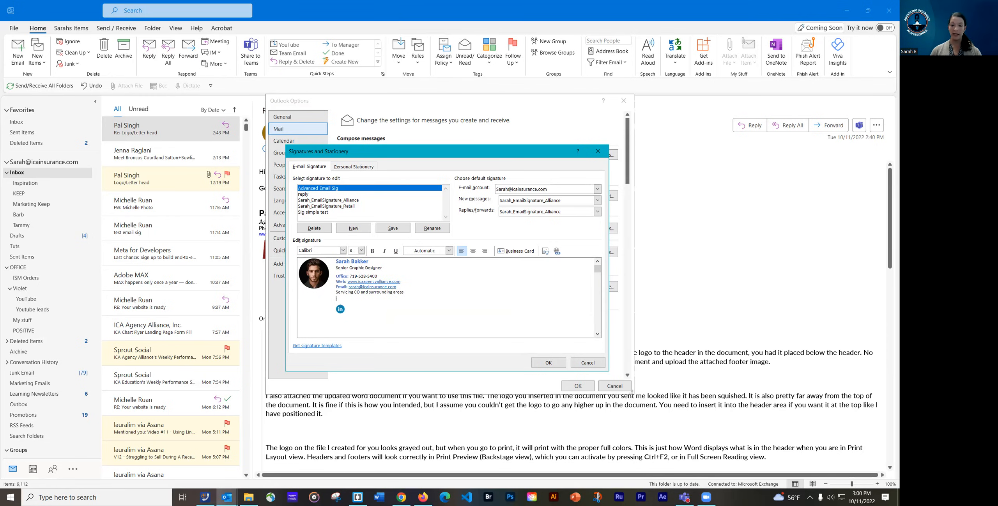
text(Please leave )
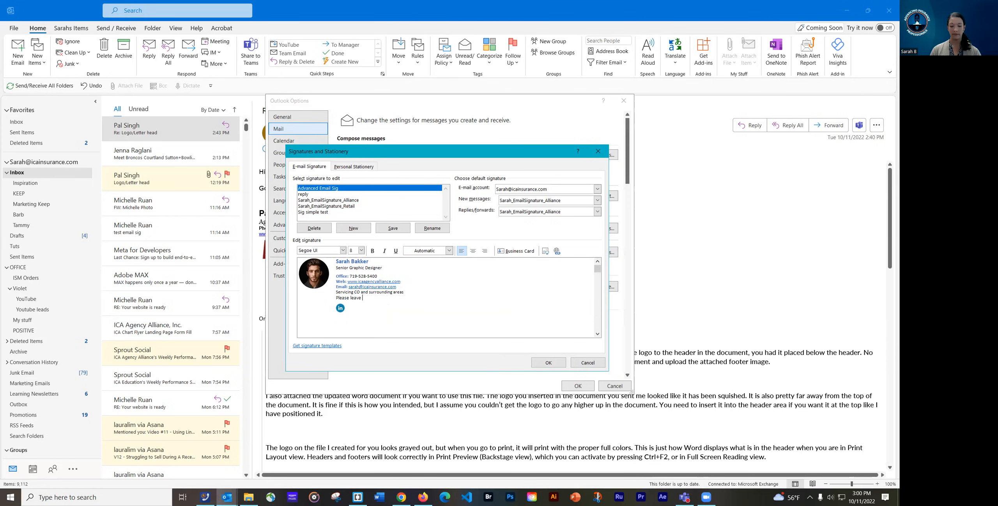
text(me a Google Review)
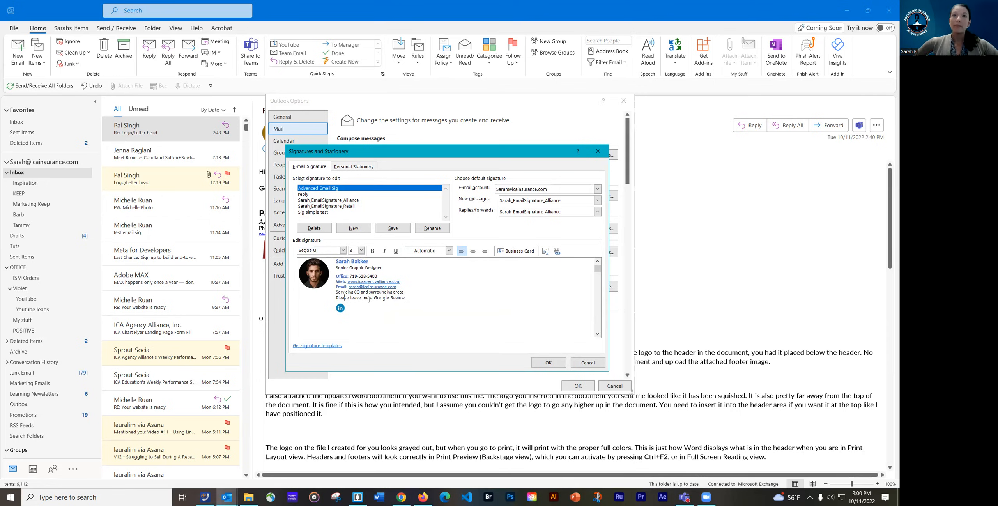
double_click(395, 281)
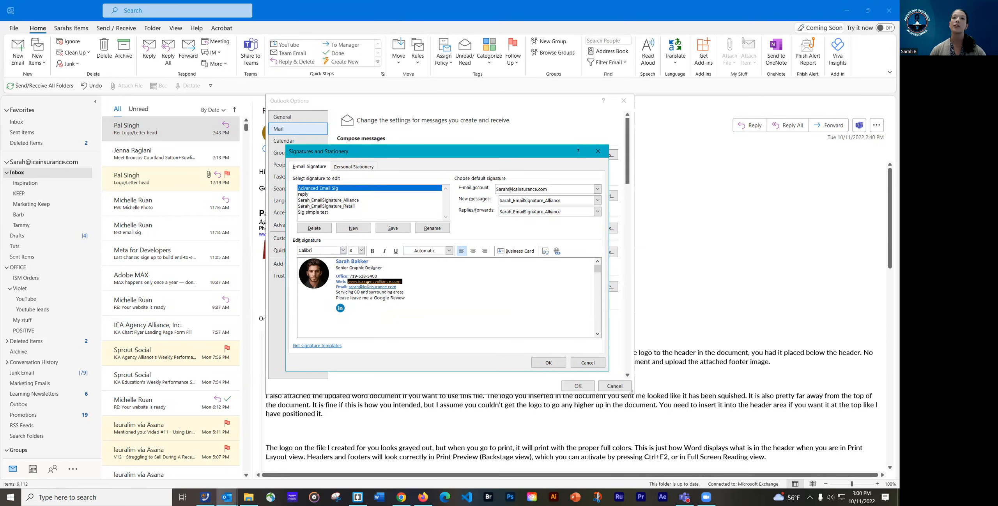
click(556, 253)
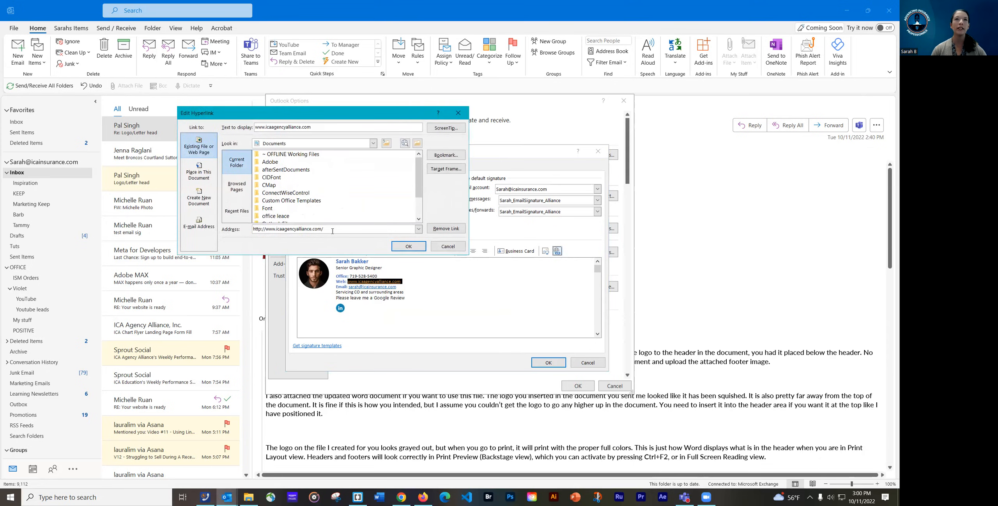
drag(325, 229, 254, 232)
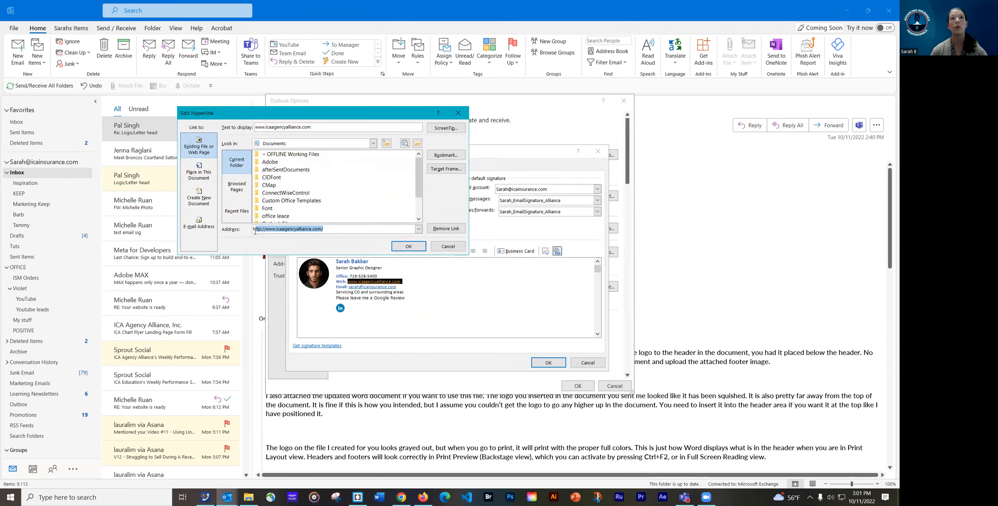
click(342, 229)
drag(324, 229, 253, 230)
click(336, 229)
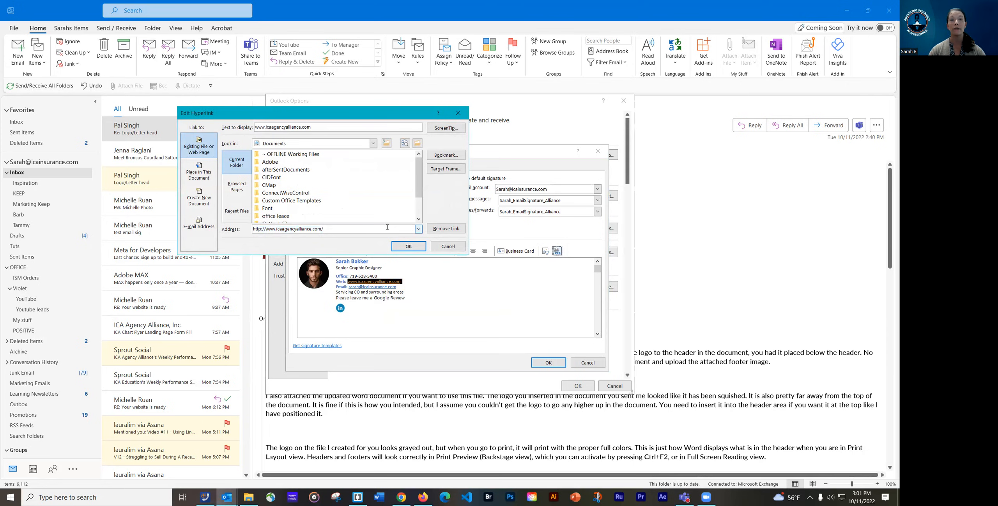
click(408, 246)
double_click(369, 287)
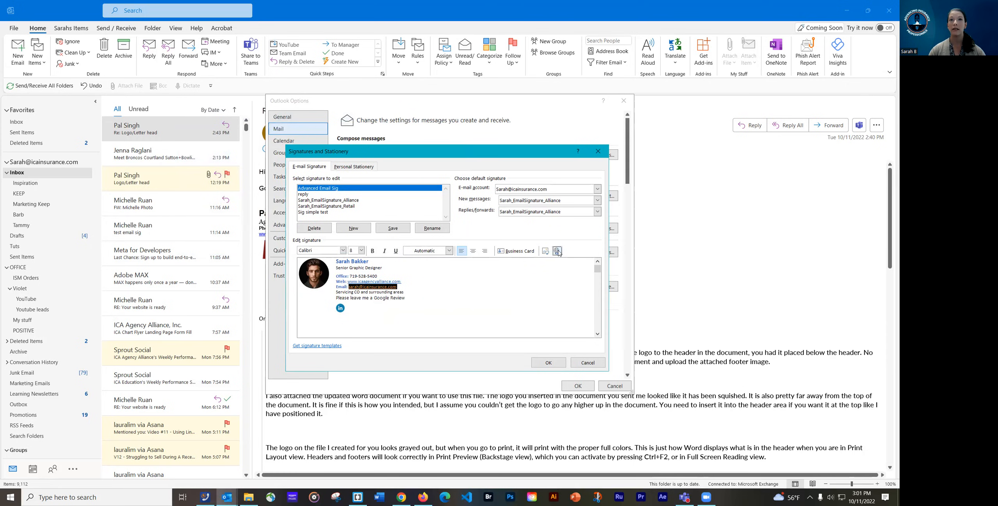
click(449, 262)
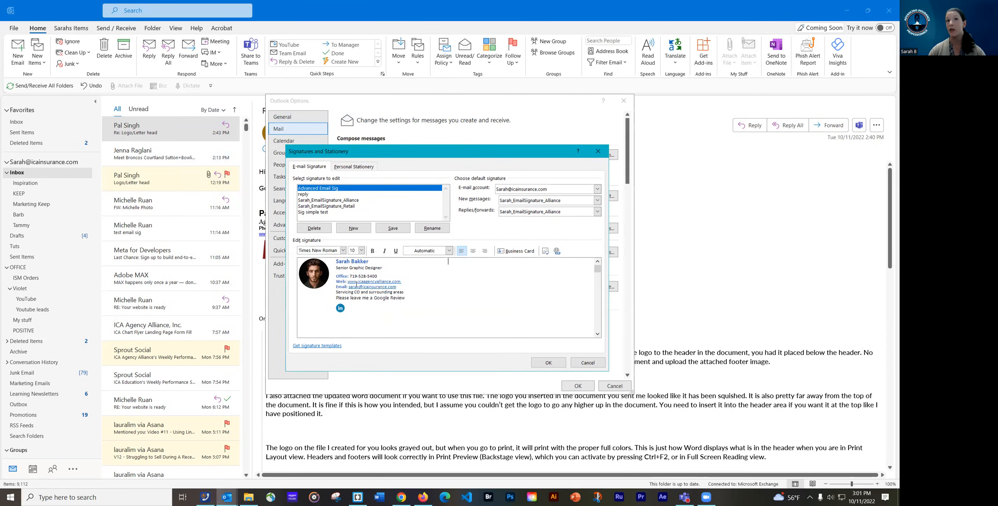
double_click(372, 286)
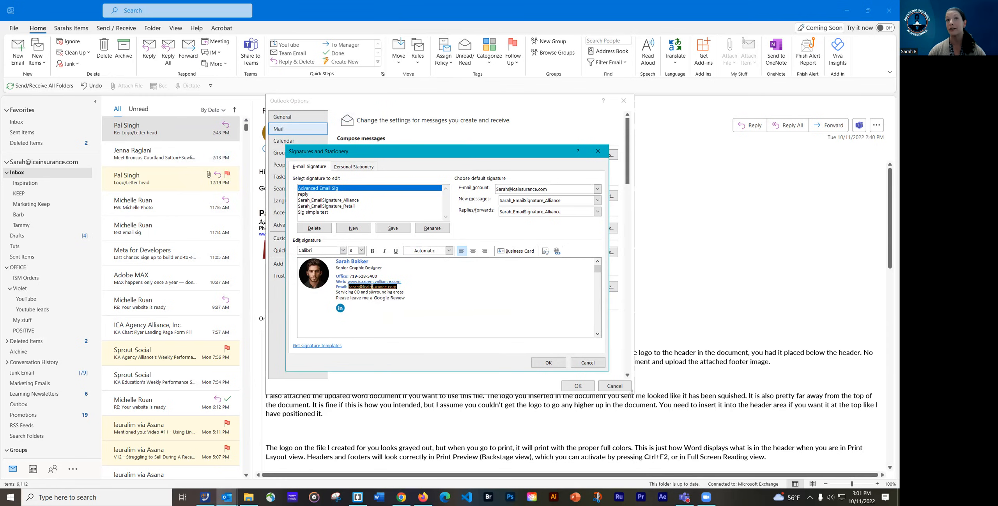
click(557, 252)
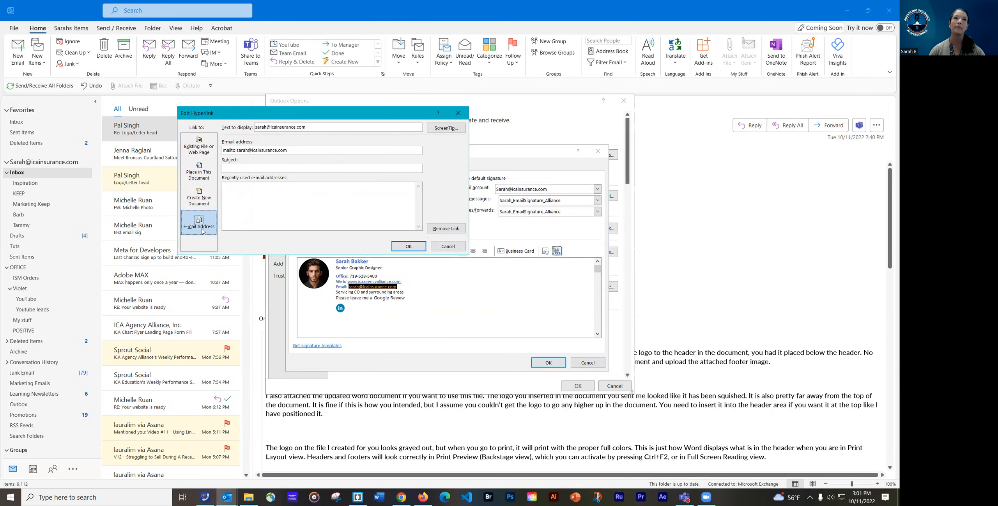
click(202, 152)
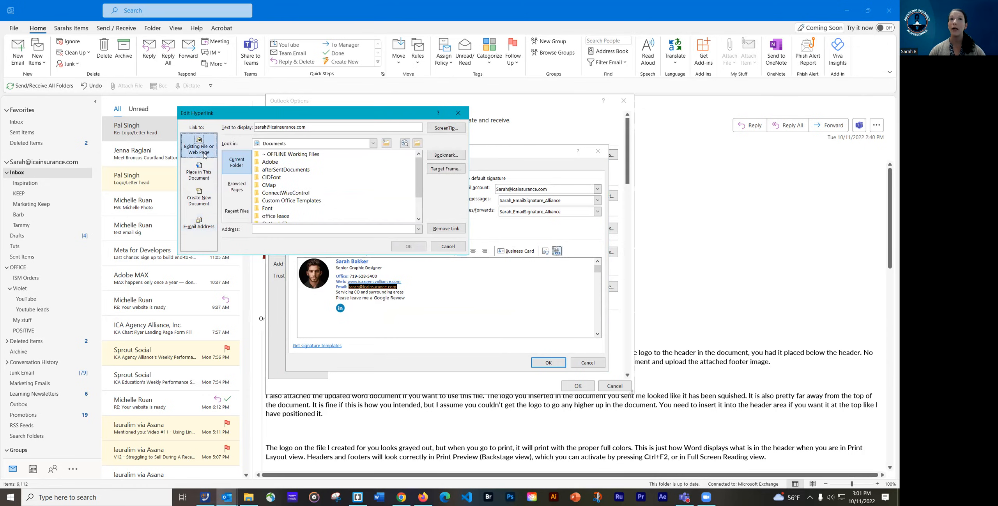
click(199, 223)
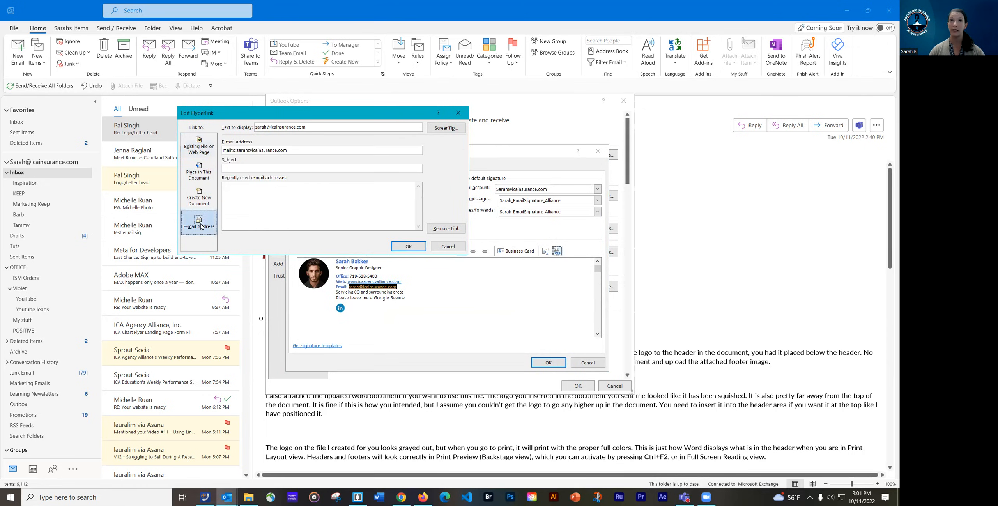
double_click(227, 151)
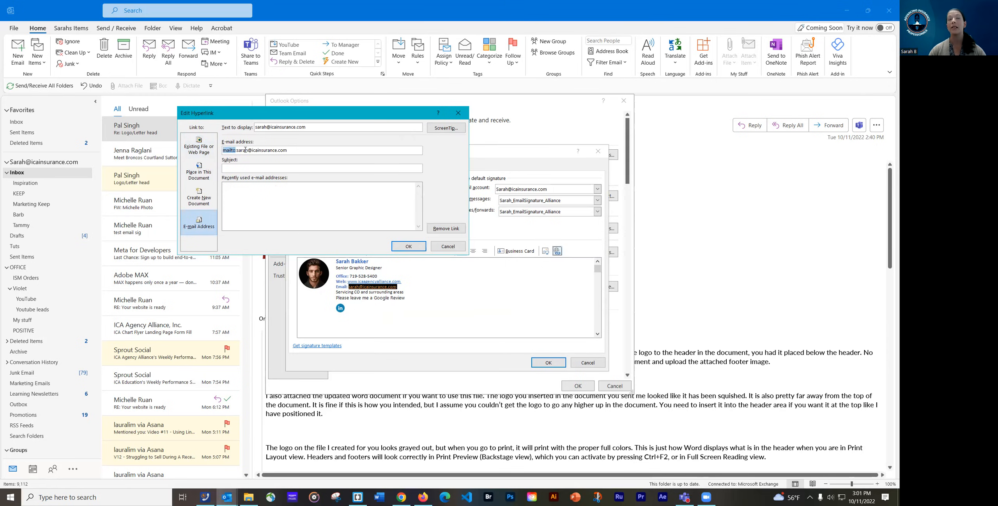
click(290, 150)
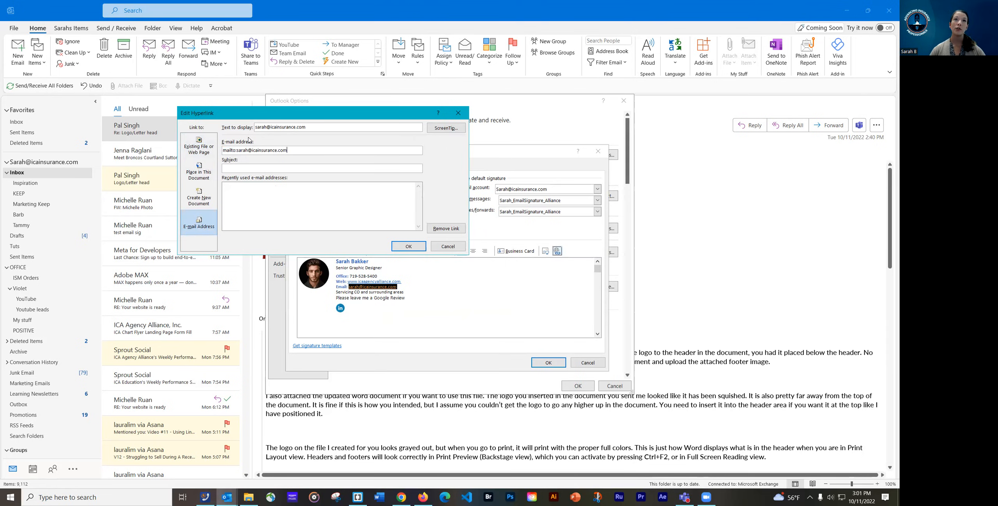
drag(237, 150, 289, 150)
click(310, 150)
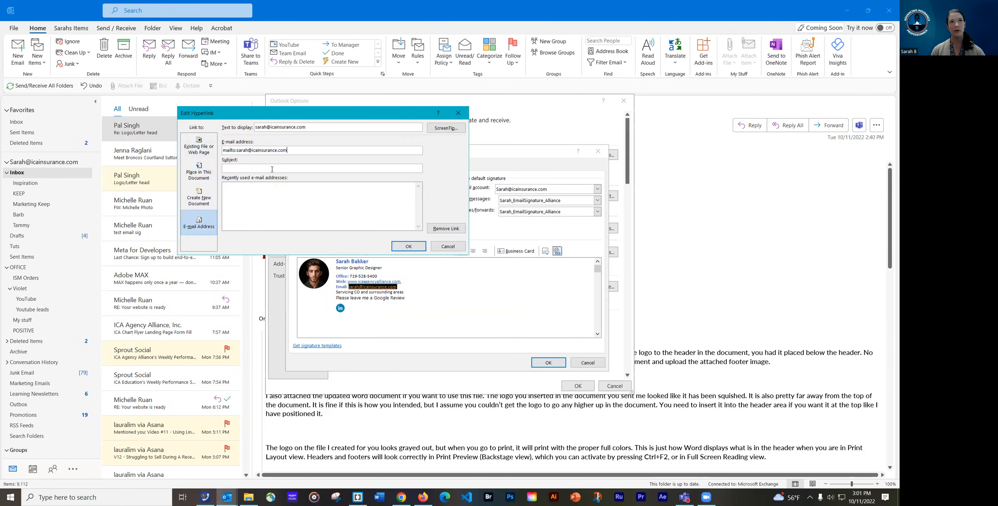
click(251, 168)
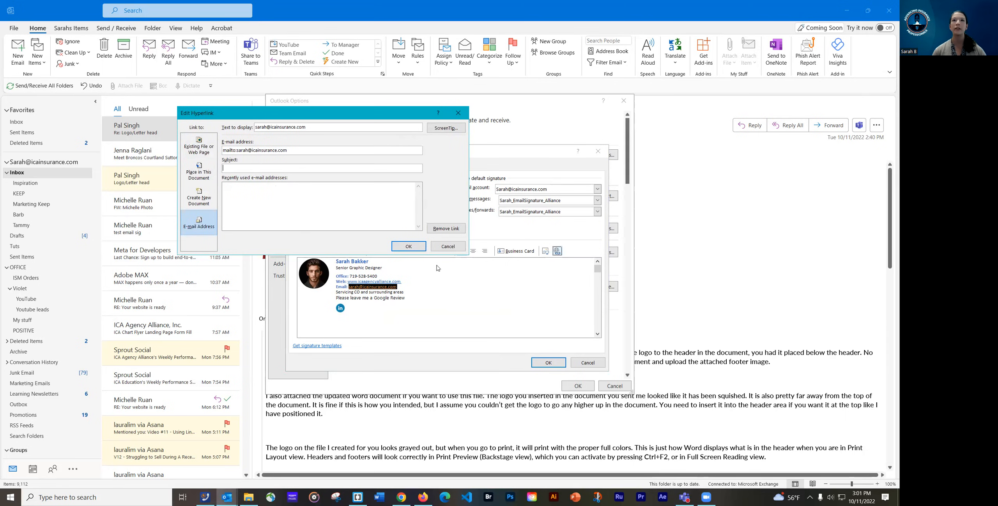
click(406, 250)
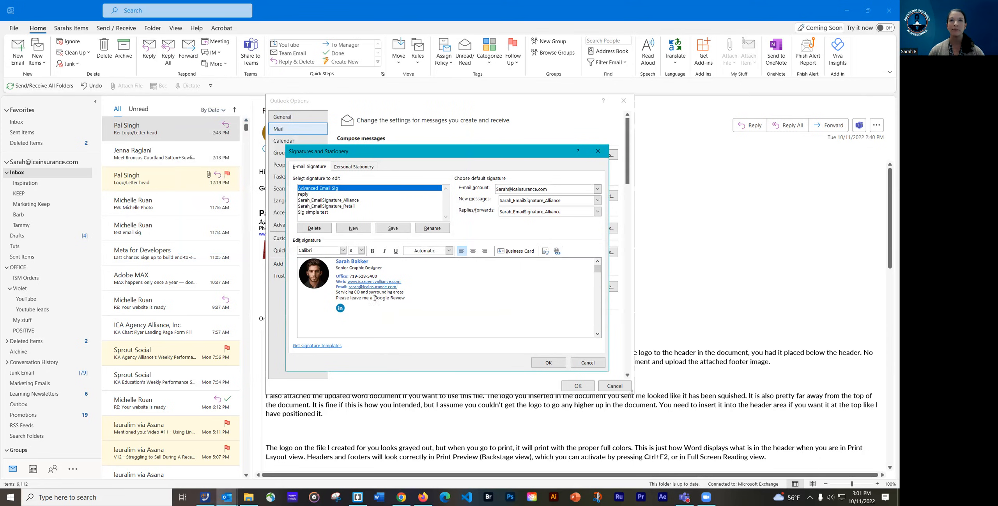
Select 'Google Review' in the signature and start a hyperlink to a web page address
drag(405, 298, 381, 297)
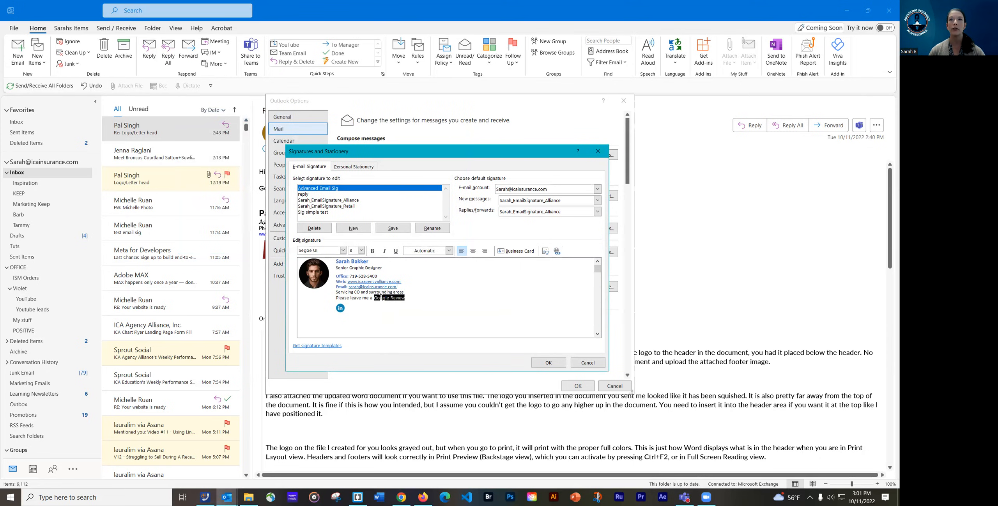
click(557, 251)
click(207, 228)
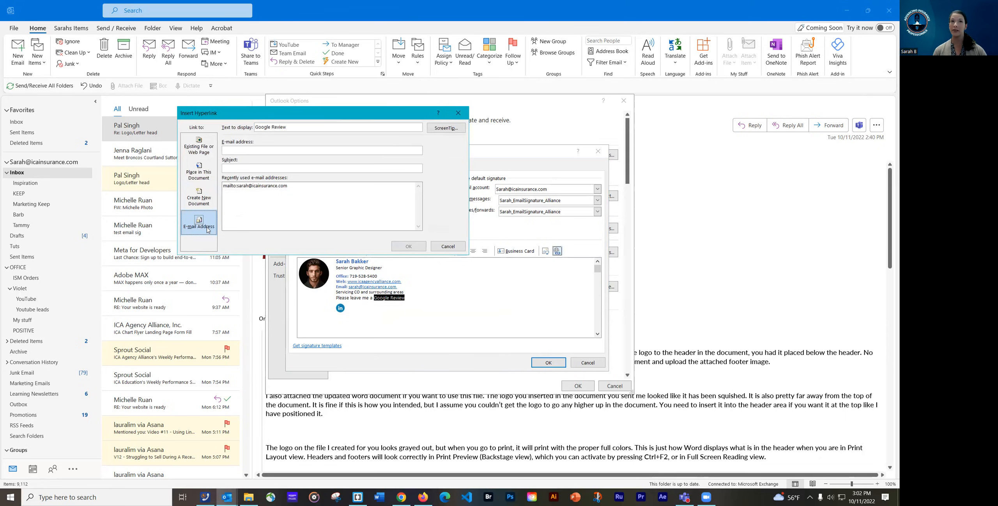
click(215, 148)
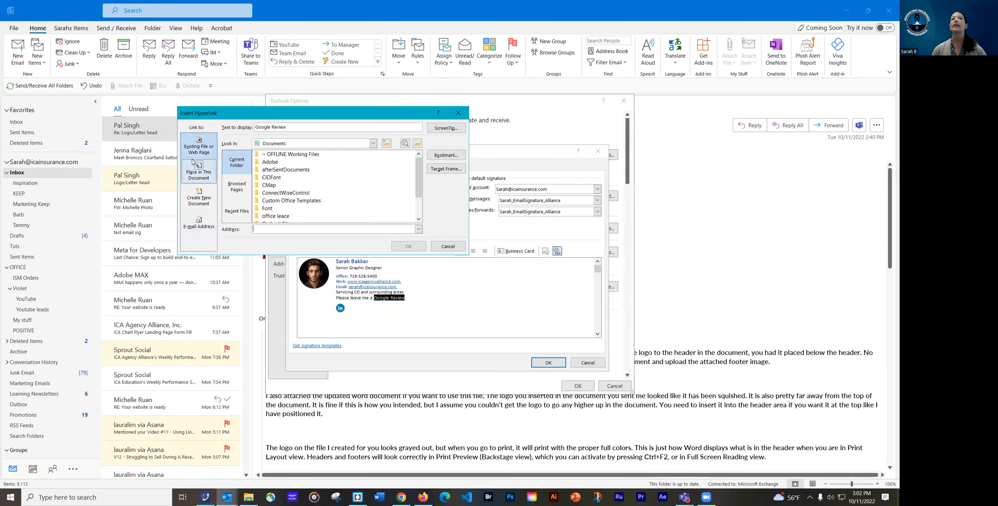
click(258, 228)
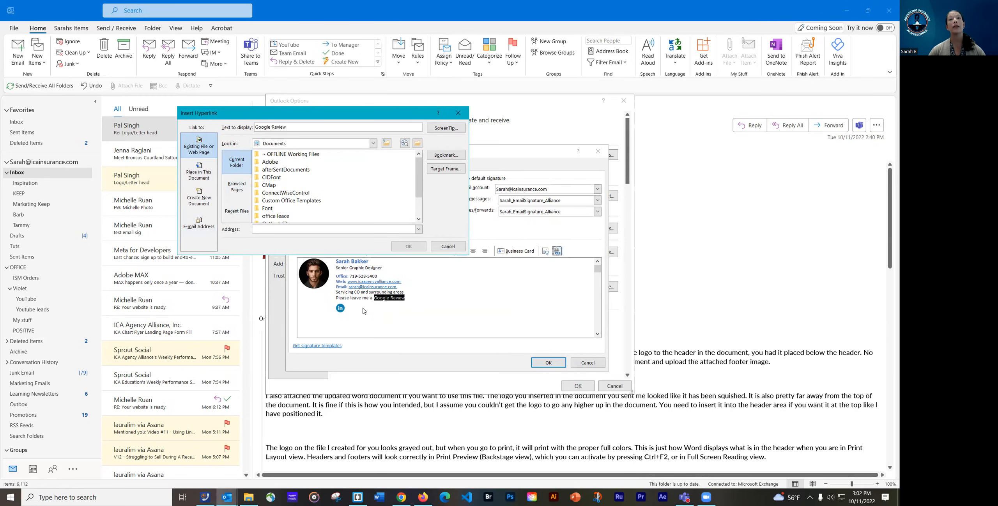
In Chrome, search 'ica insurance education' in a new tab
click(401, 497)
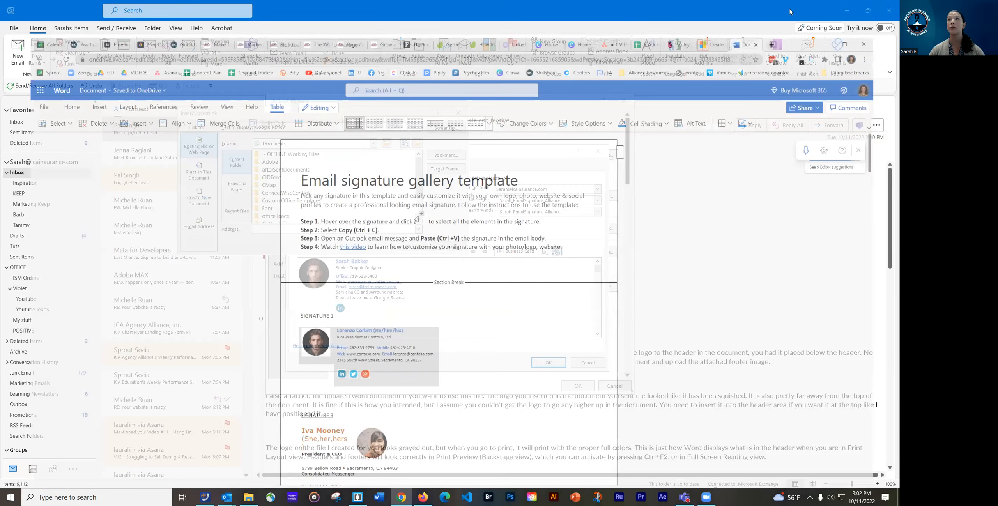
key(ctrl+t)
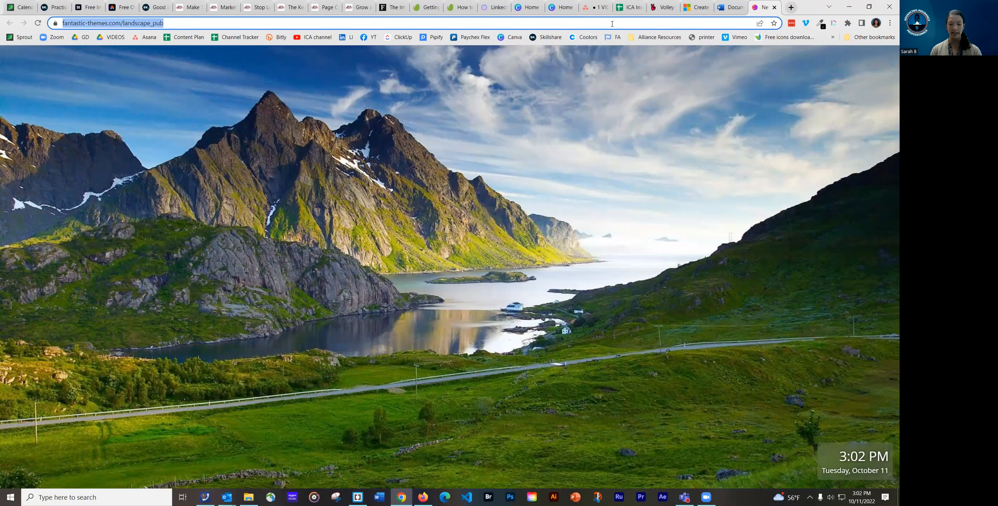
text(ica)
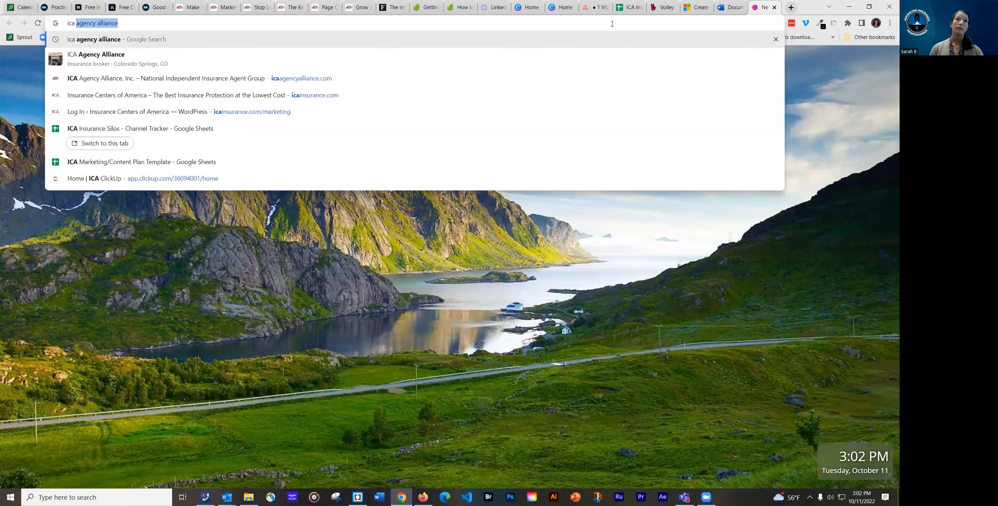
text( insurance e)
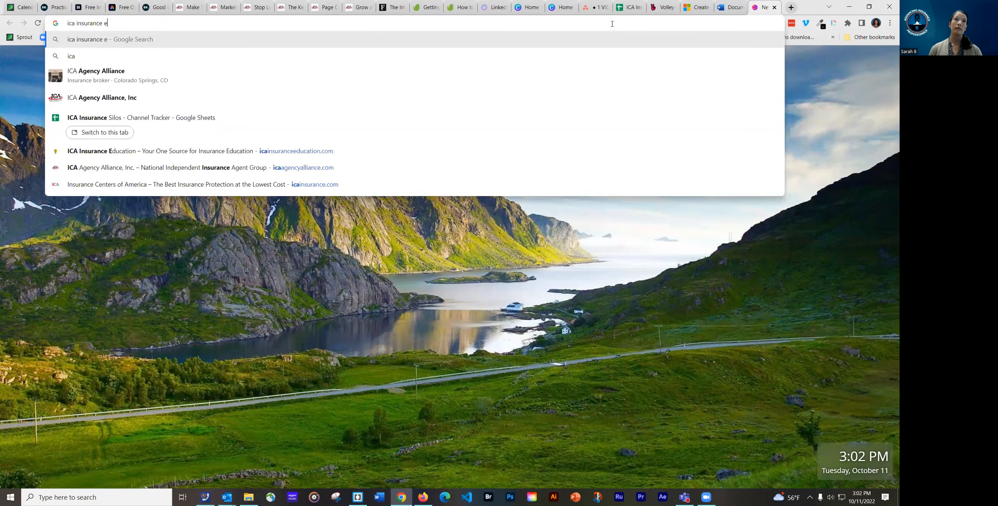
text(ducation)
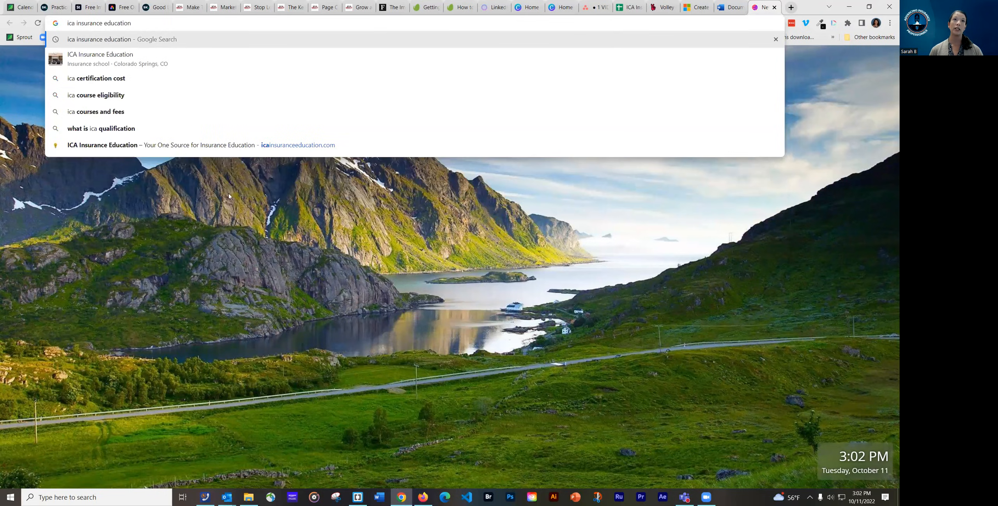
key(Return)
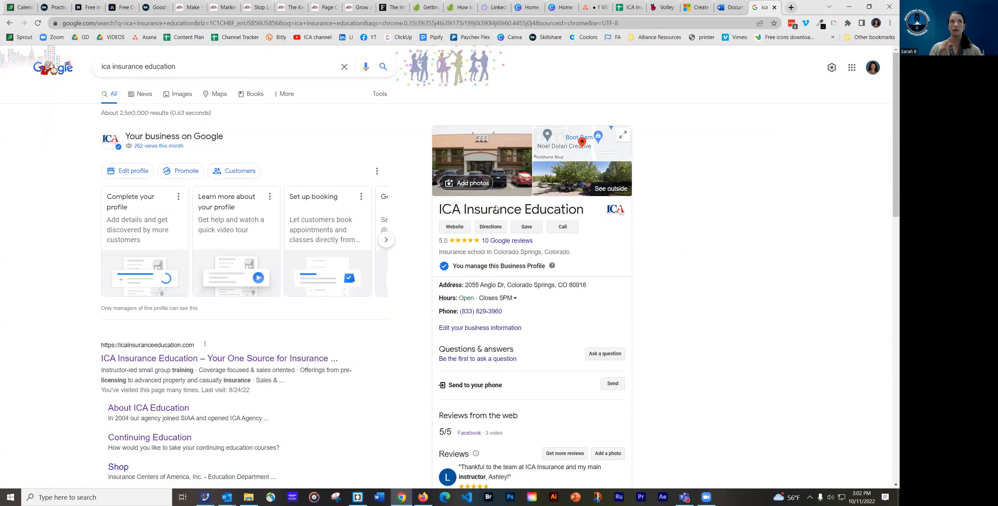
Copy the business profile's Google review link from Get more reviews, then return to Outlook
click(401, 23)
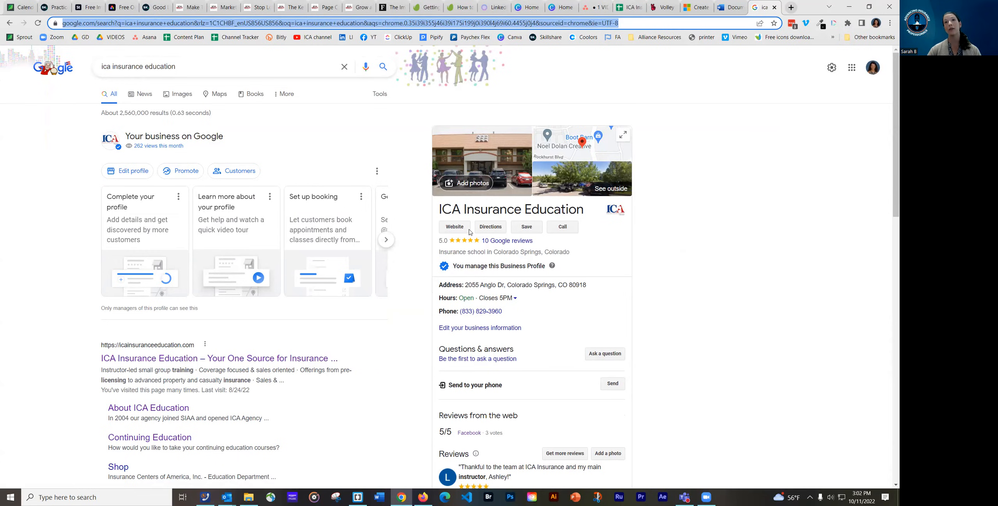
scroll(540, 467, down, 1)
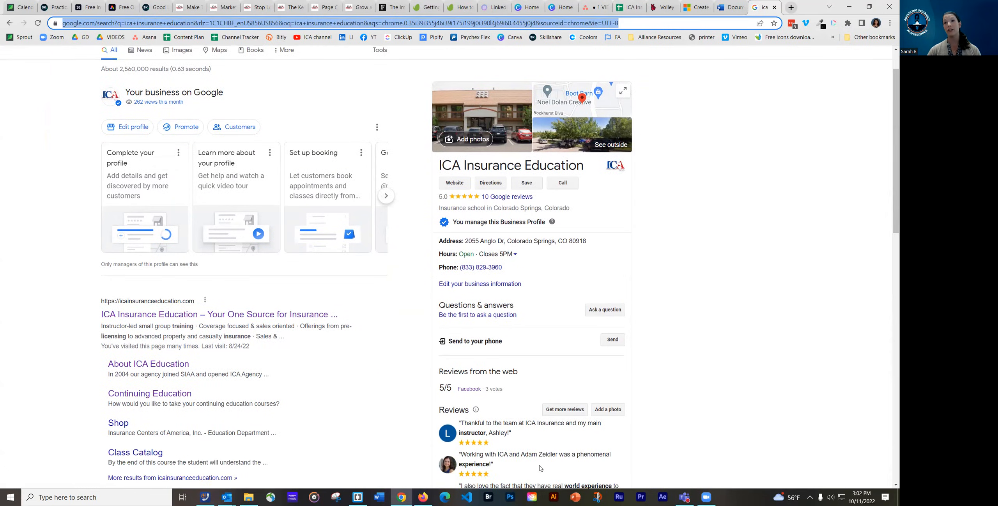
click(559, 412)
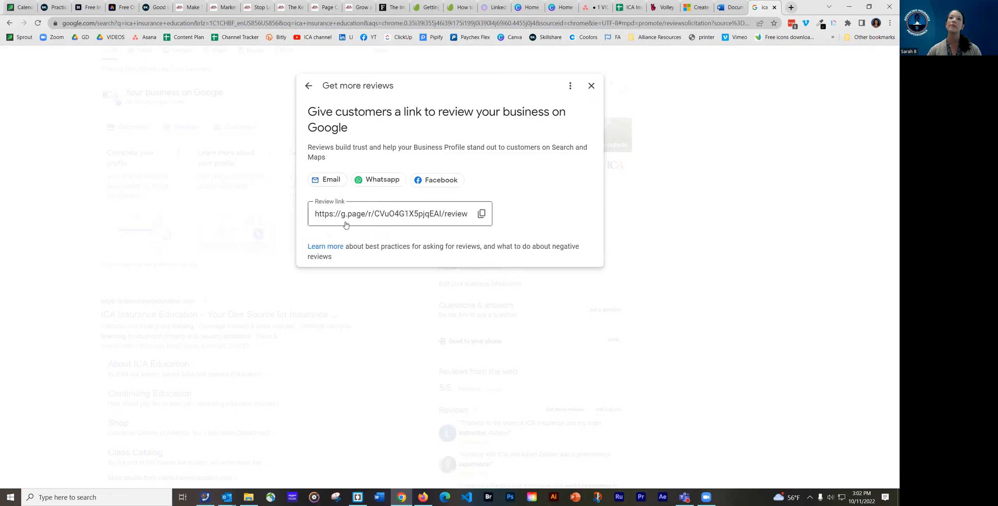
click(481, 215)
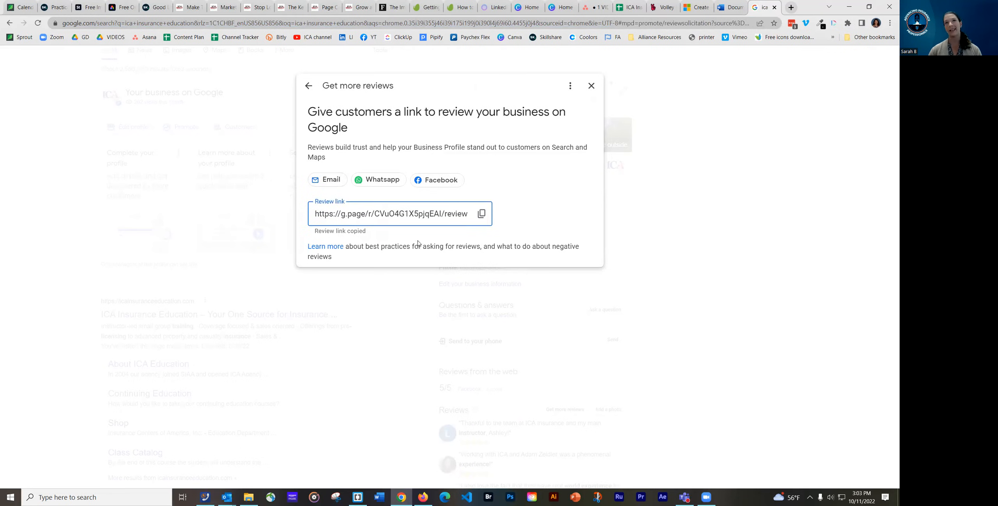
click(369, 25)
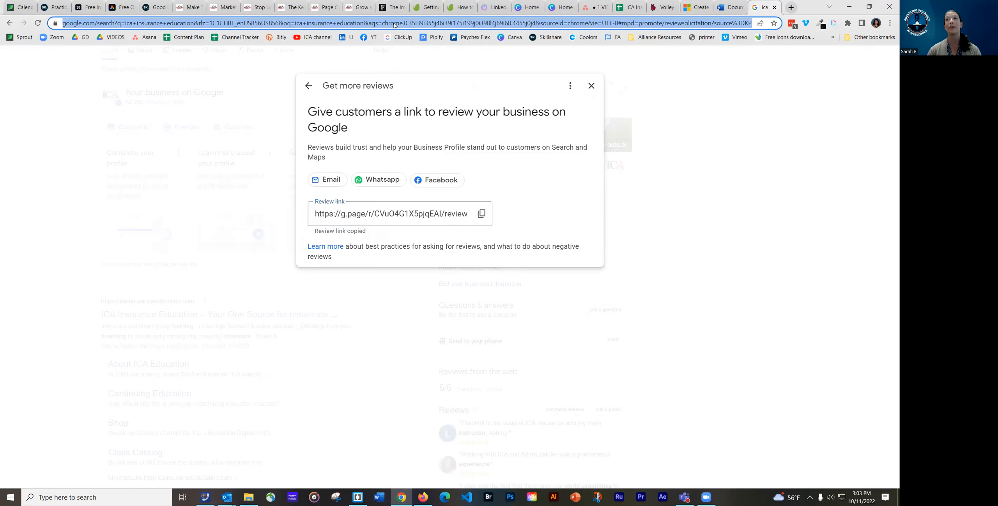
click(590, 85)
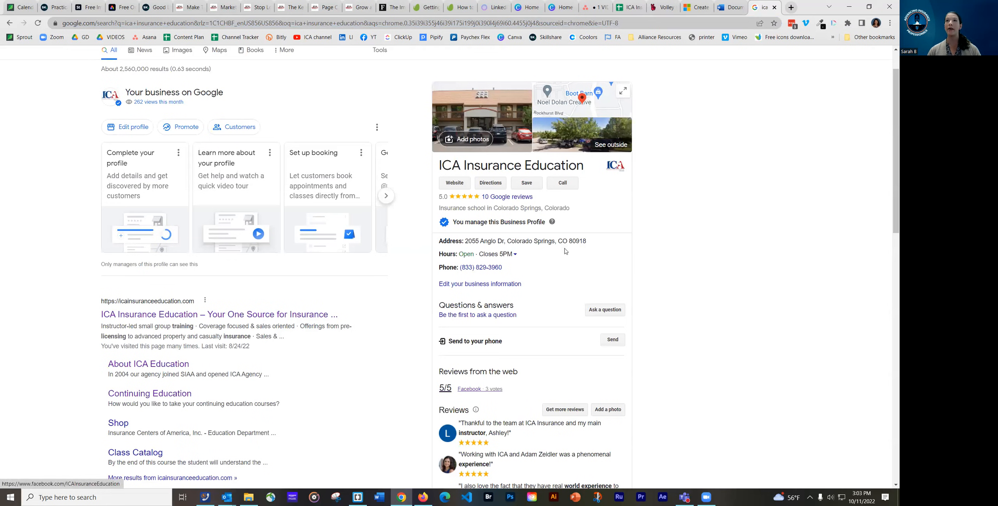
click(849, 7)
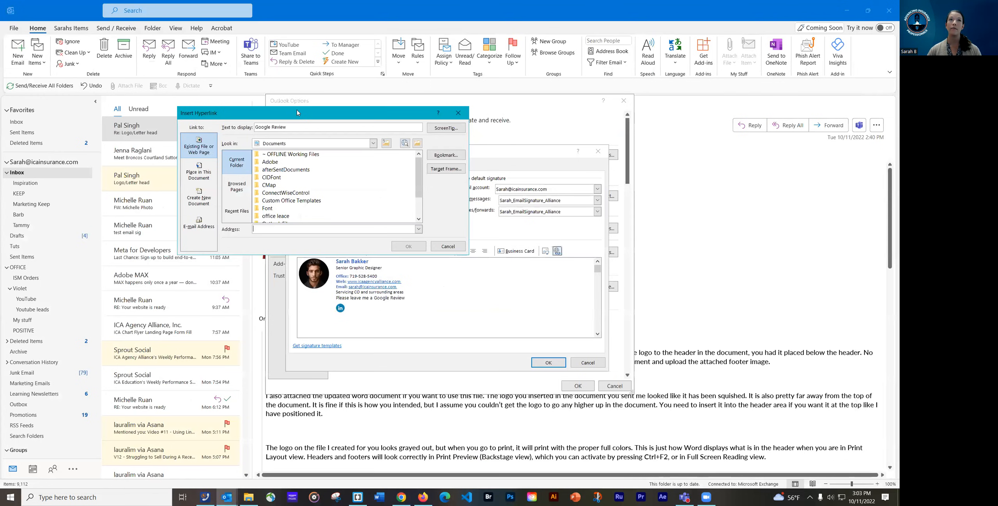
Paste the copied review URL as the Google Review link address and confirm it
drag(297, 113, 321, 116)
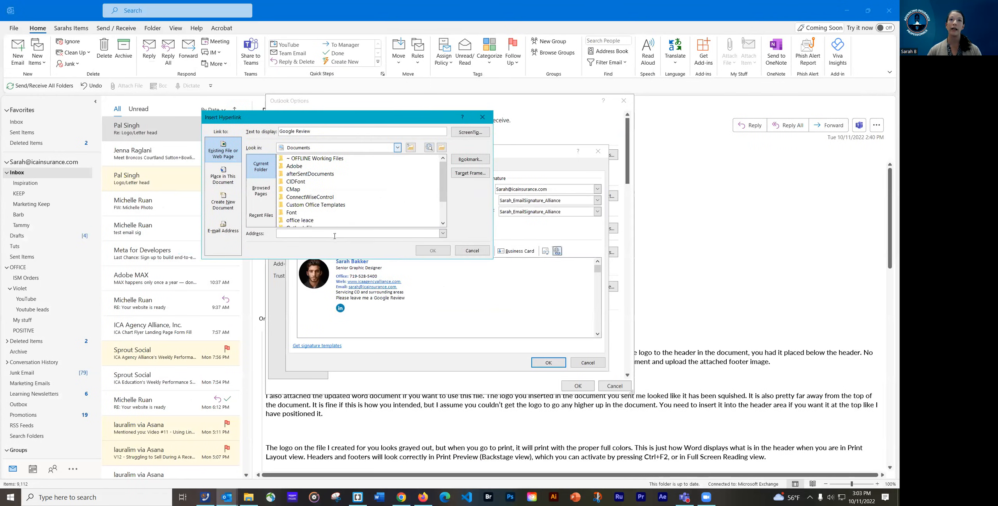
key(ctrl+v)
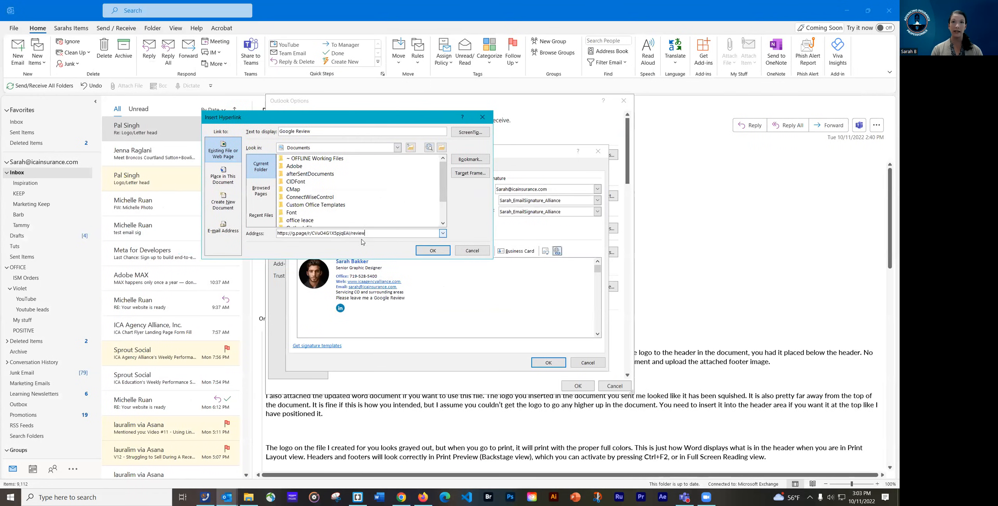
click(432, 250)
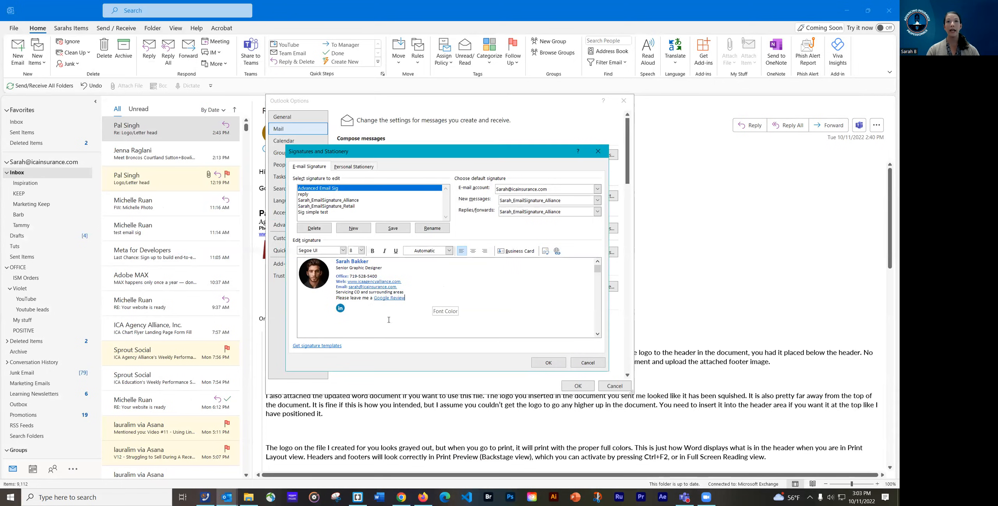
click(340, 309)
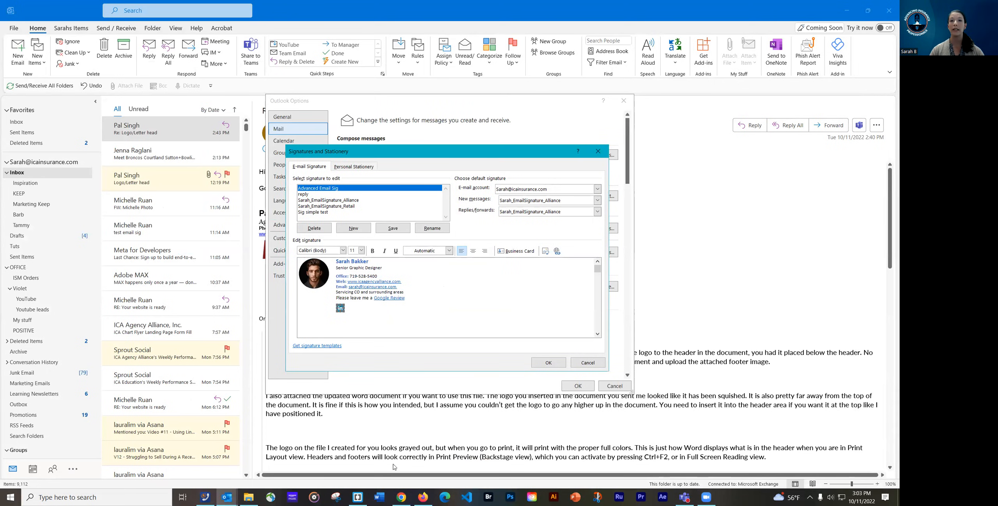
click(399, 498)
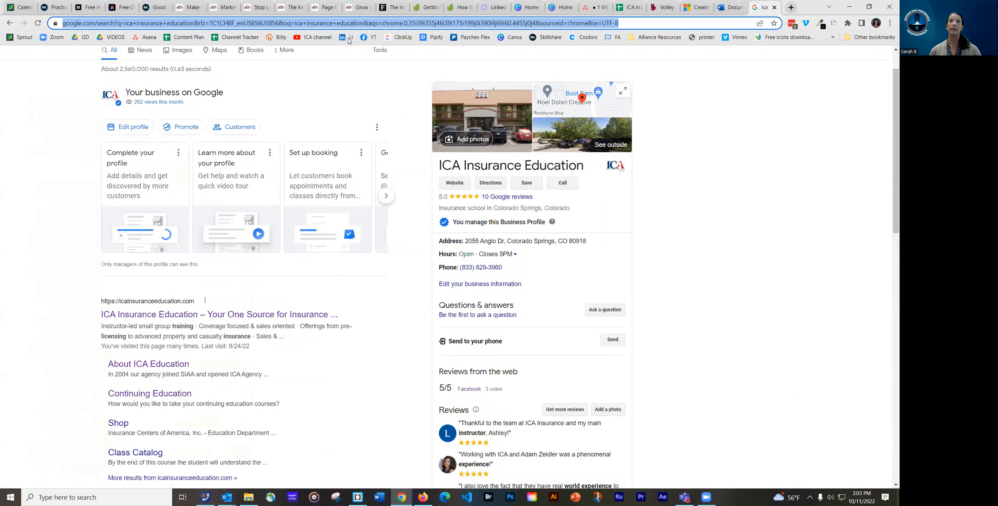
Open the ICA Insurance Education LinkedIn company page and copy its web address
click(346, 38)
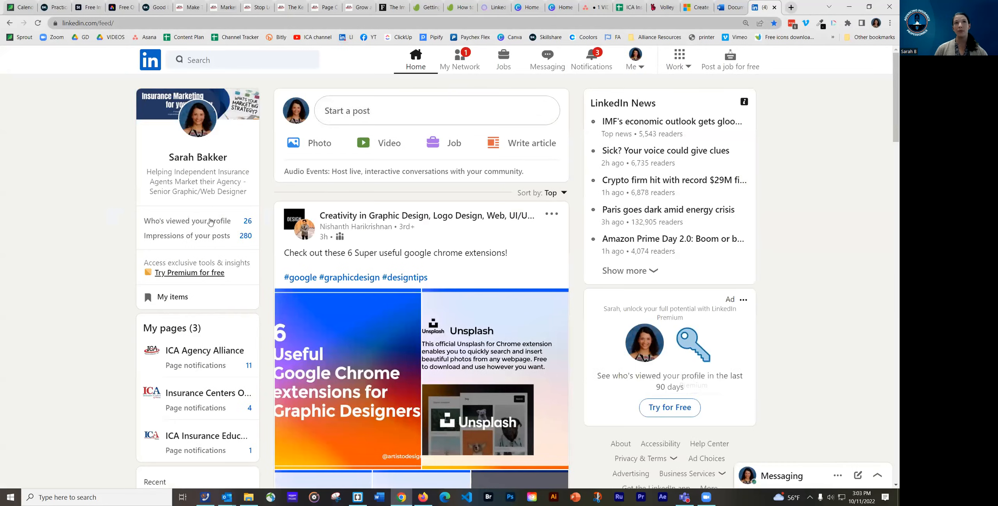
click(199, 158)
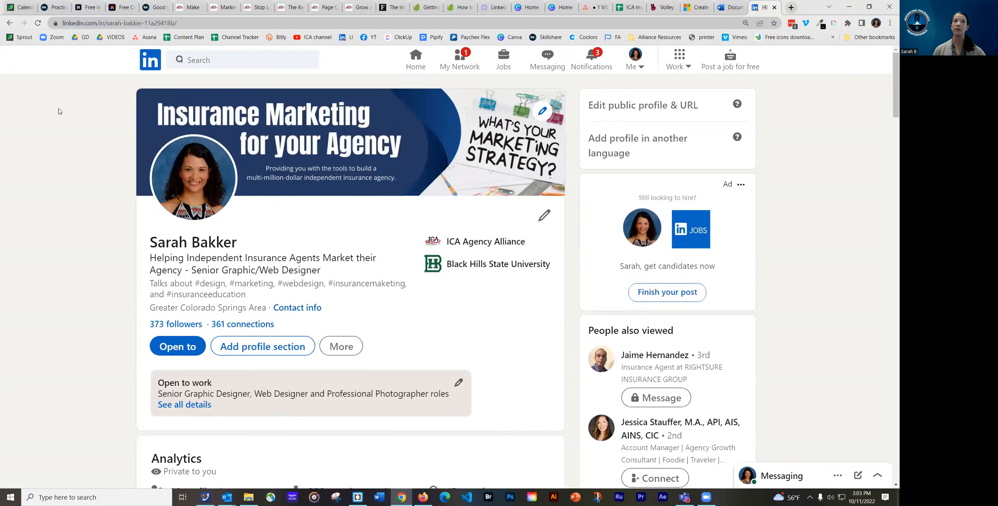
click(151, 62)
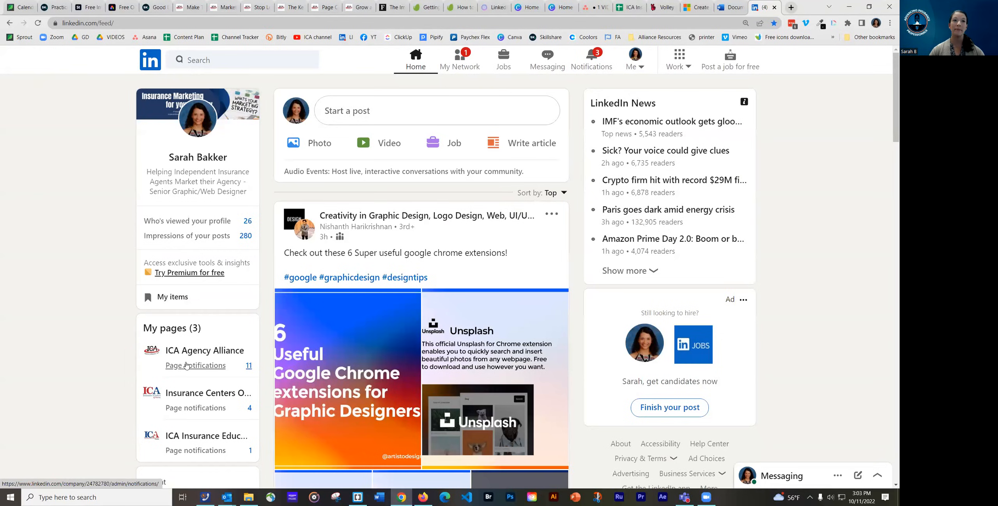
scroll(192, 371, down, 2)
click(199, 353)
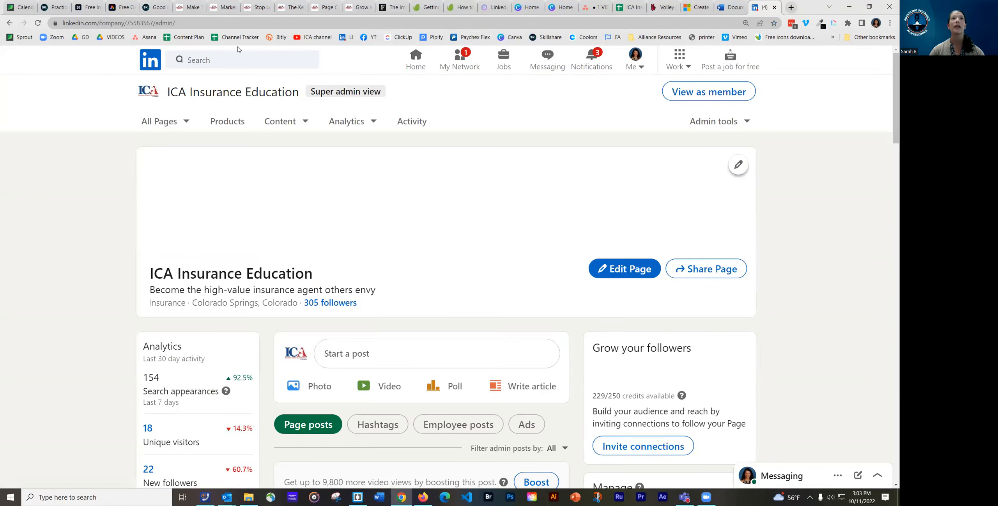
click(209, 23)
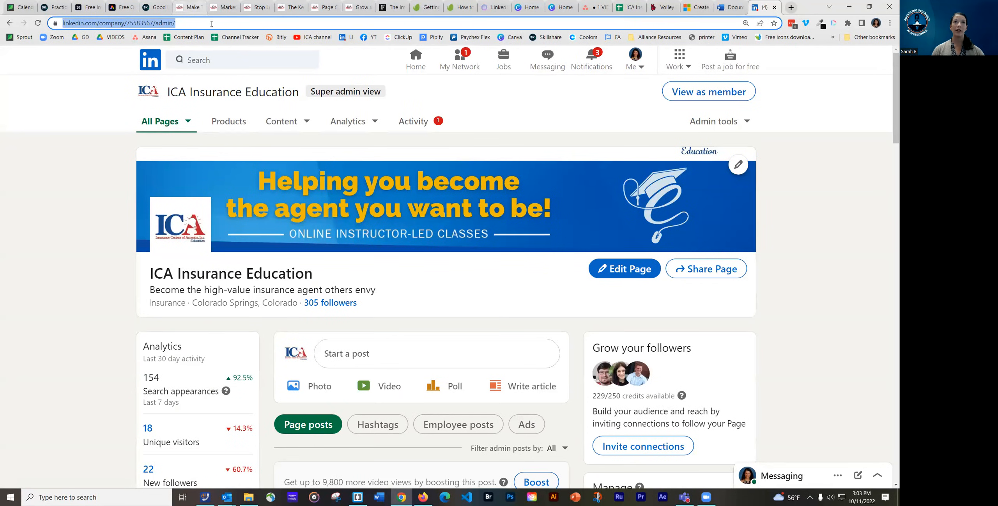
click(193, 22)
drag(191, 22, 59, 25)
key(ctrl+c)
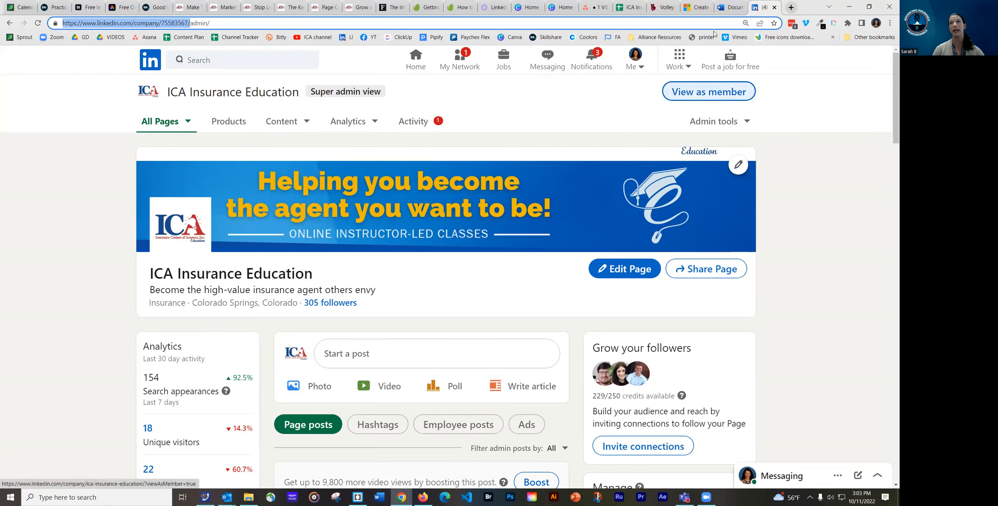
click(850, 10)
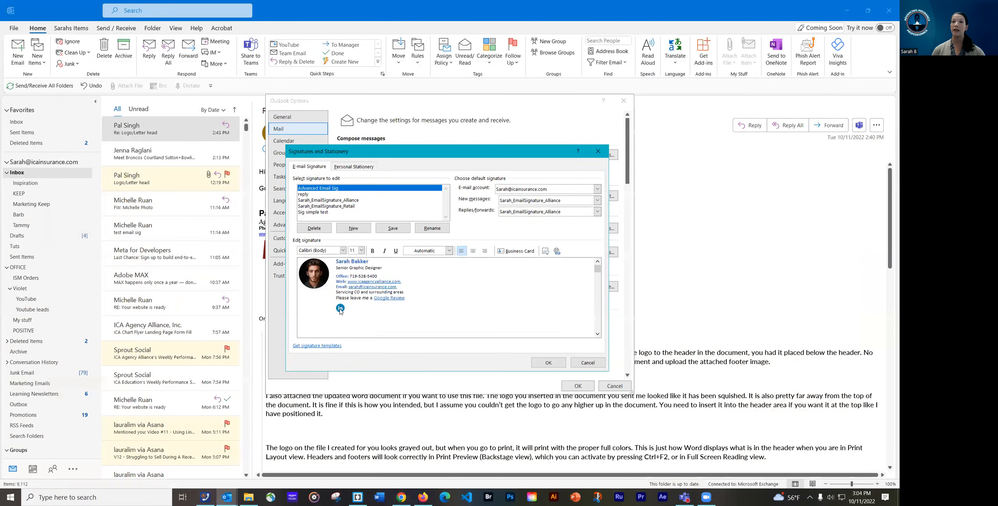
Link the signature's LinkedIn icon to the copied ICA Insurance Education company page URL
click(340, 310)
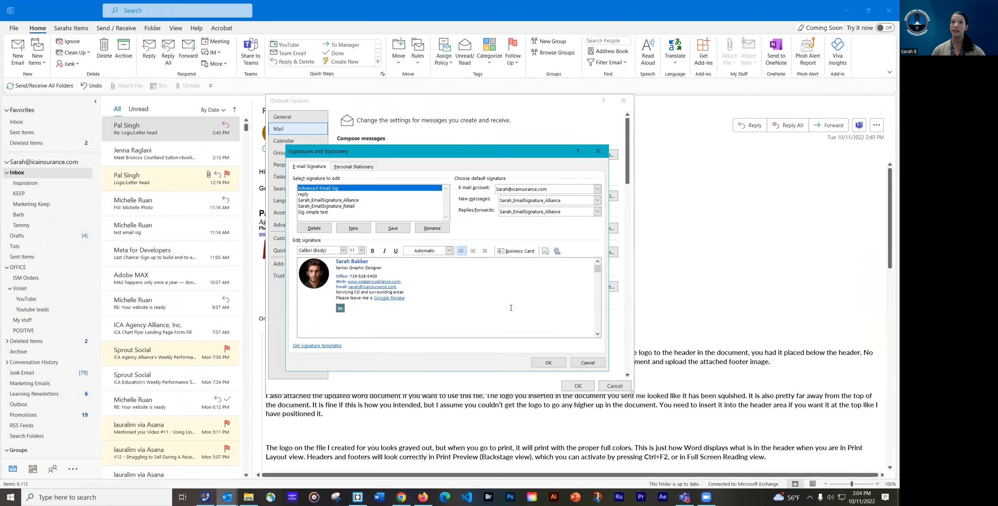
click(557, 251)
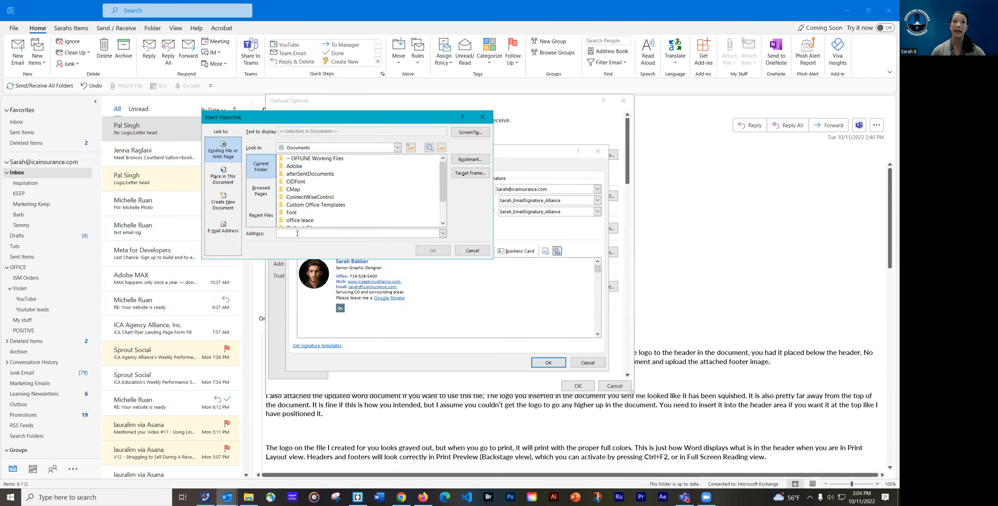
key(ctrl+v)
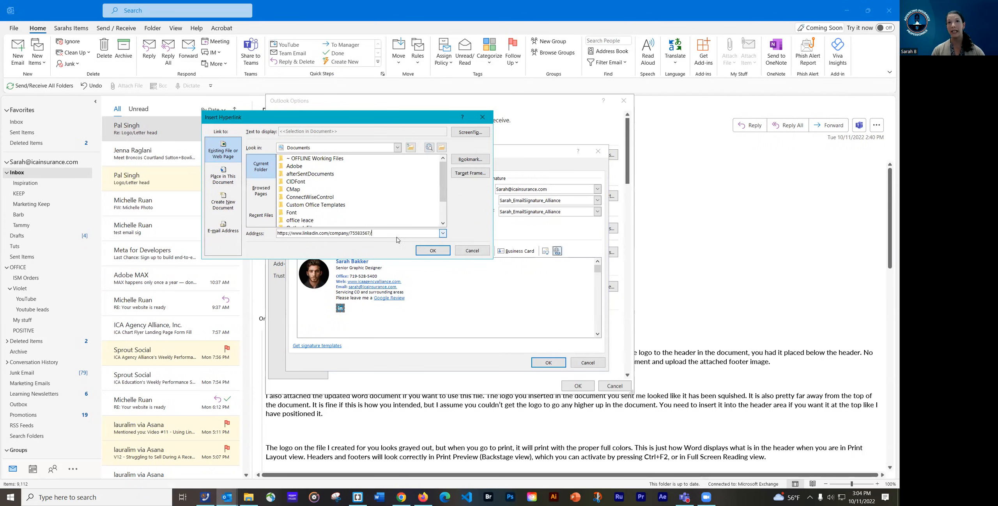
click(431, 251)
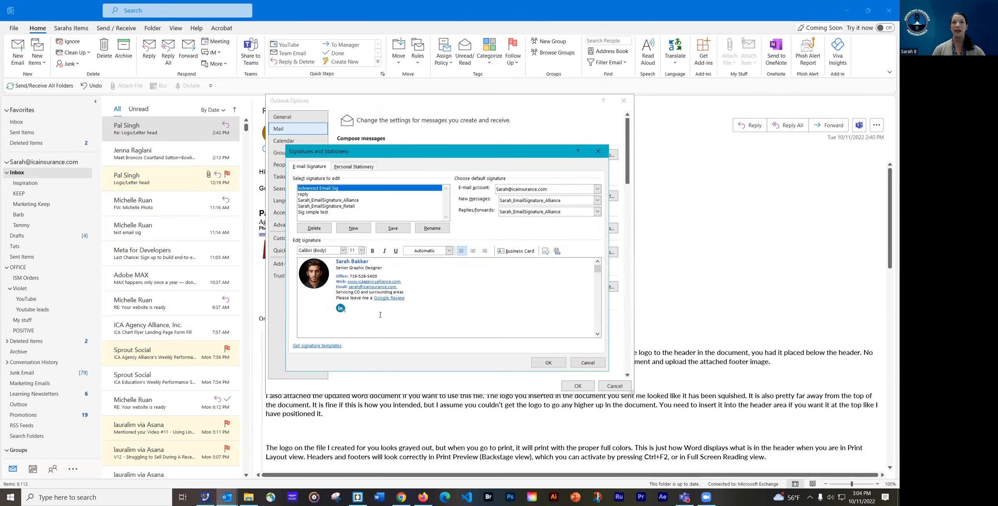
click(312, 276)
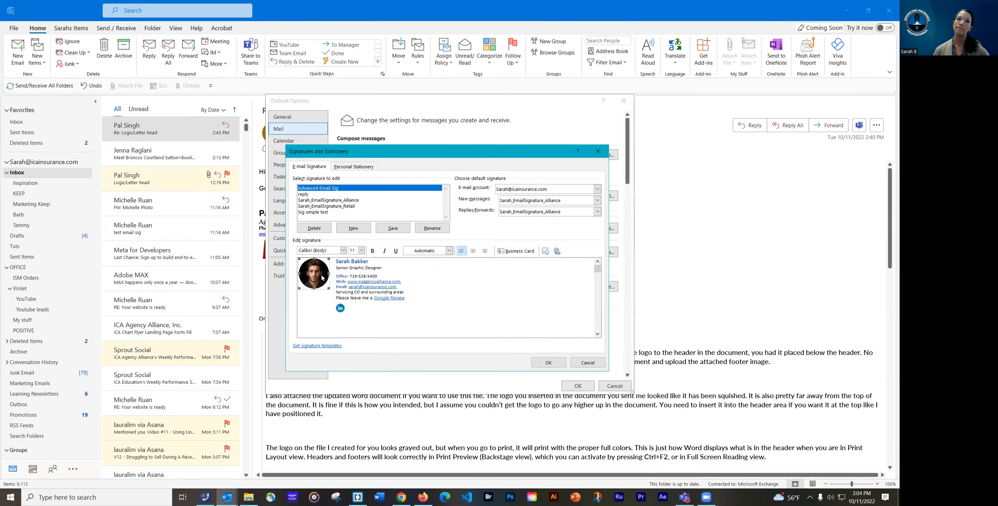
Insert the headshot photo from Desktop > Designs > Me into the signature
click(545, 250)
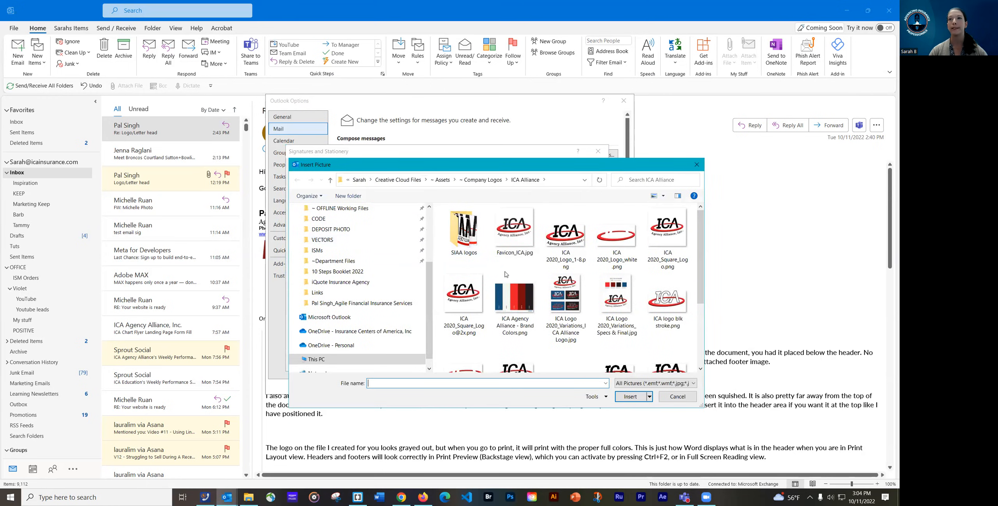
scroll(425, 250, up, 3)
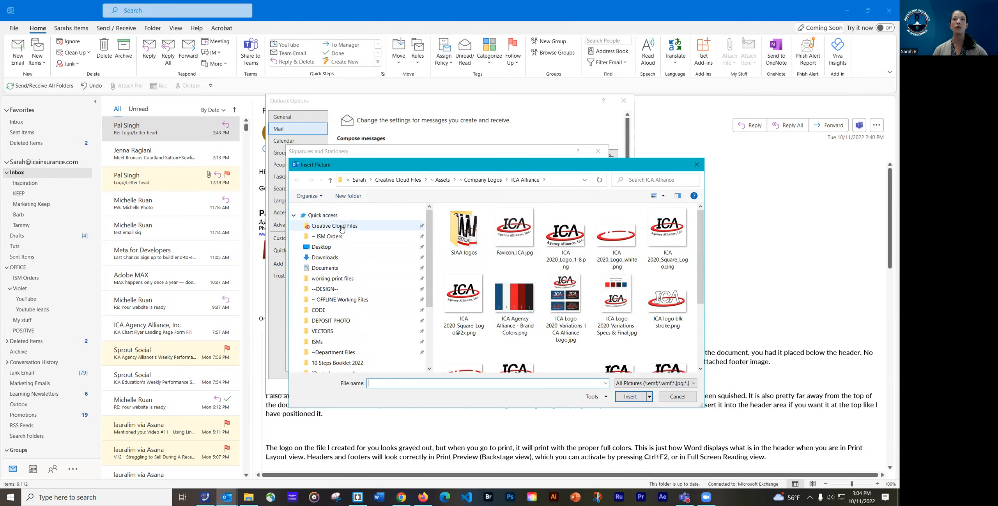
click(332, 247)
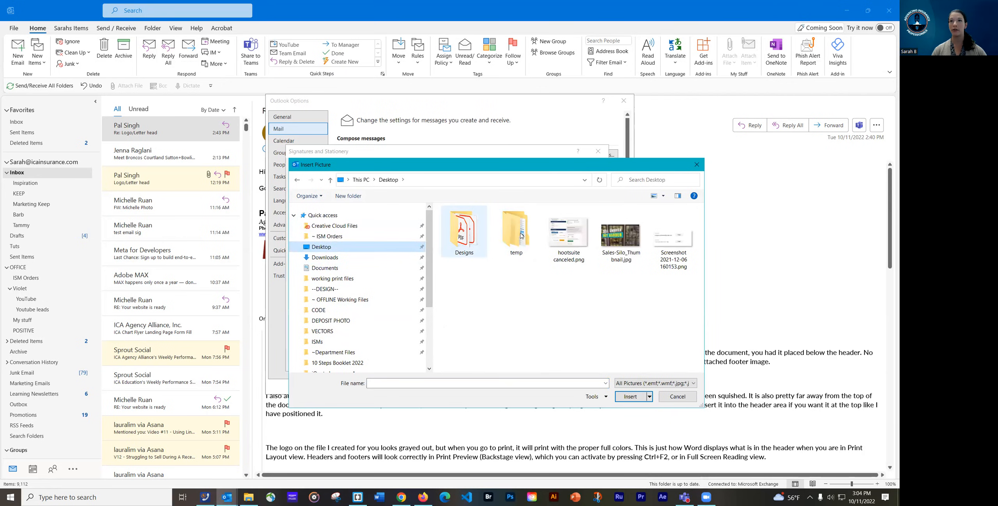
double_click(461, 237)
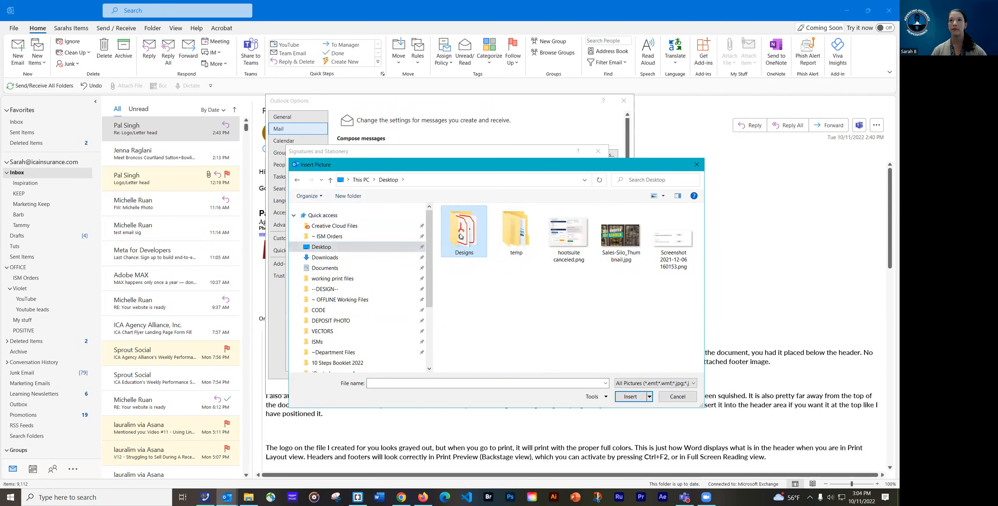
double_click(455, 259)
click(515, 230)
click(630, 396)
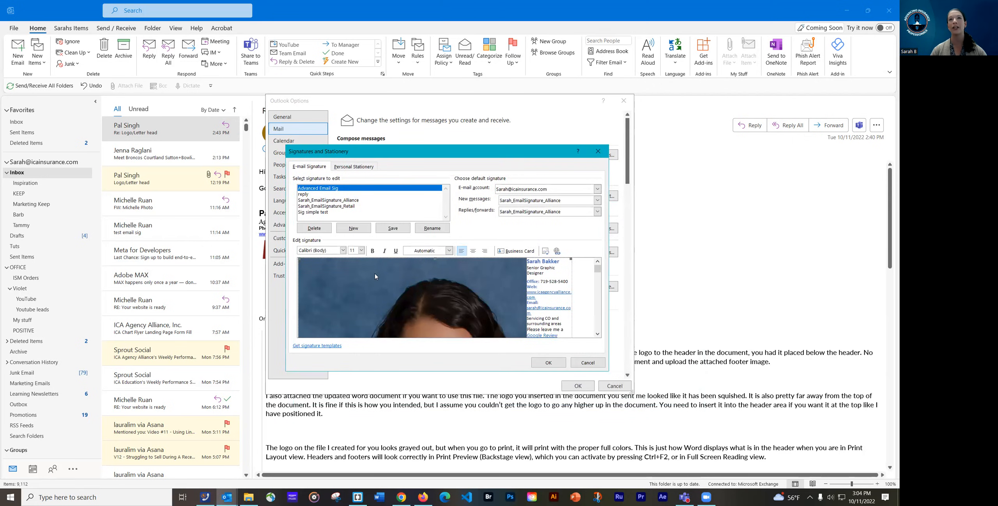
Reduce the new photo's height scale to 25% in the Picture Size settings
right_click(375, 276)
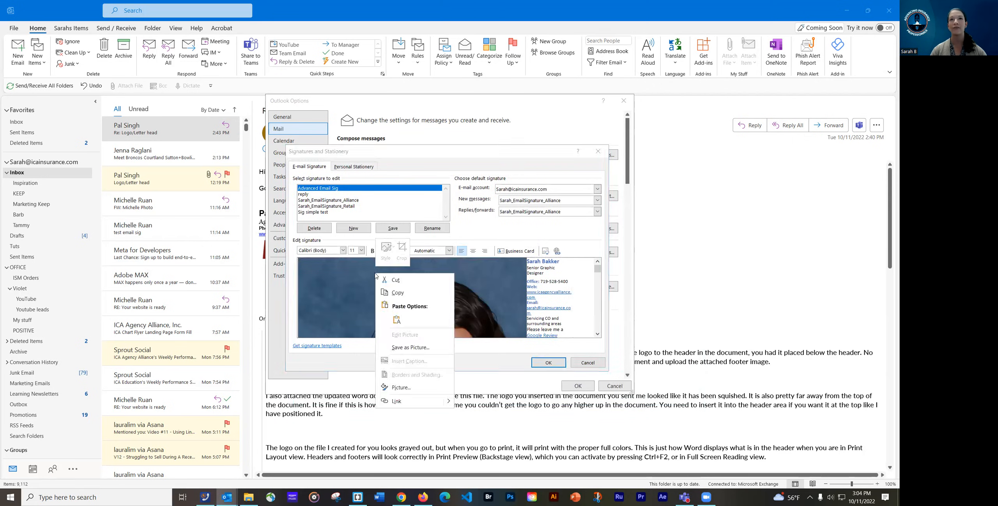
click(400, 388)
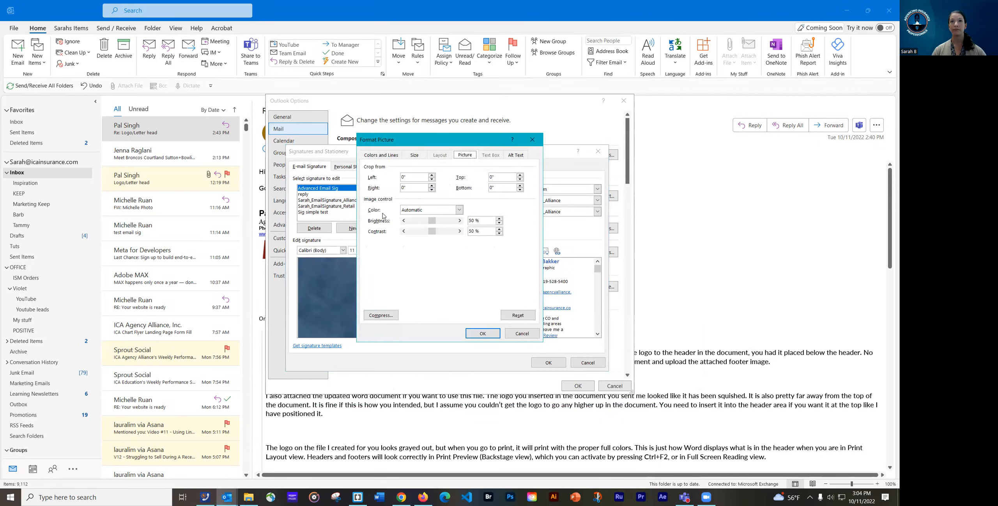
drag(373, 145, 378, 152)
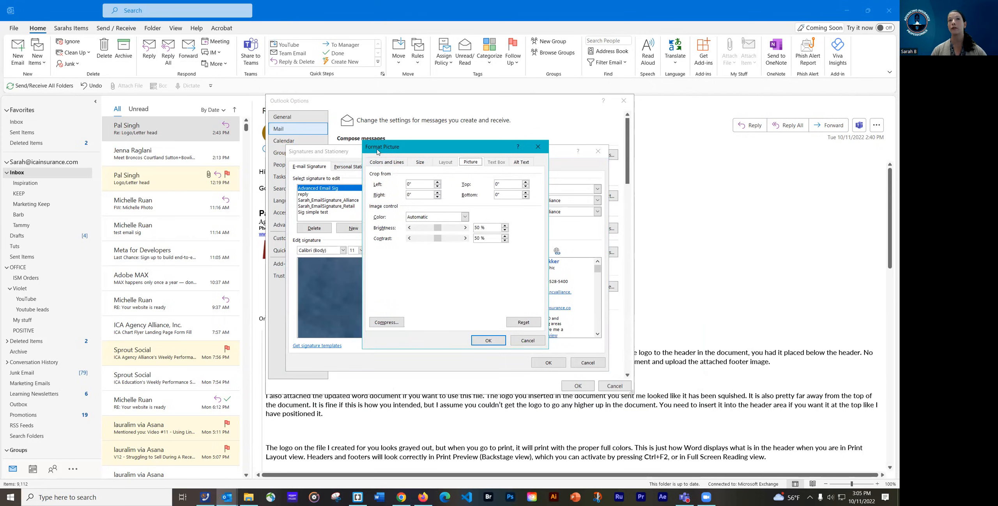
click(420, 162)
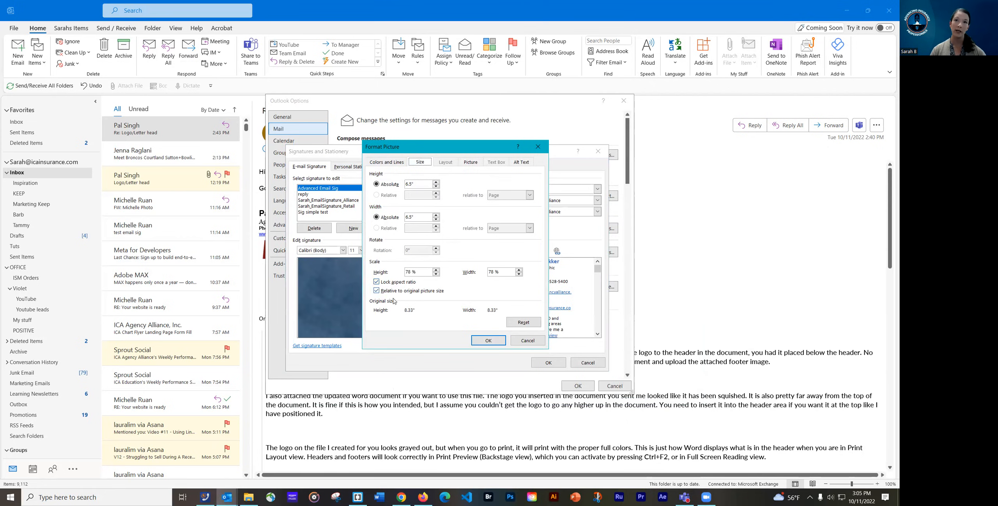
drag(411, 272, 405, 272)
text(28-5)
click(488, 340)
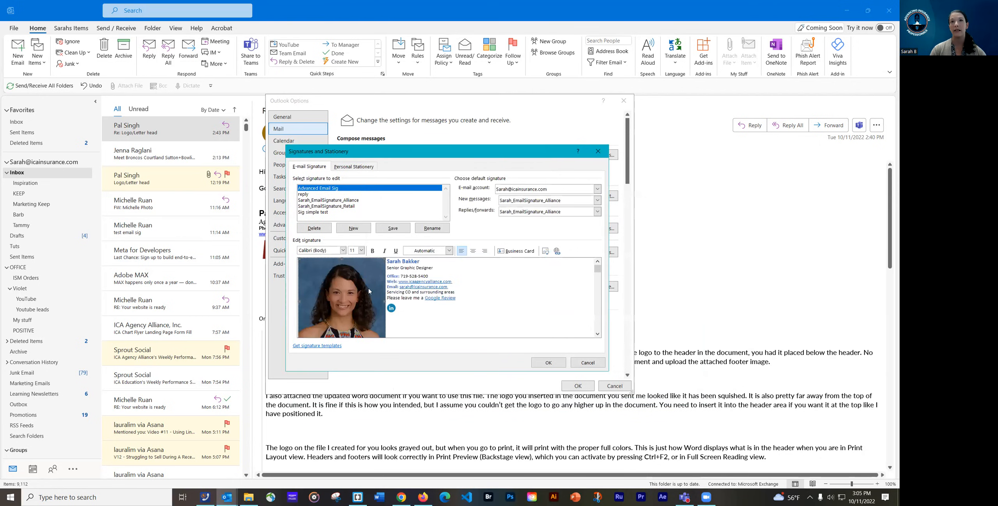
Shrink the photo further by setting its height scale to 10%
right_click(342, 299)
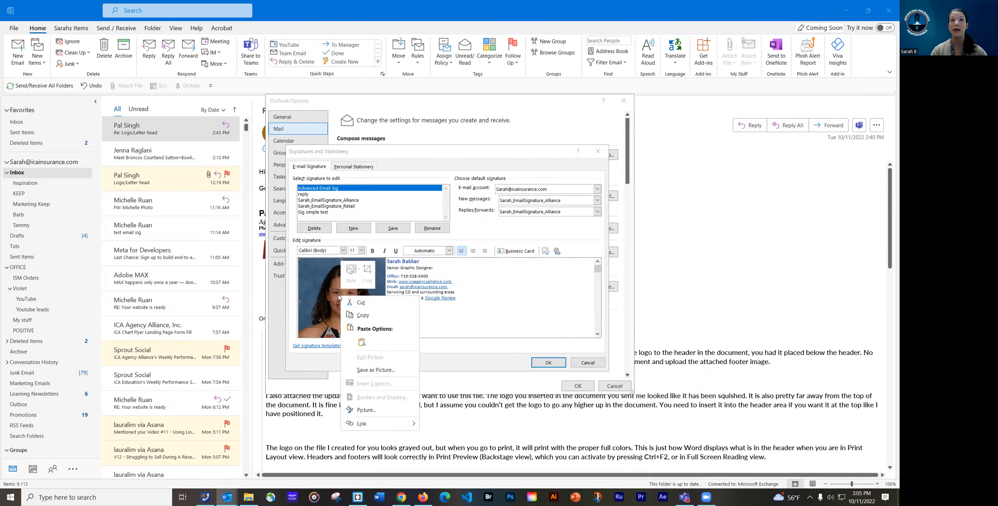
click(365, 411)
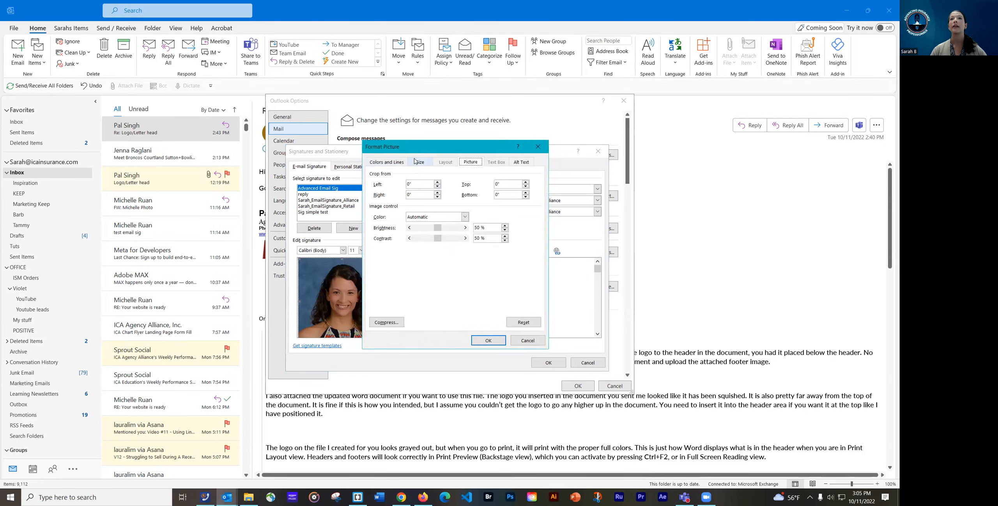
click(416, 162)
click(408, 273)
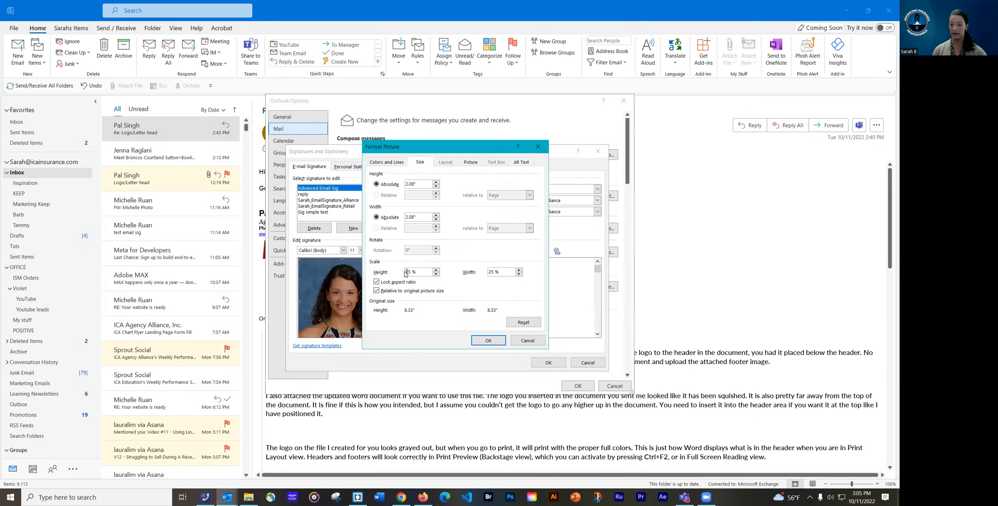
double_click(407, 272)
text(10)
click(489, 340)
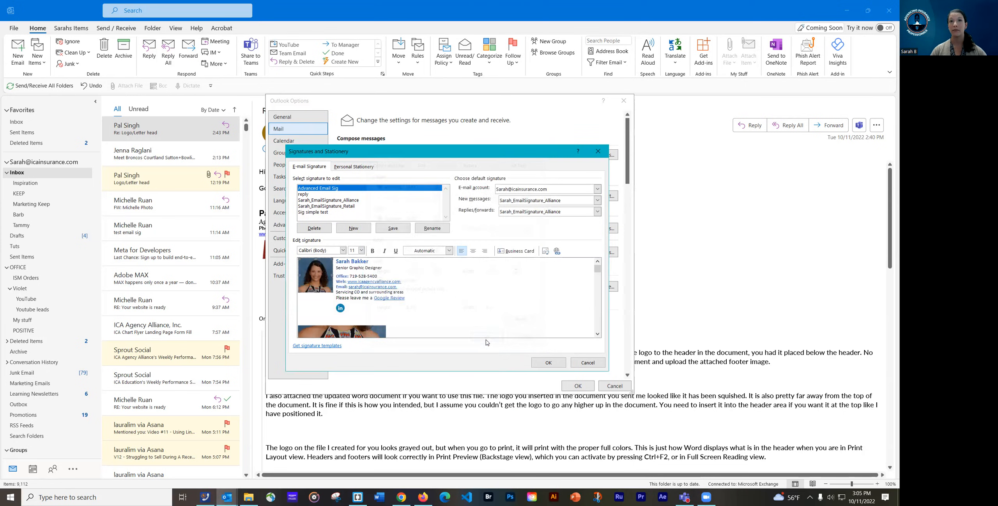
right_click(319, 284)
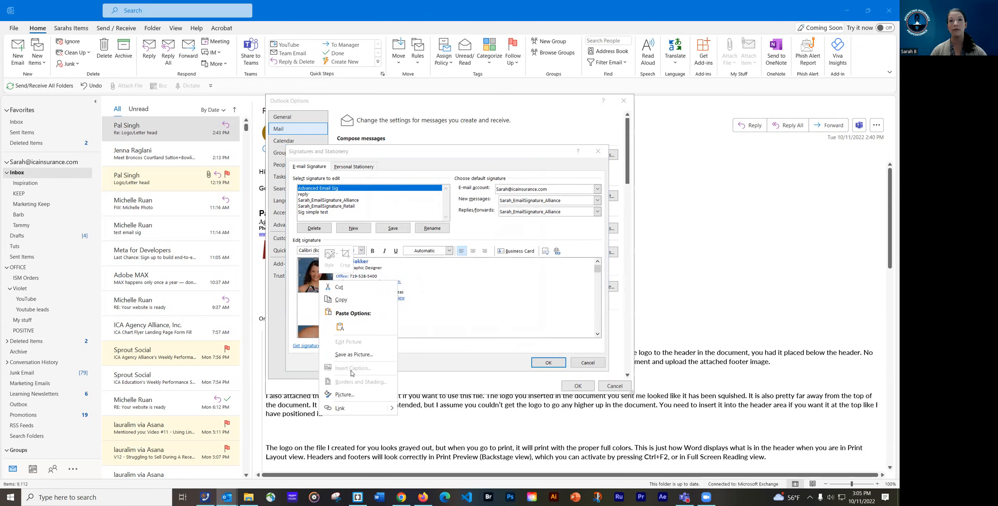
click(416, 300)
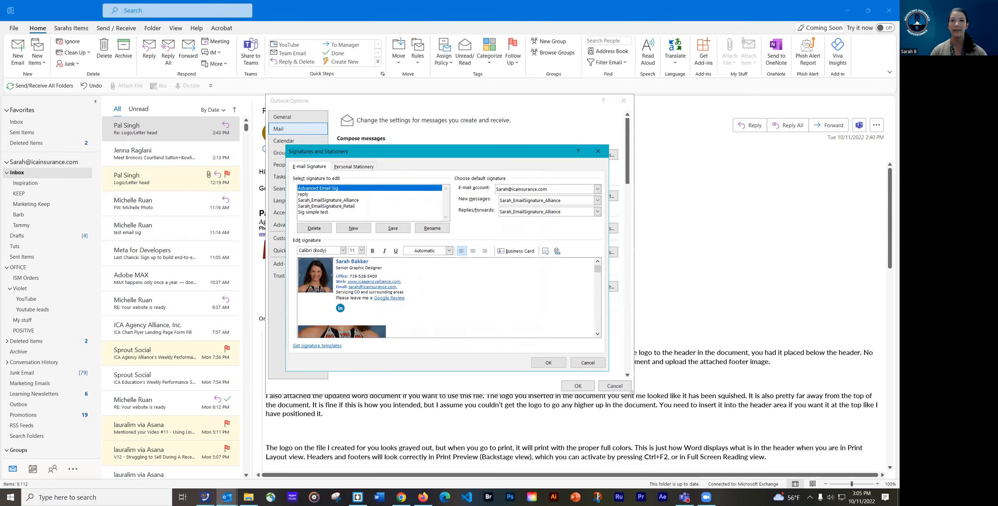
click(598, 334)
scroll(581, 269, up, 1)
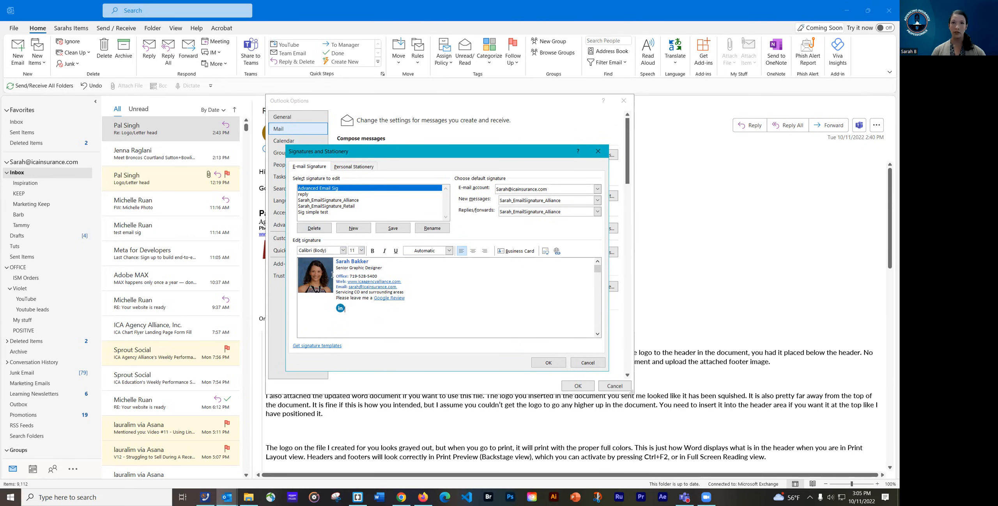
click(354, 312)
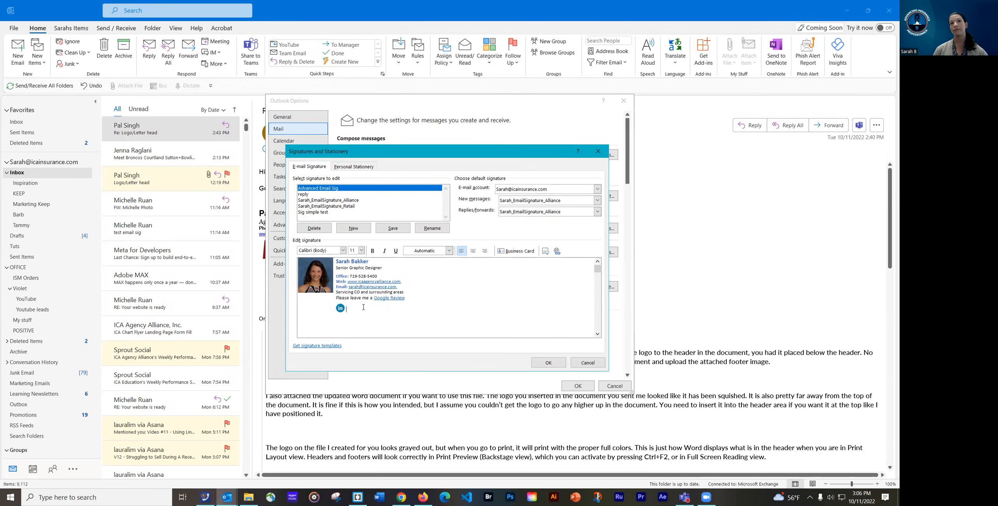
click(413, 298)
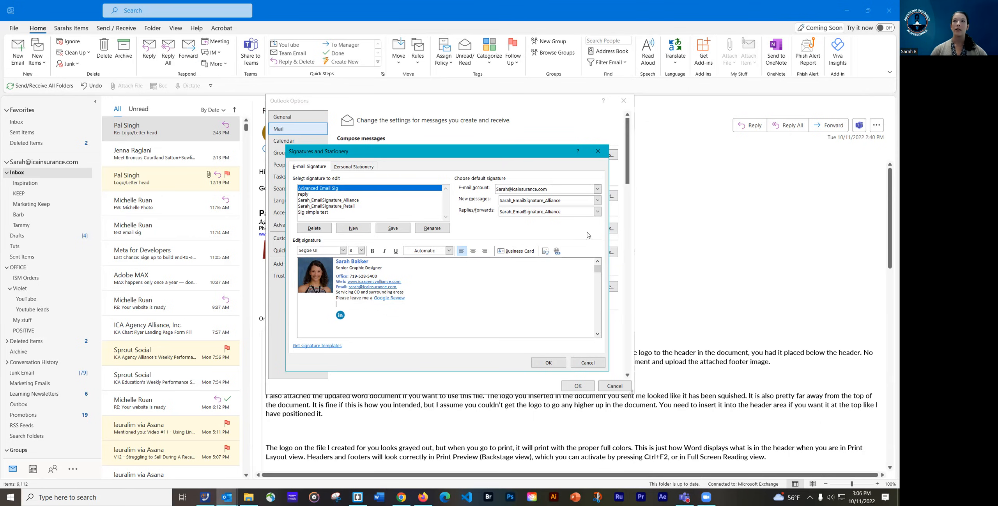
click(547, 253)
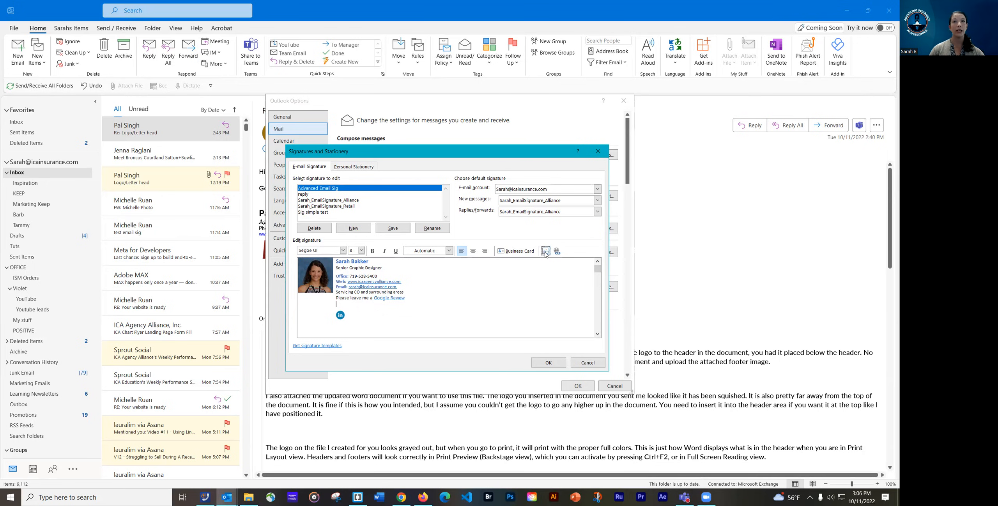
click(545, 251)
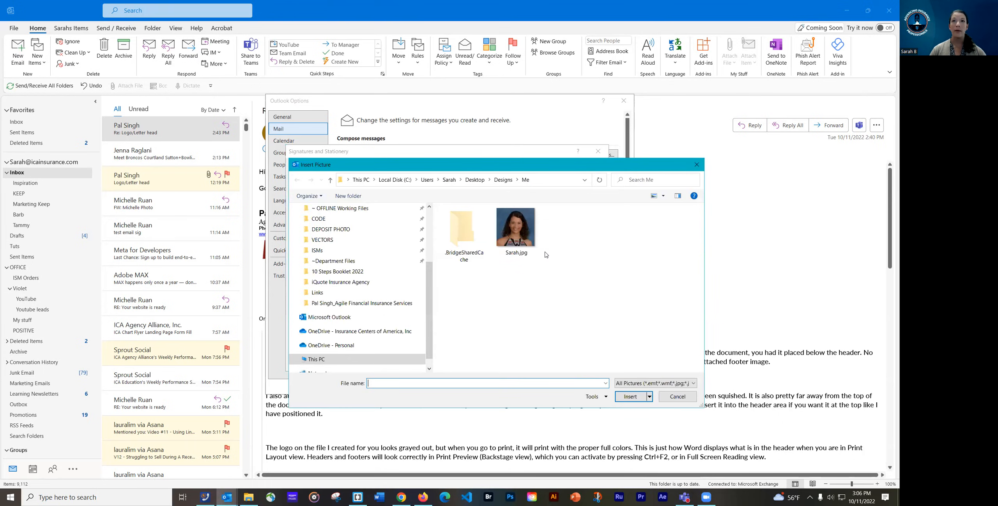
Insert EducationLogox150.png from Creative Cloud Files > ~ Assets > ~ Company Logos > ICA Education Logo
scroll(327, 249, up, 3)
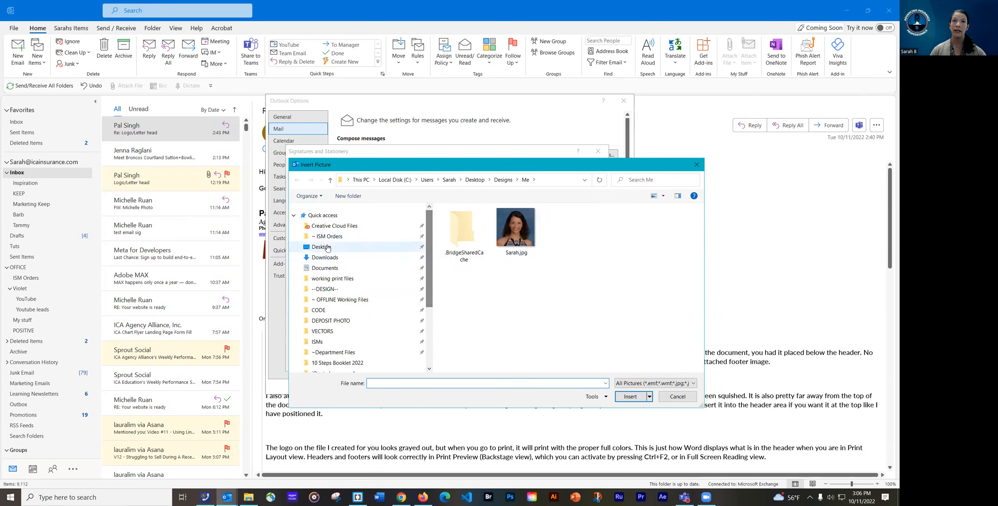
click(335, 226)
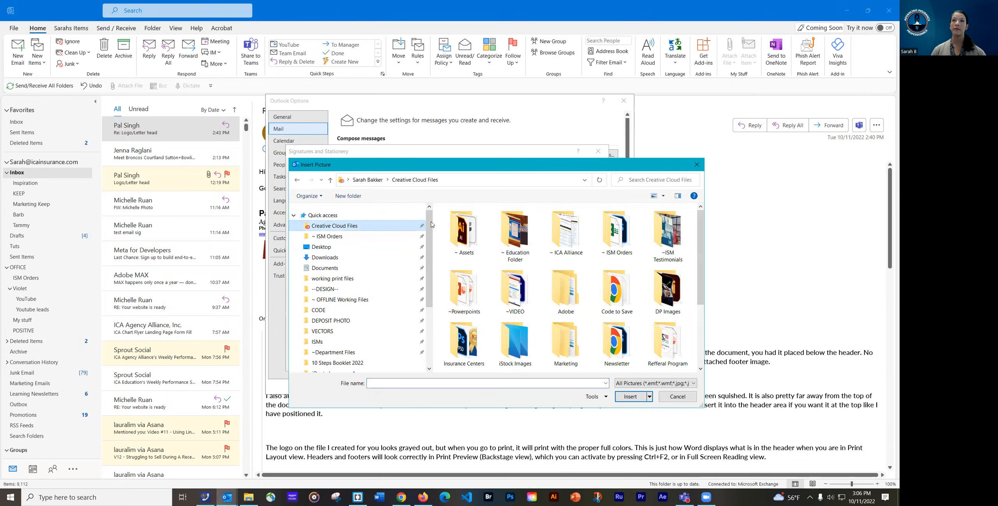
double_click(467, 238)
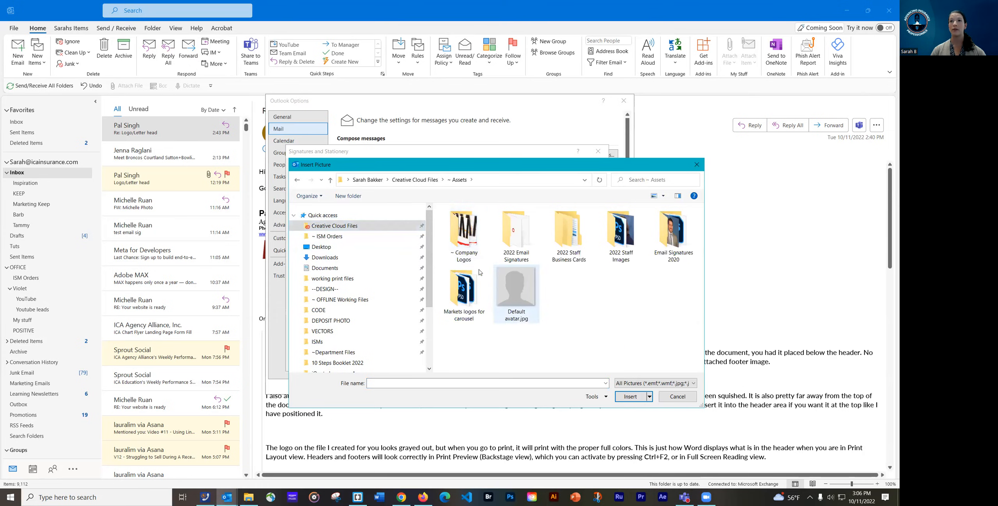
double_click(469, 240)
double_click(565, 234)
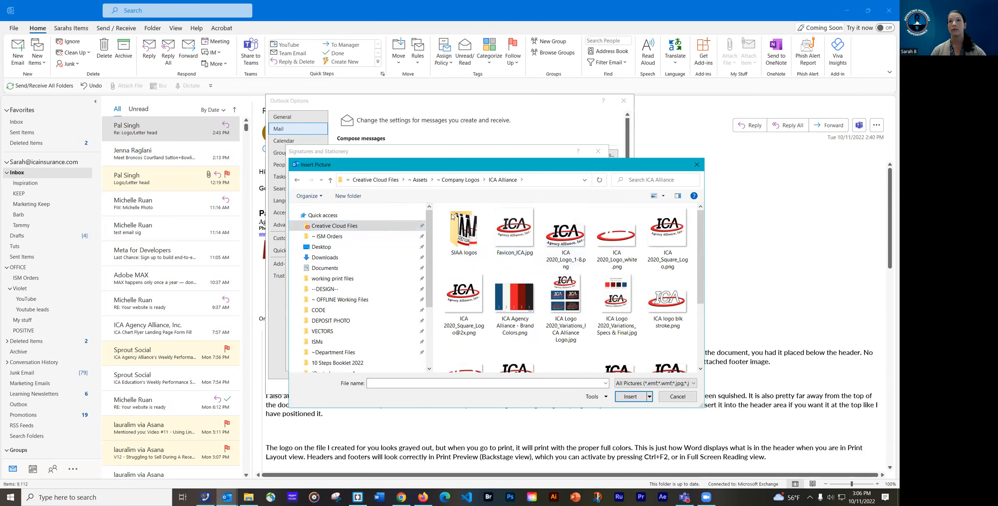
click(297, 180)
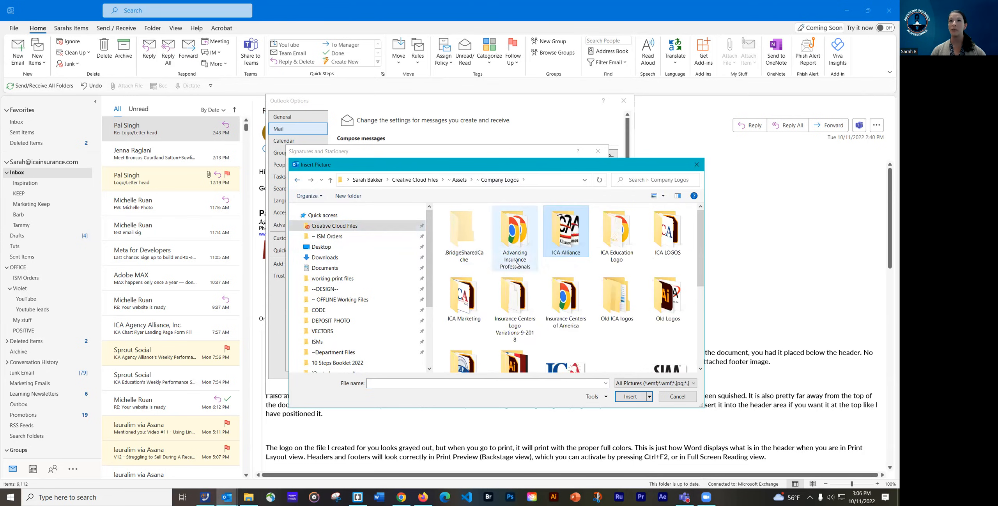
double_click(615, 233)
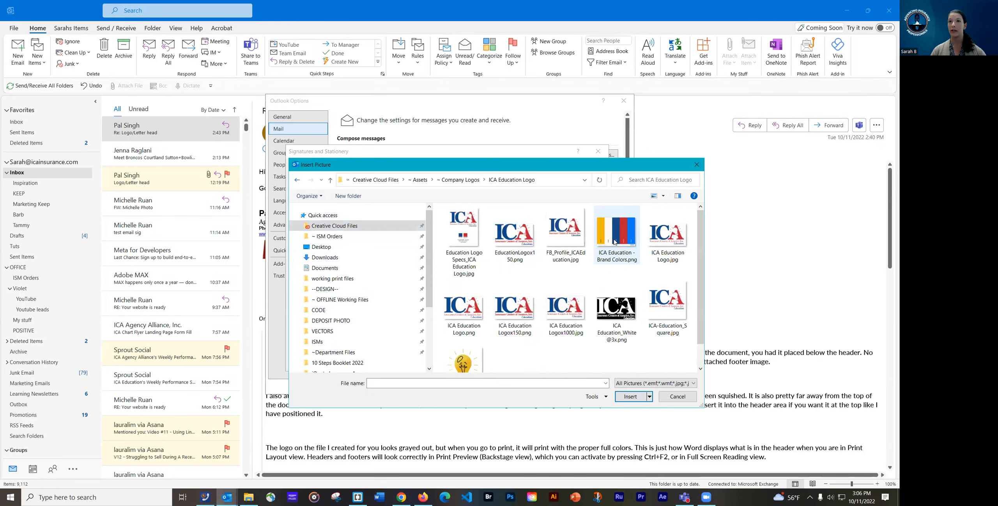
click(517, 263)
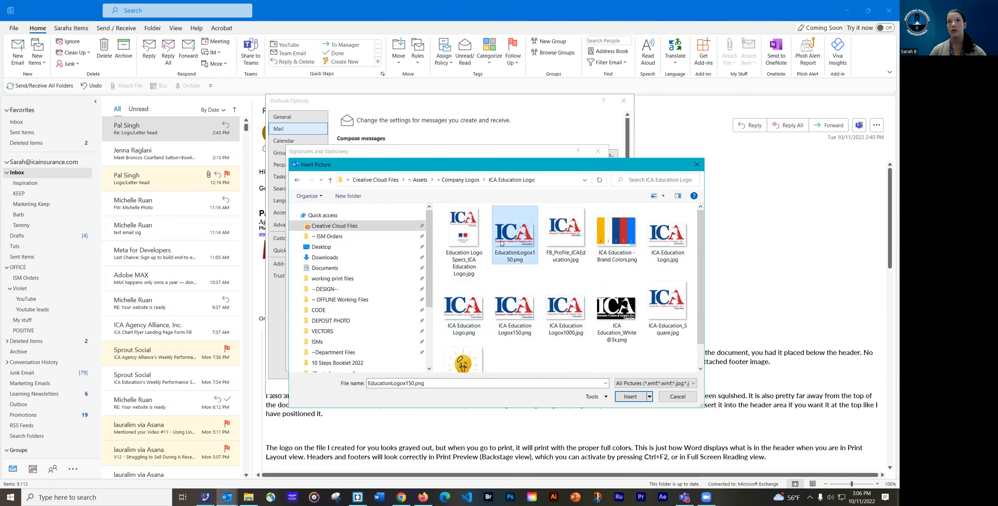
click(630, 397)
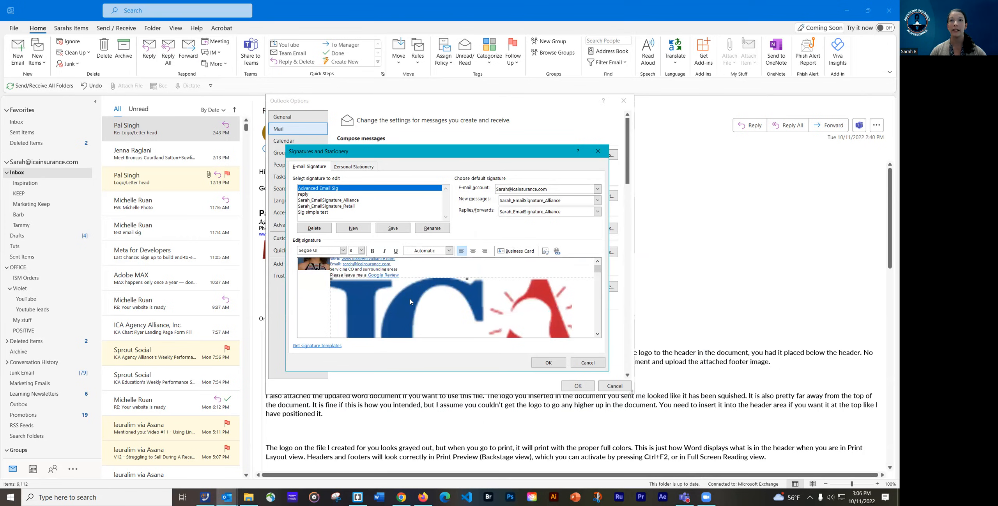
Change the ICA logo's scale height from 68 to 10% in the Picture Size settings
right_click(410, 301)
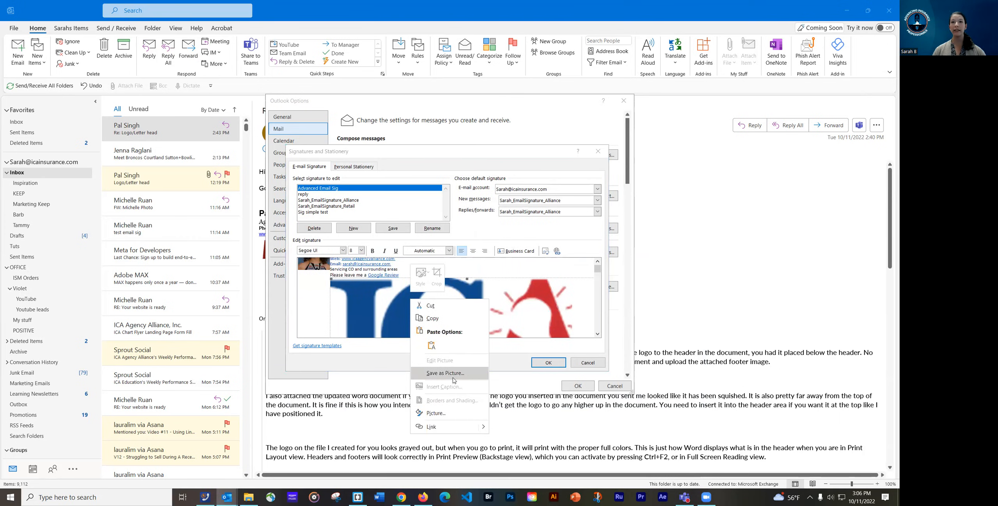
click(449, 414)
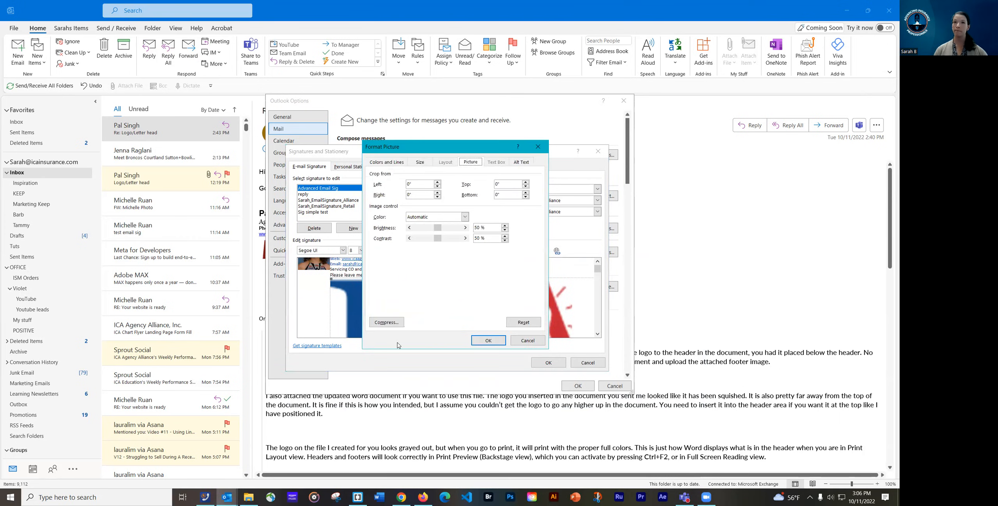
click(417, 162)
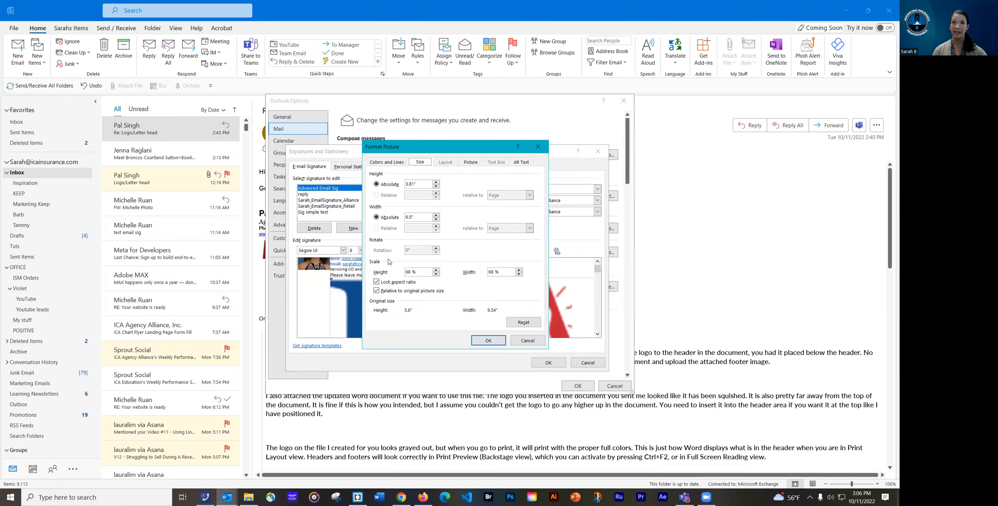
drag(413, 272, 399, 272)
text(10)
click(488, 340)
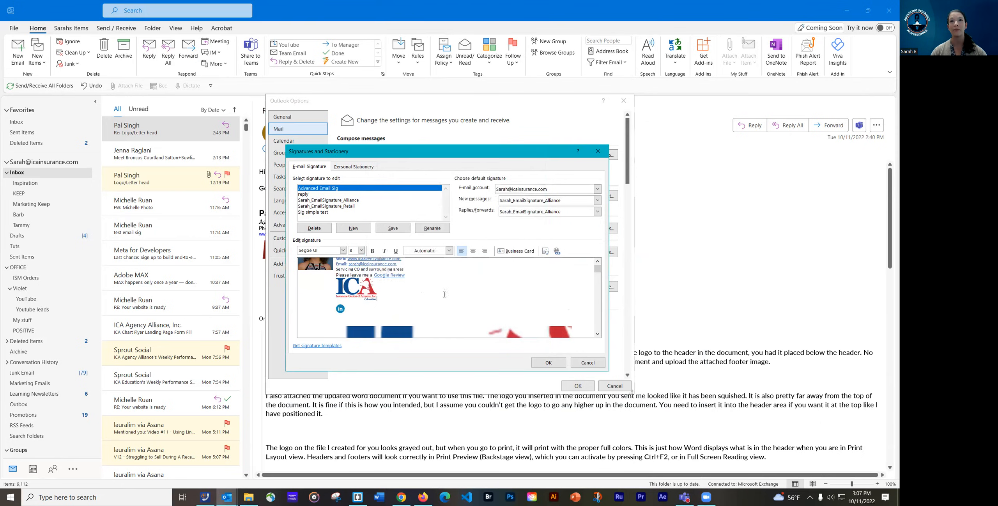
click(597, 260)
Add a blank line after the Google Review link, above the ICA logo
click(363, 308)
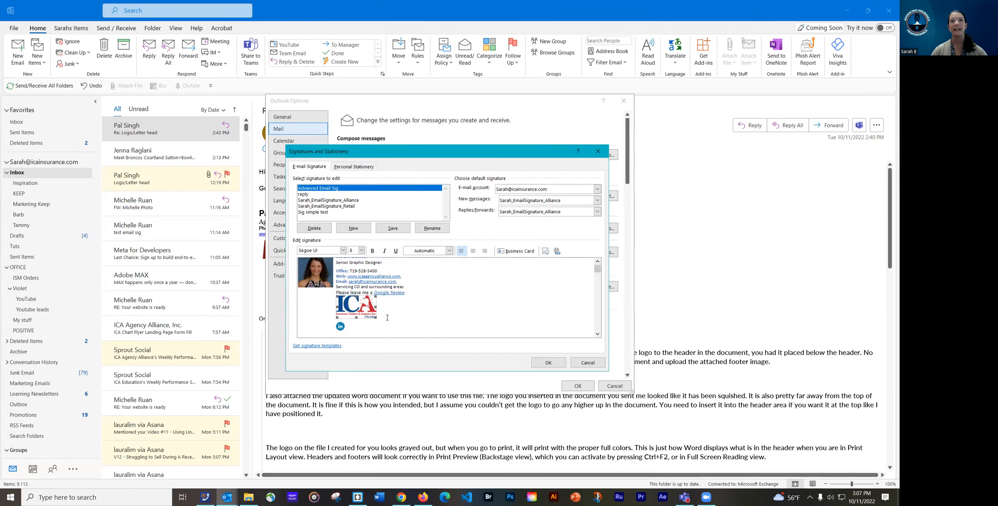
click(414, 292)
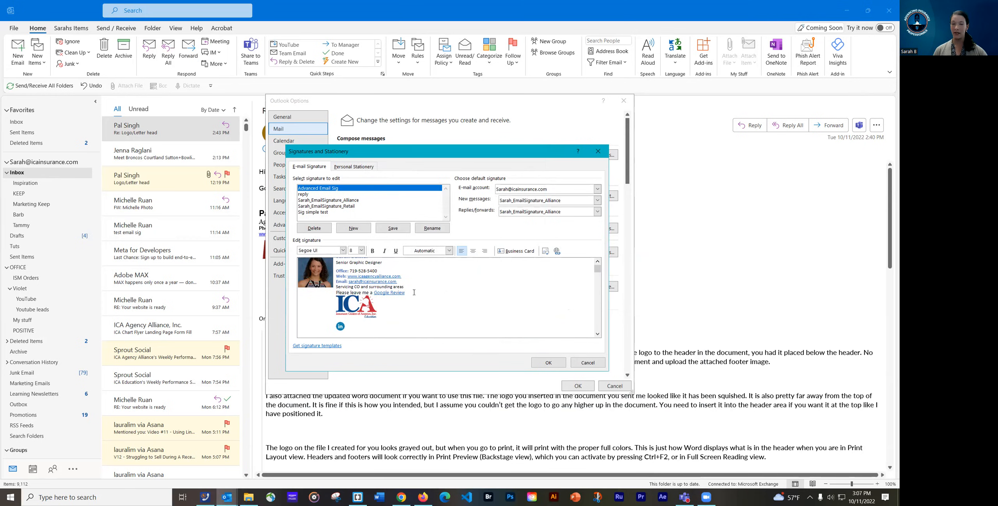
key(Return)
drag(340, 333, 335, 331)
click(335, 332)
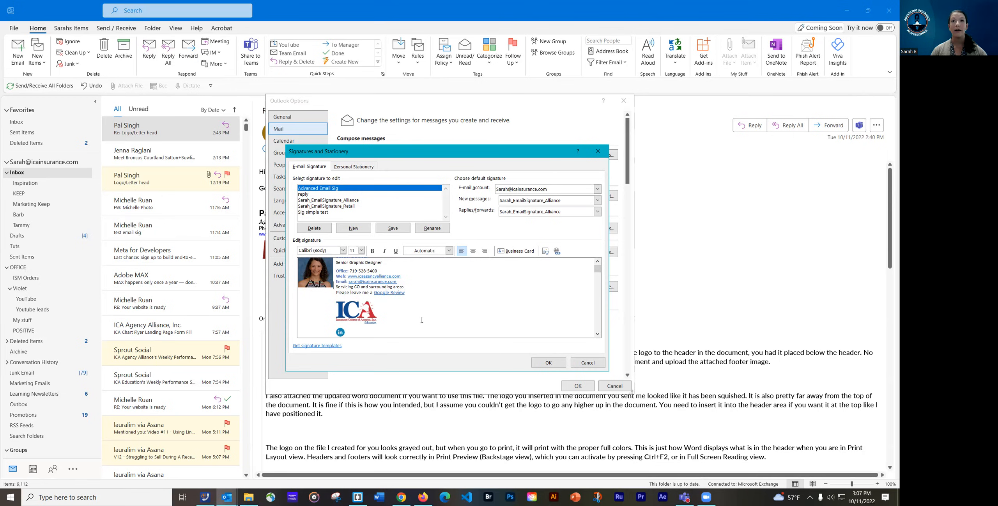
click(597, 261)
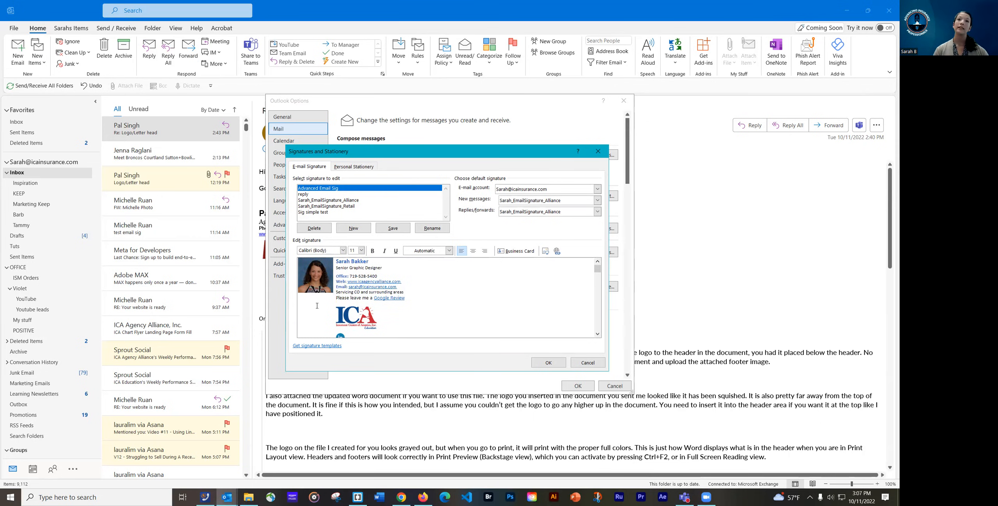
Delete the LinkedIn icon sitting beneath the ICA logo
click(359, 316)
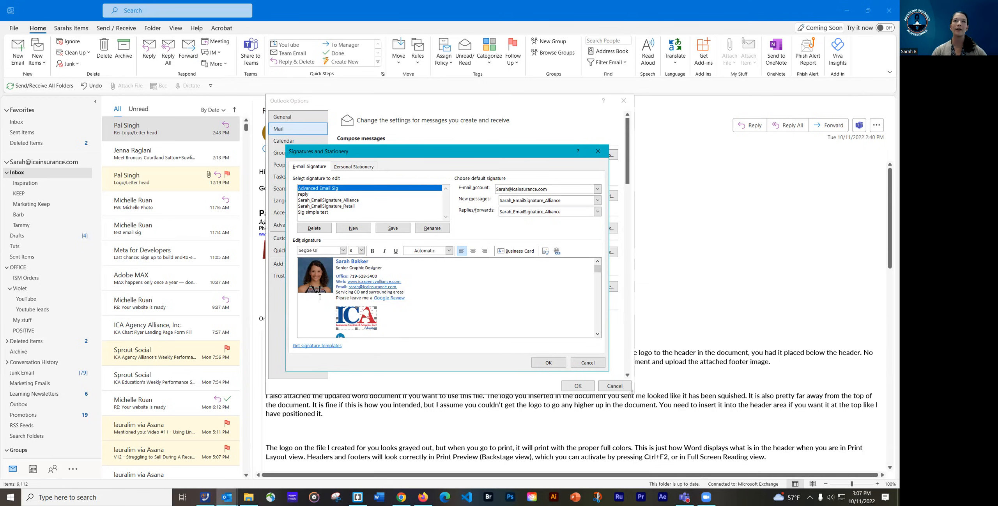
click(401, 335)
click(340, 319)
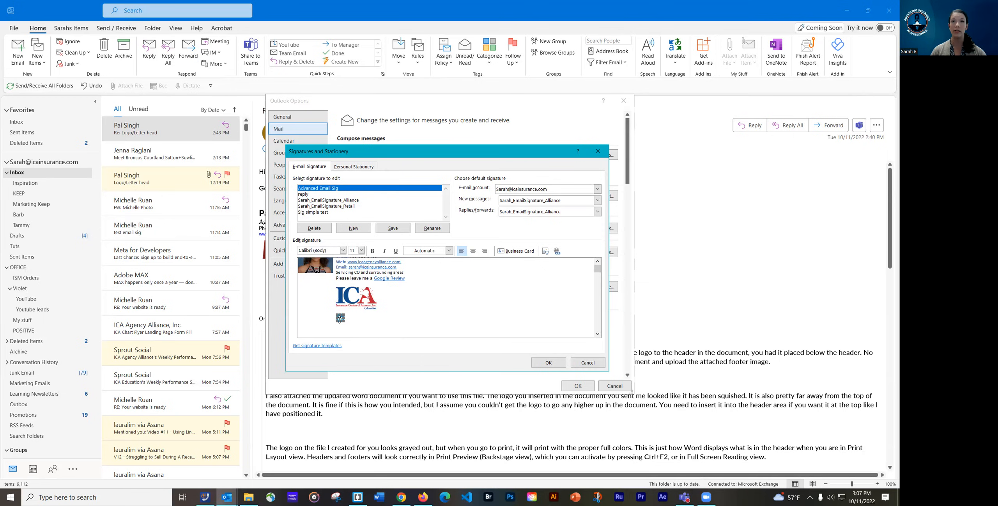
click(350, 318)
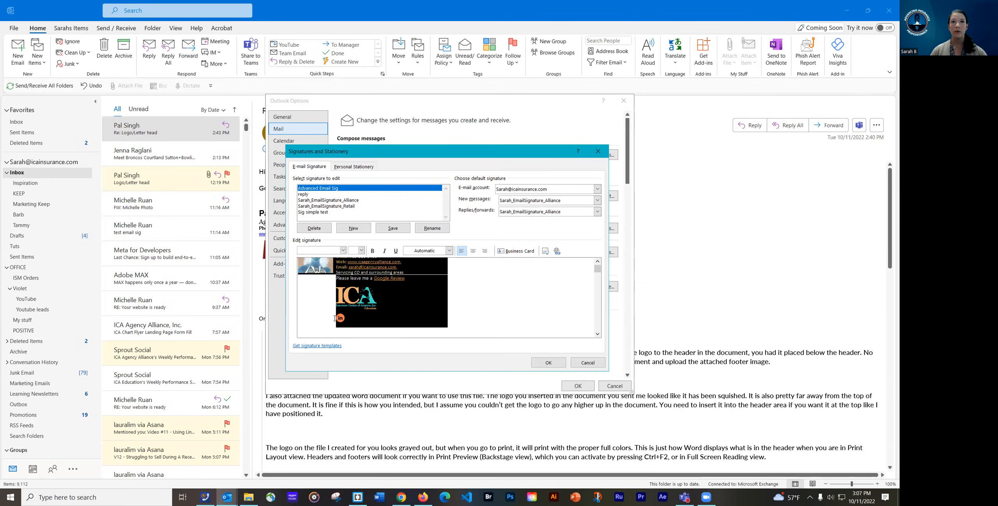
click(340, 316)
key(Delete)
click(340, 328)
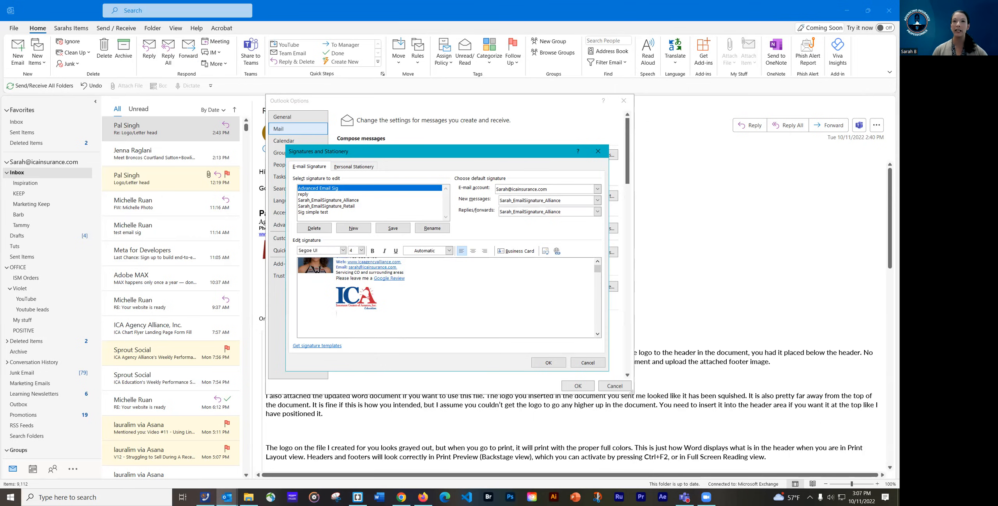
click(392, 296)
click(301, 280)
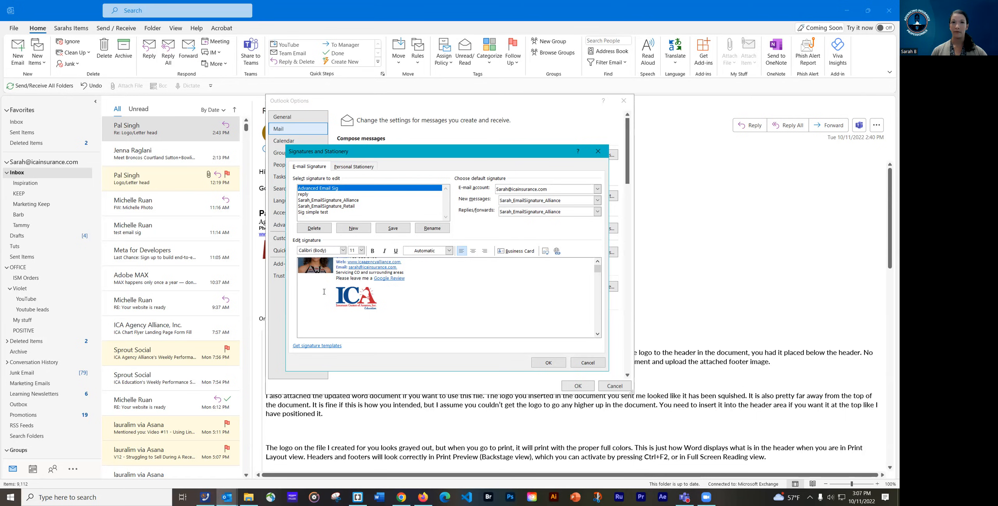
scroll(322, 291, up, 1)
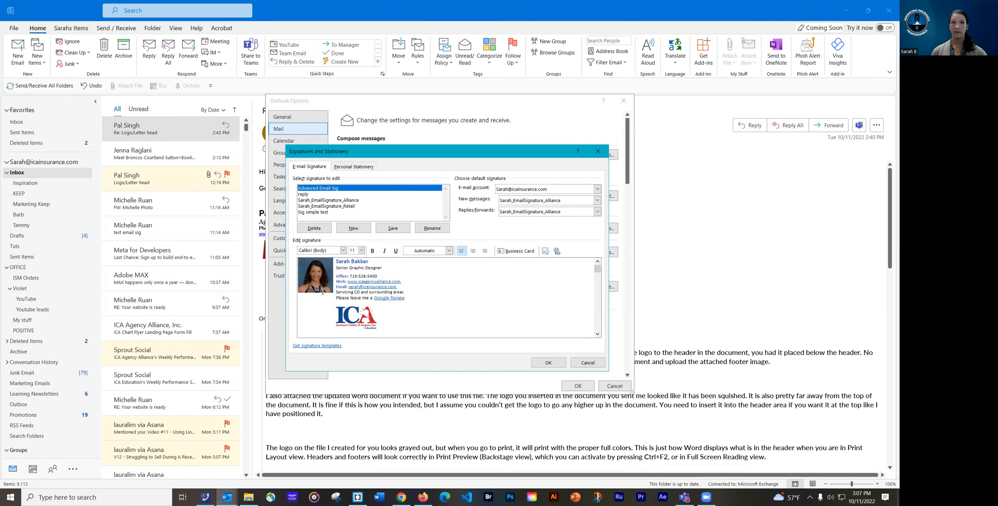
Undo the stray LinkedIn icon that landed above the headshot photo
scroll(322, 292, down, 1)
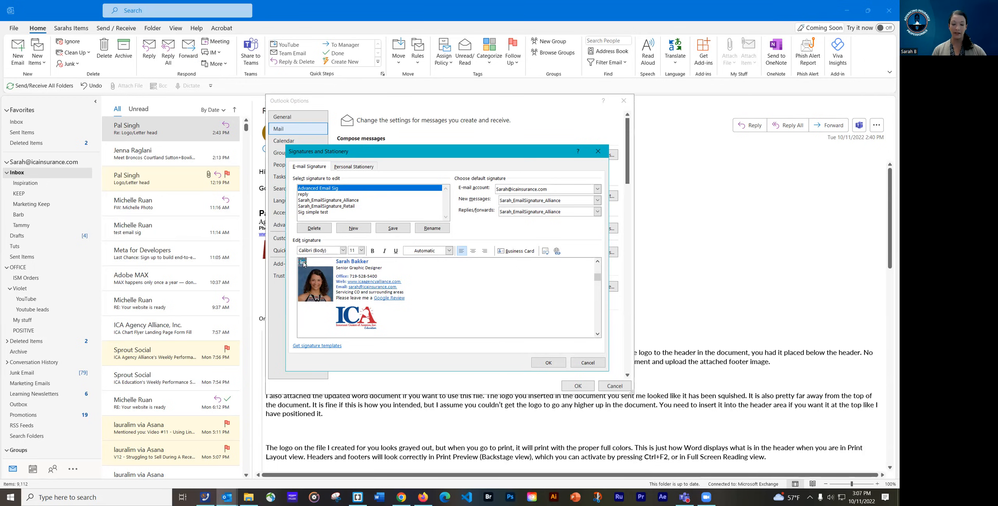
scroll(304, 279, up, 1)
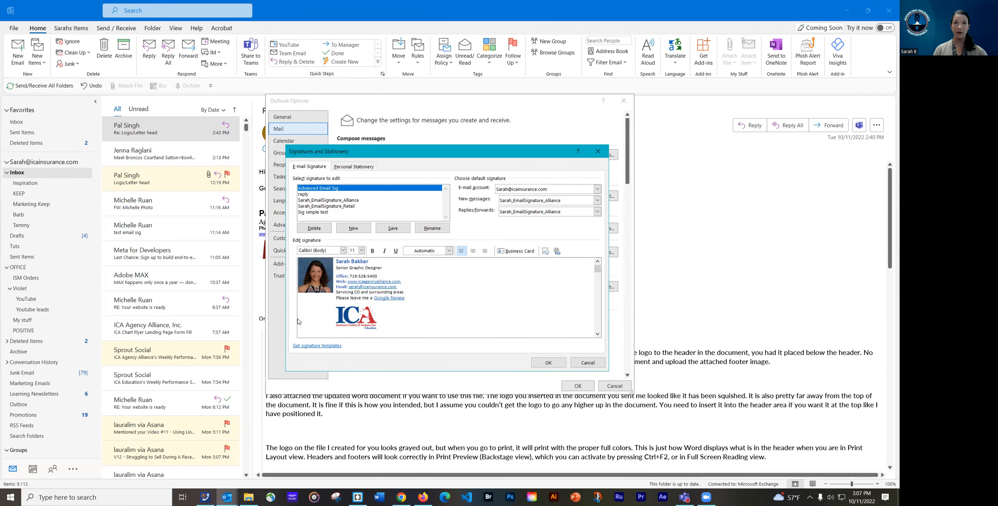
scroll(299, 285, down, 1)
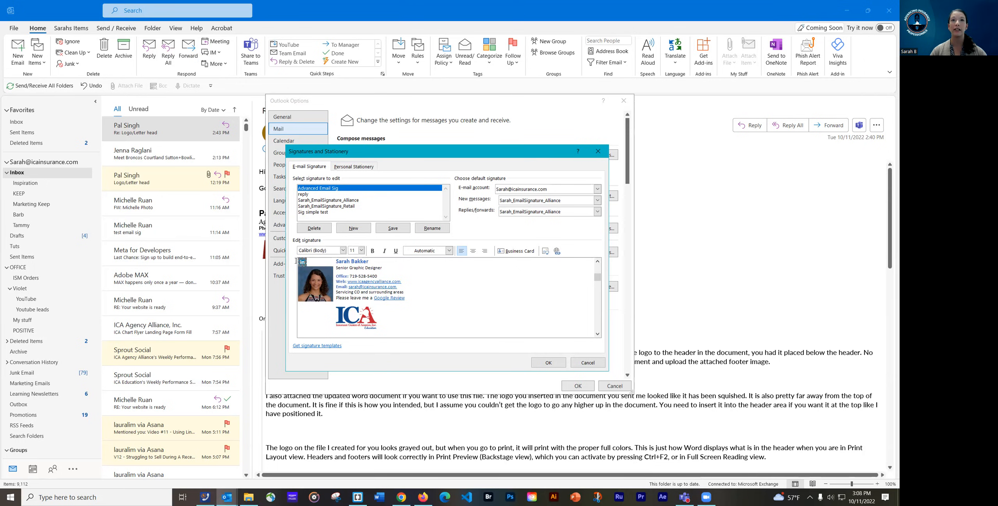
key(ctrl+z)
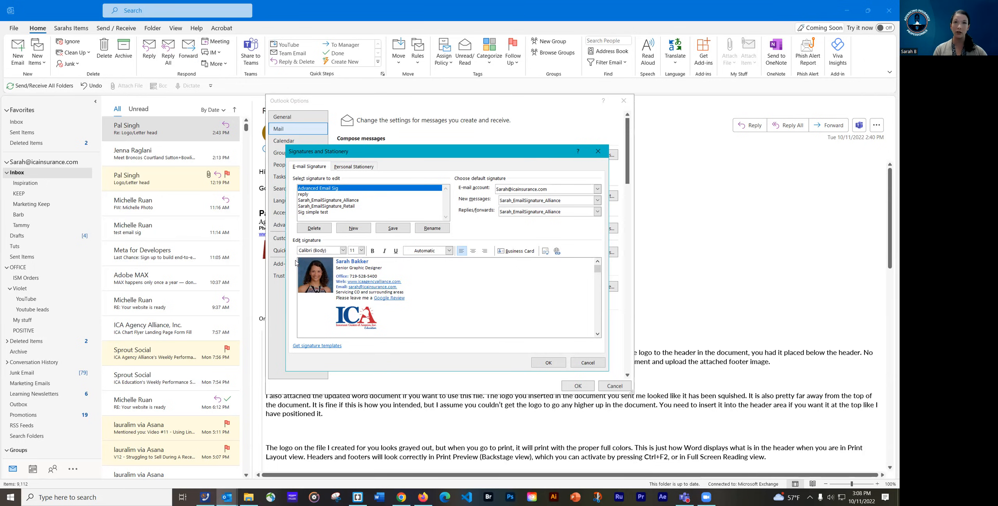
click(386, 268)
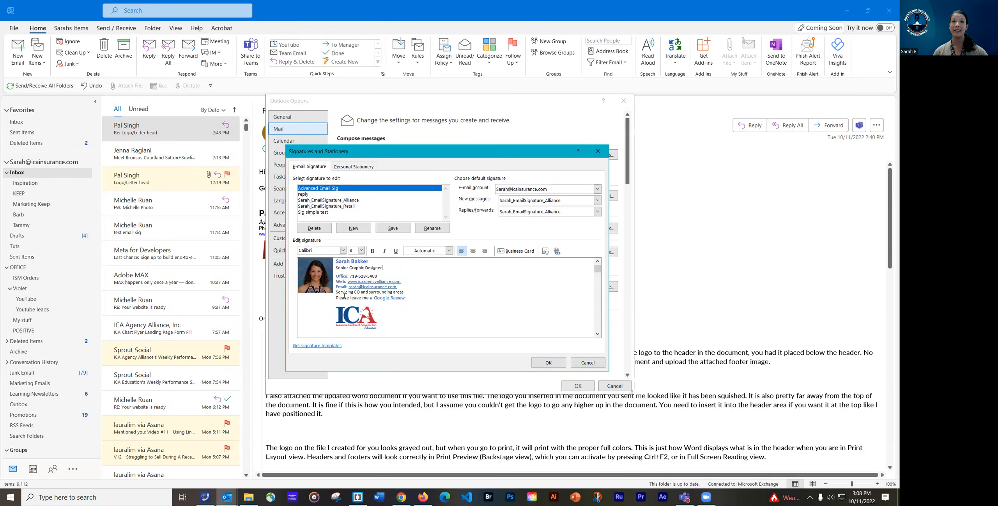
click(311, 275)
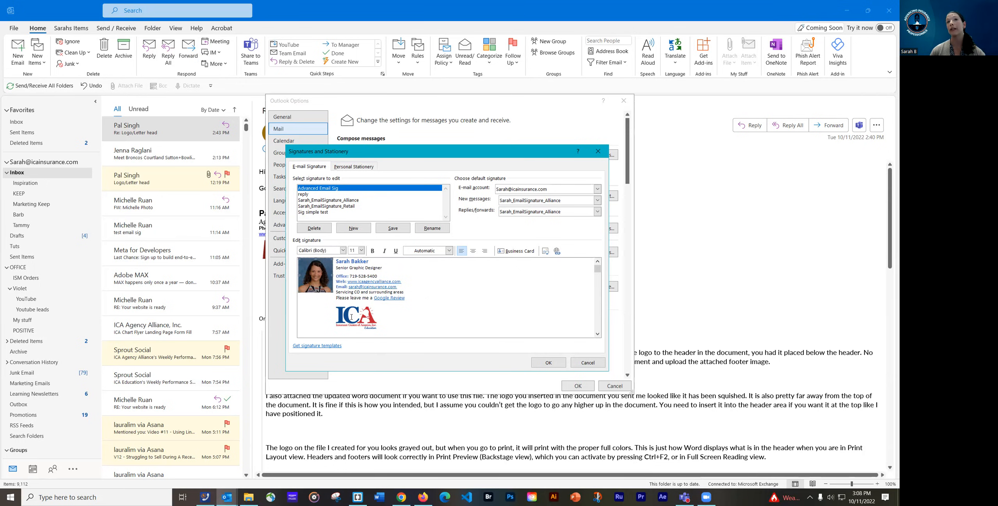
click(386, 268)
Try pasting the LinkedIn icon on a new line under the job title, then delete it
key(Return)
key(ctrl+v)
click(390, 269)
key(Return)
click(341, 280)
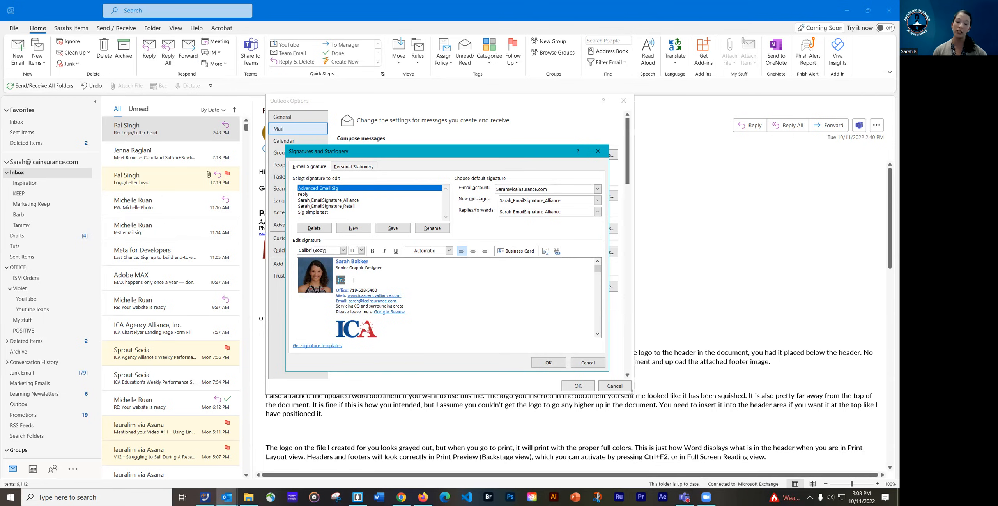
key(Delete)
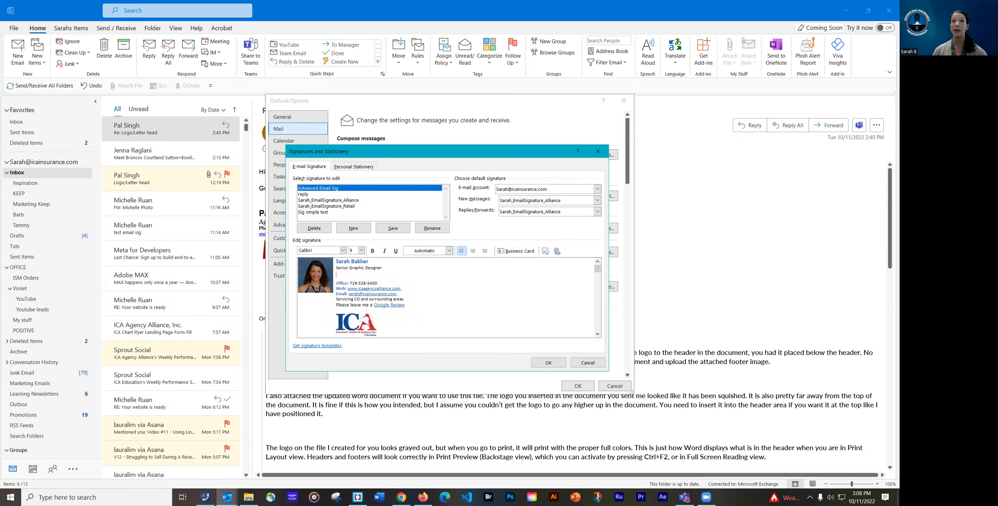
Paste the LinkedIn icon at the signature's end beside the ICA logo and delete the empty line below the title
click(414, 305)
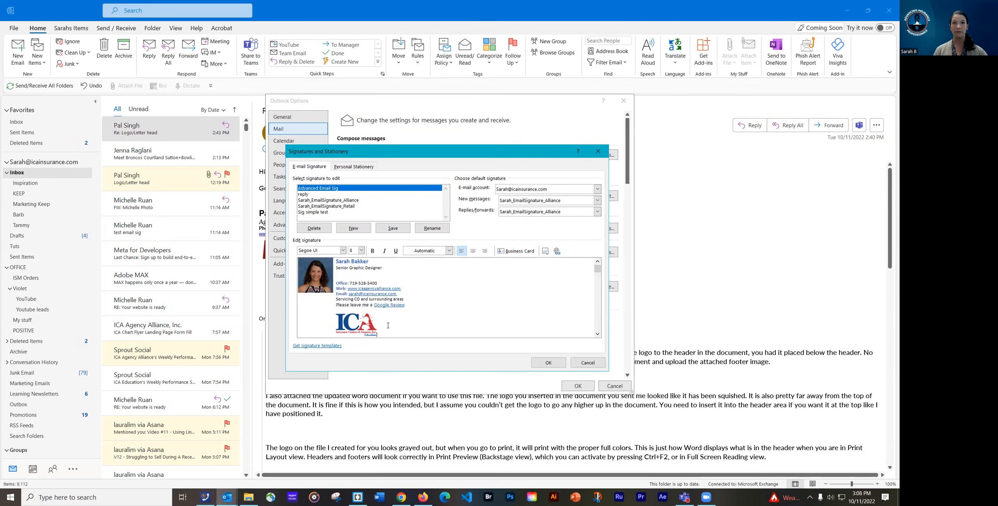
key(ctrl+v)
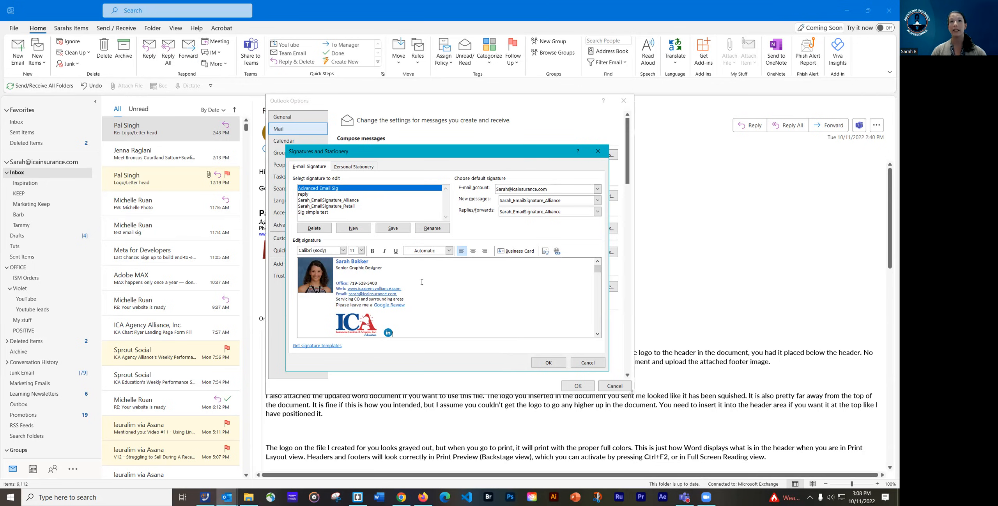
click(388, 275)
key(BackSpace)
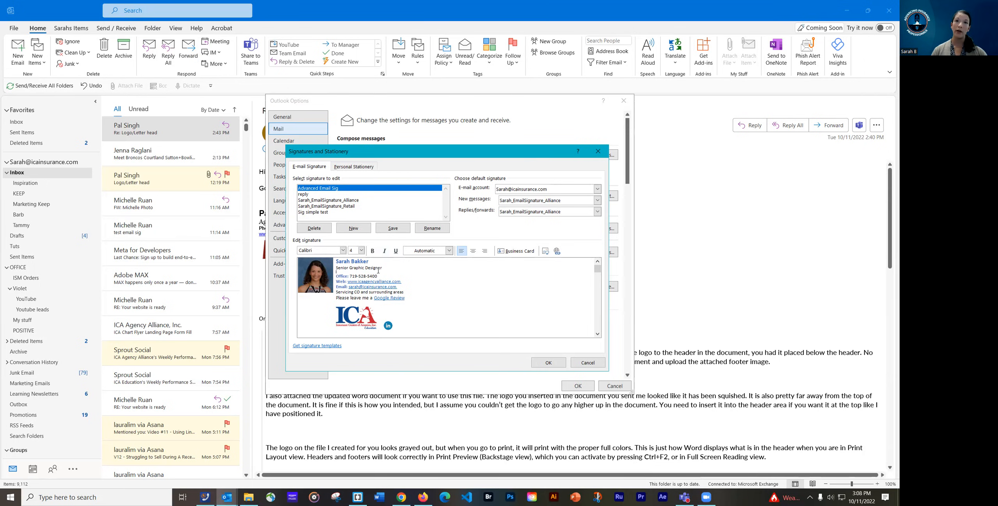
drag(372, 262, 337, 262)
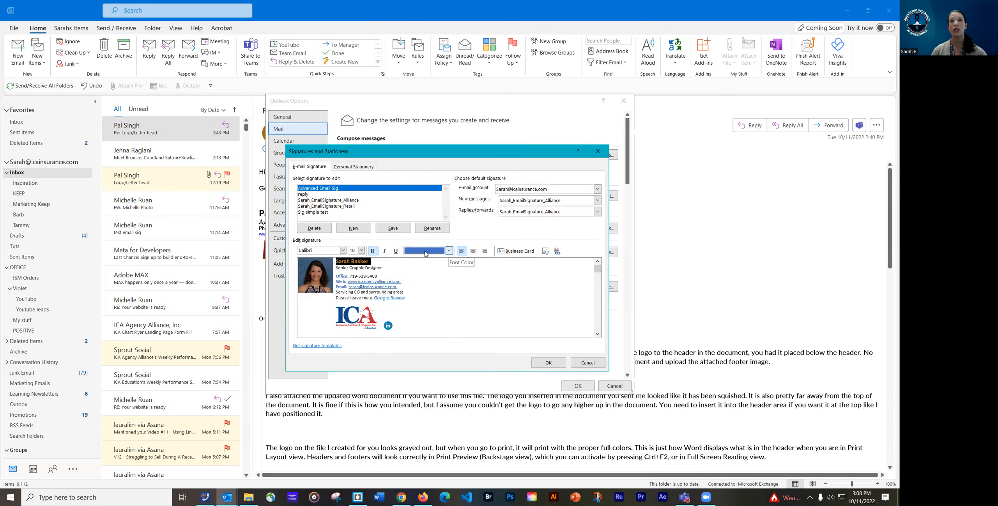
Make the name at the top of the signature Dark Red
click(448, 251)
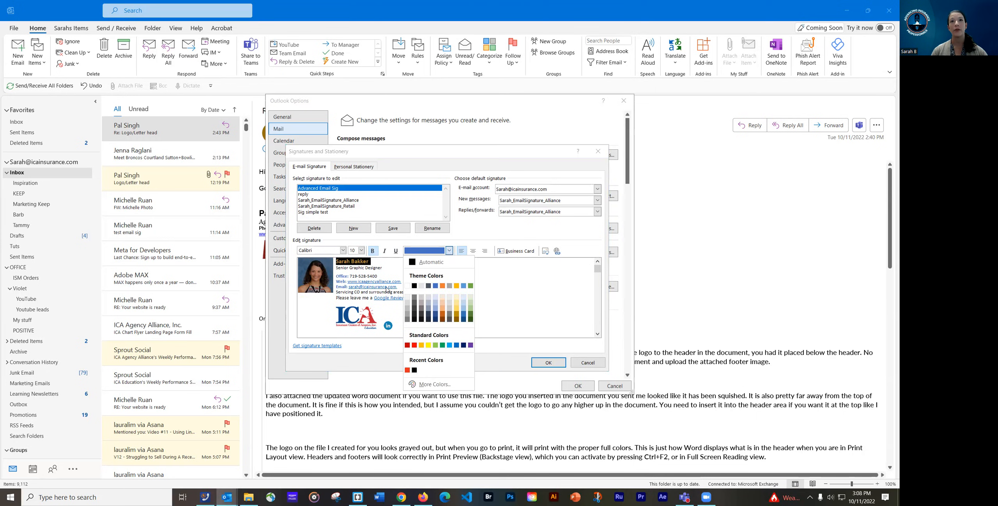
click(406, 345)
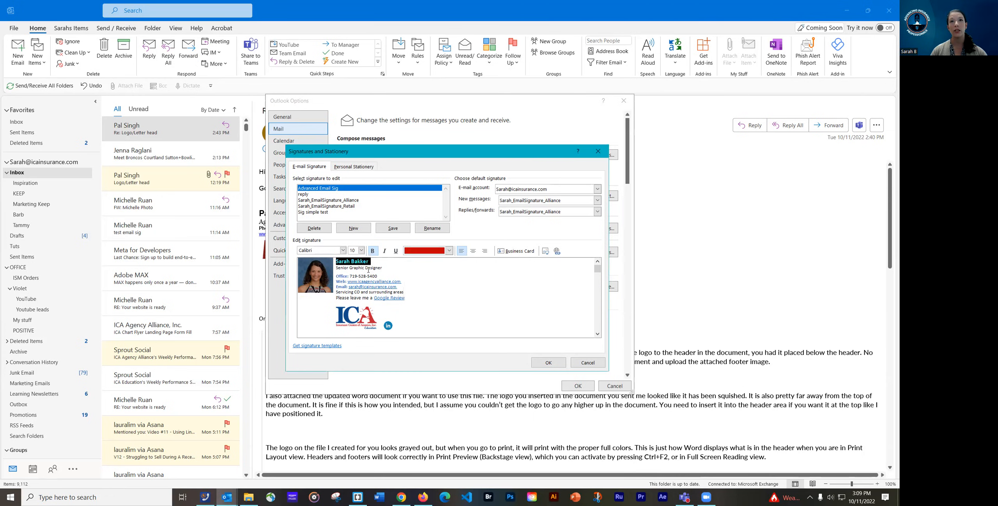
click(349, 276)
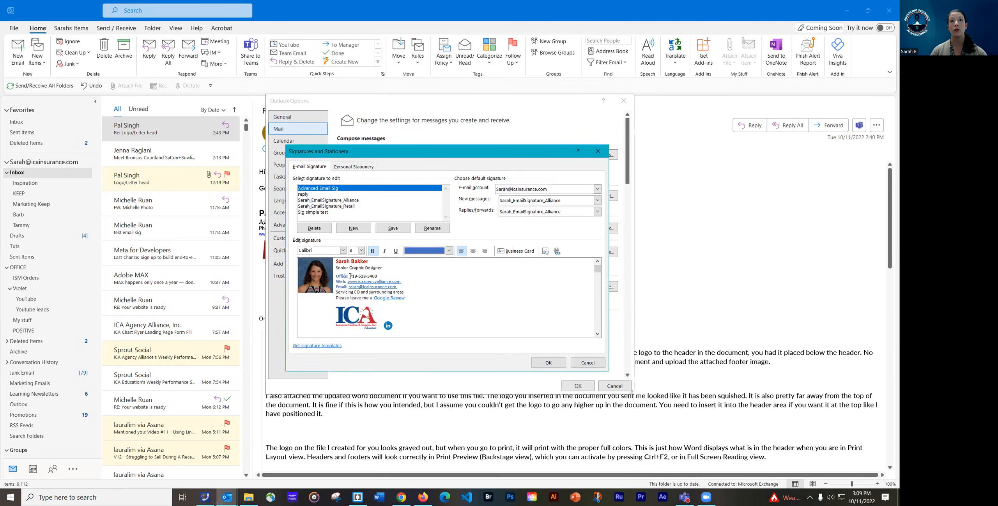
Give the 'Office' label a custom blue font colour, #2C56DC (RGB 44, 86, 220)
key(ctrl+a)
click(349, 276)
drag(348, 276, 336, 276)
click(349, 276)
click(449, 250)
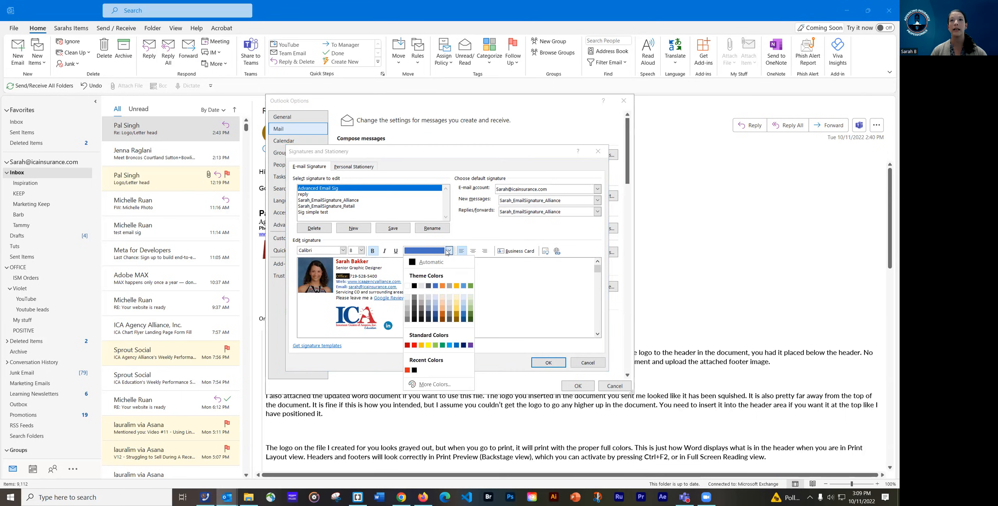
click(429, 391)
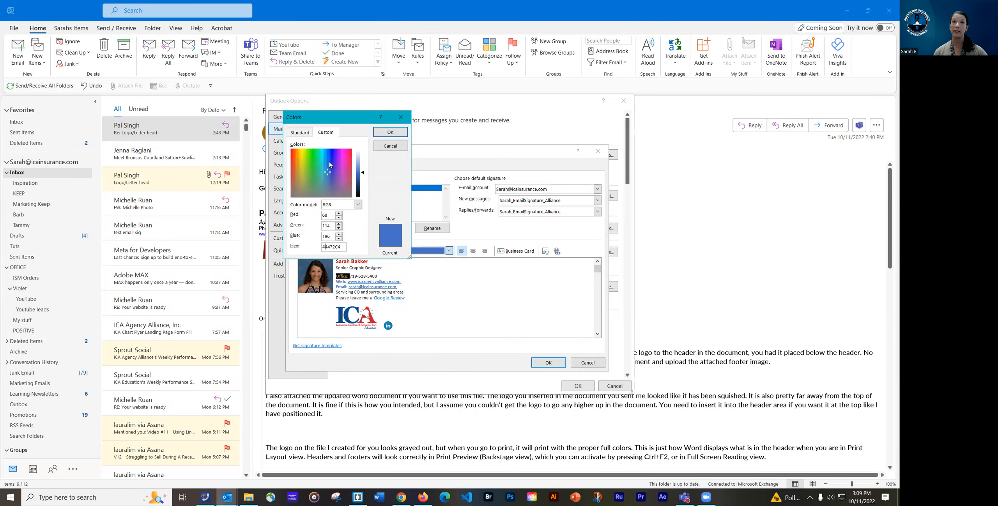
click(330, 174)
mouse_move(330, 174)
mouse_down()
mouse_move(335, 159)
mouse_move(329, 165)
mouse_up()
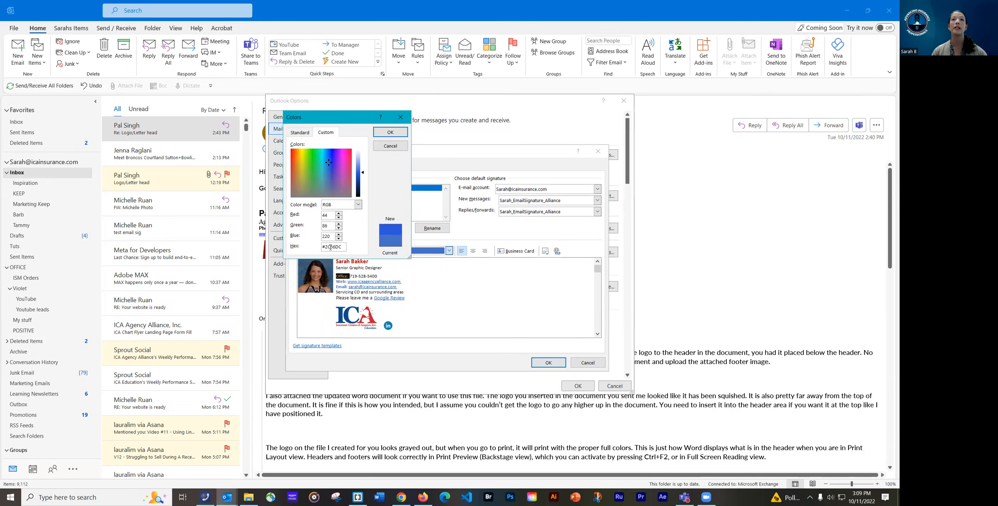
click(390, 132)
click(339, 282)
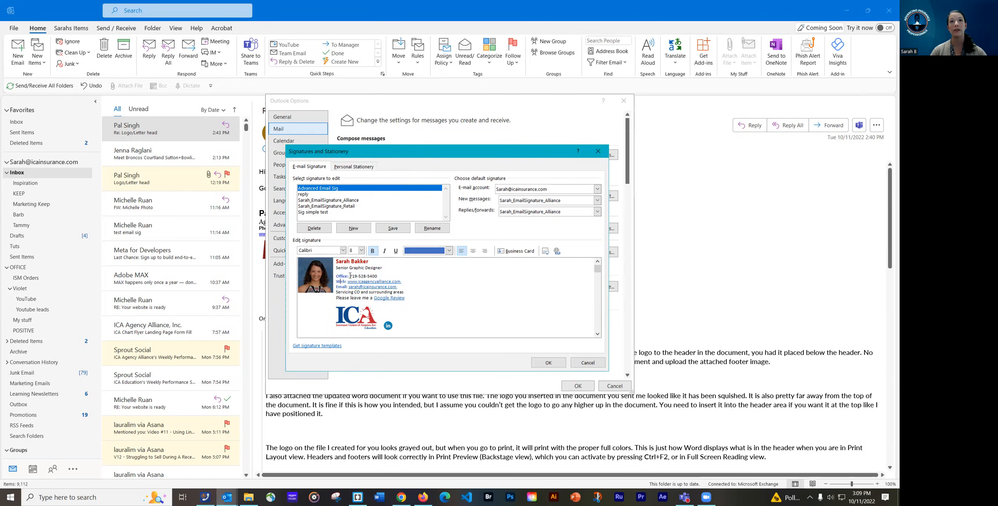
Recolour the 'Office' label with the dark blue theme swatch
key(ctrl+a)
drag(350, 276, 336, 276)
click(449, 250)
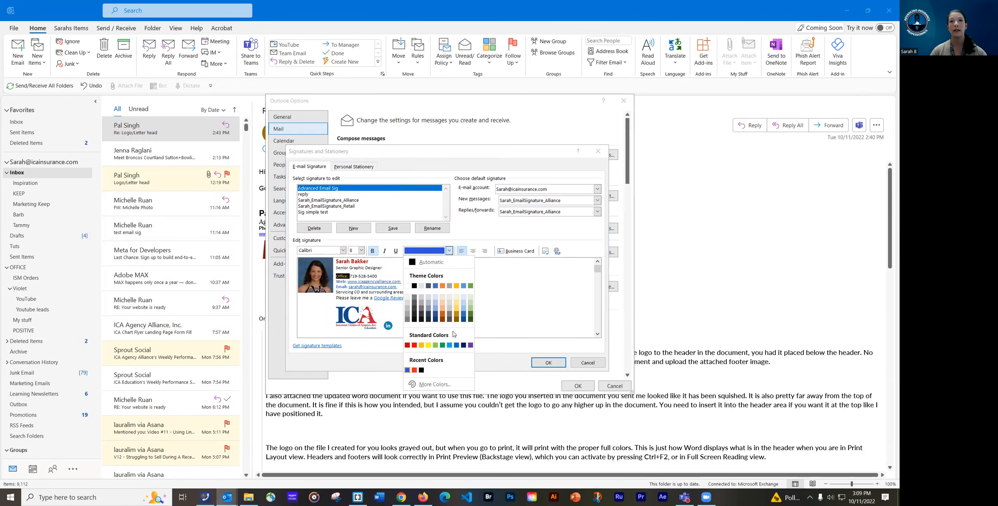
click(435, 315)
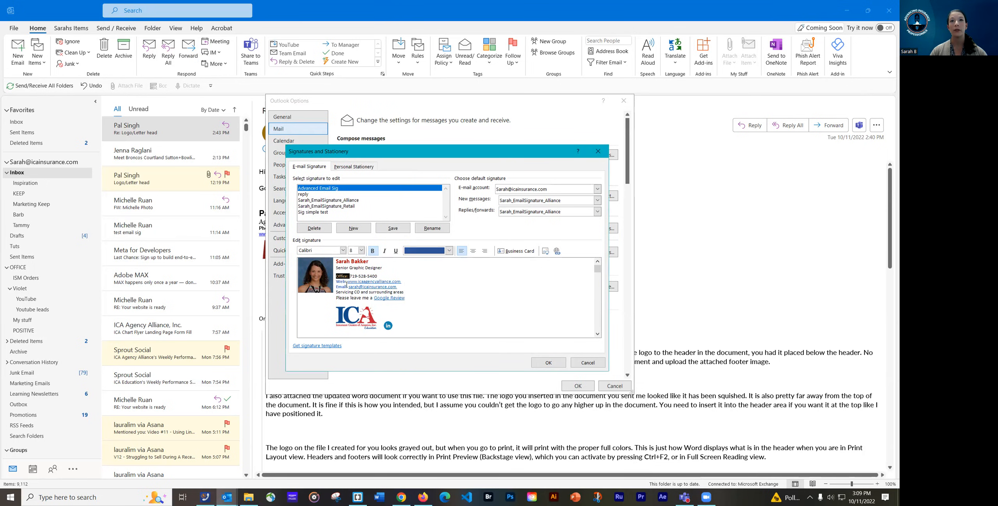
Colour the 'Web' label with the standard Blue swatch after inspecting its custom colour values
drag(347, 281, 338, 281)
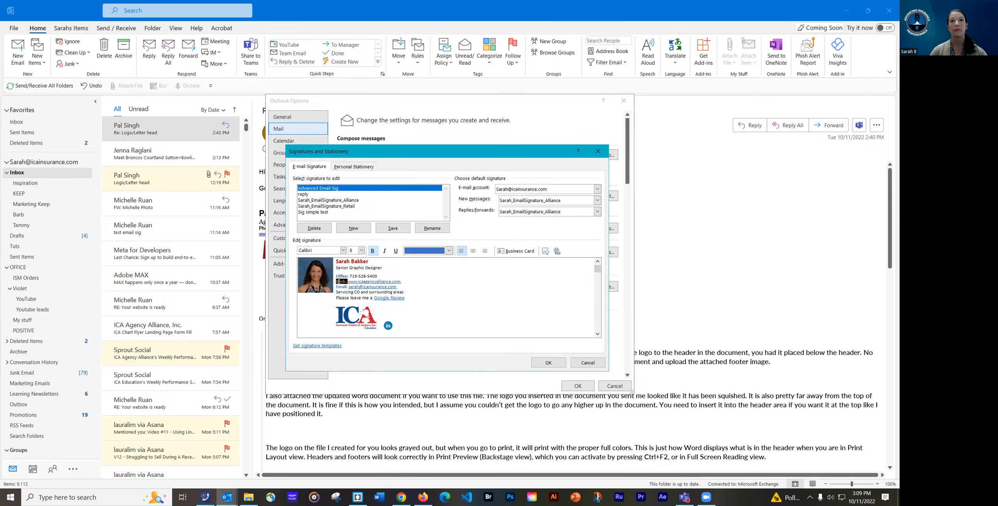
click(449, 251)
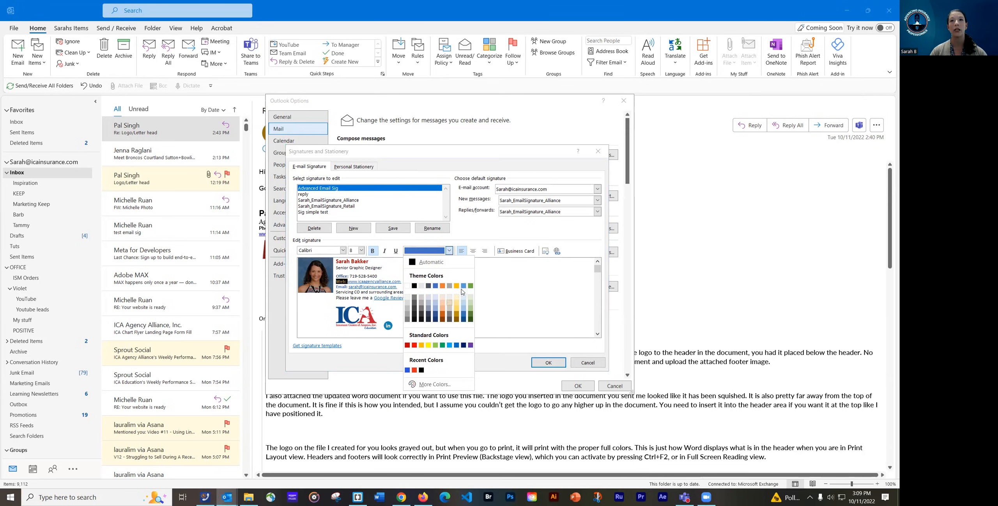
click(443, 383)
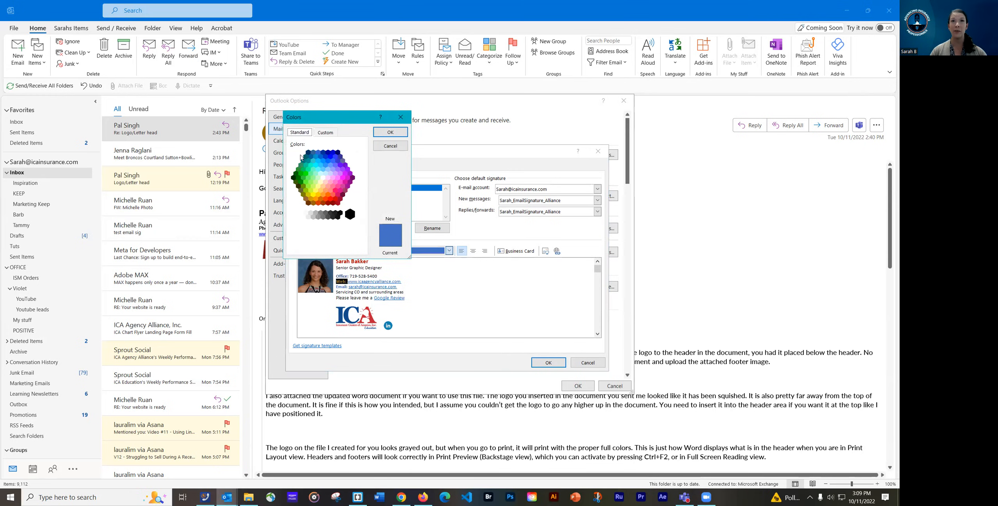
click(325, 132)
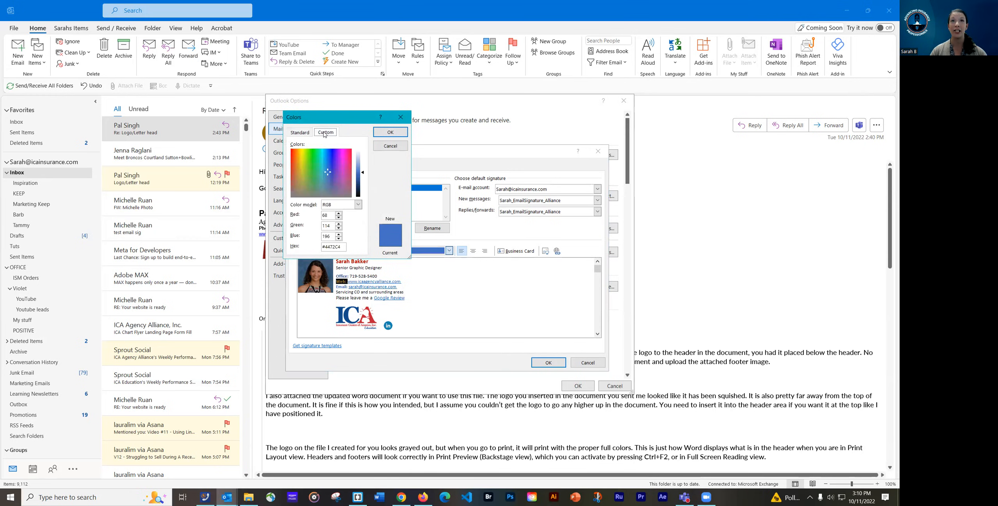
drag(325, 247, 342, 247)
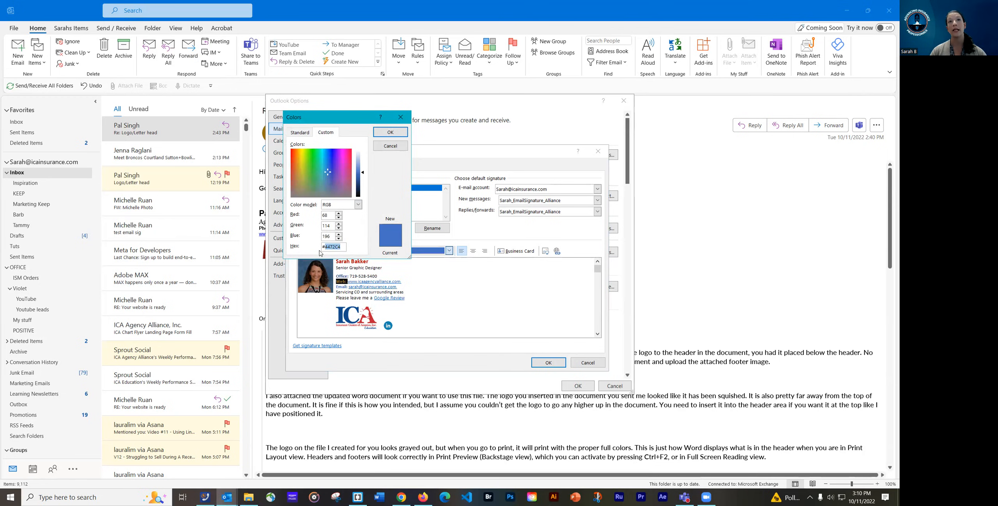
click(389, 146)
click(449, 251)
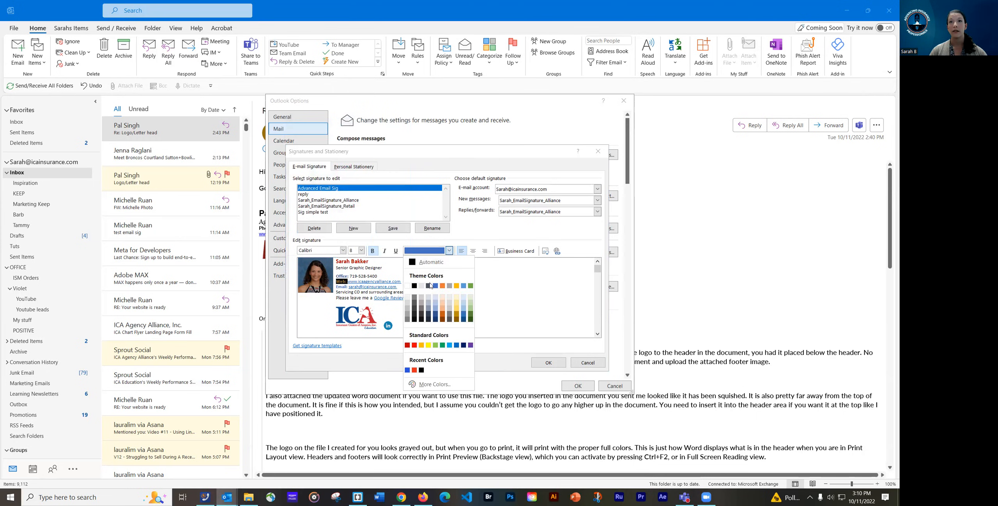
click(457, 345)
click(344, 287)
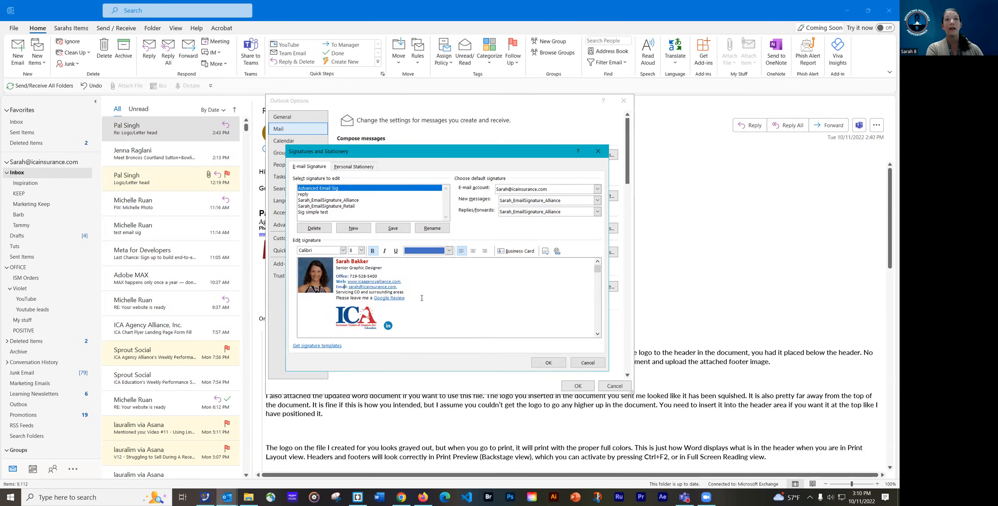
click(335, 261)
Enlarge the name to size 14 and set it in Abril Text Lt
key(ctrl+a)
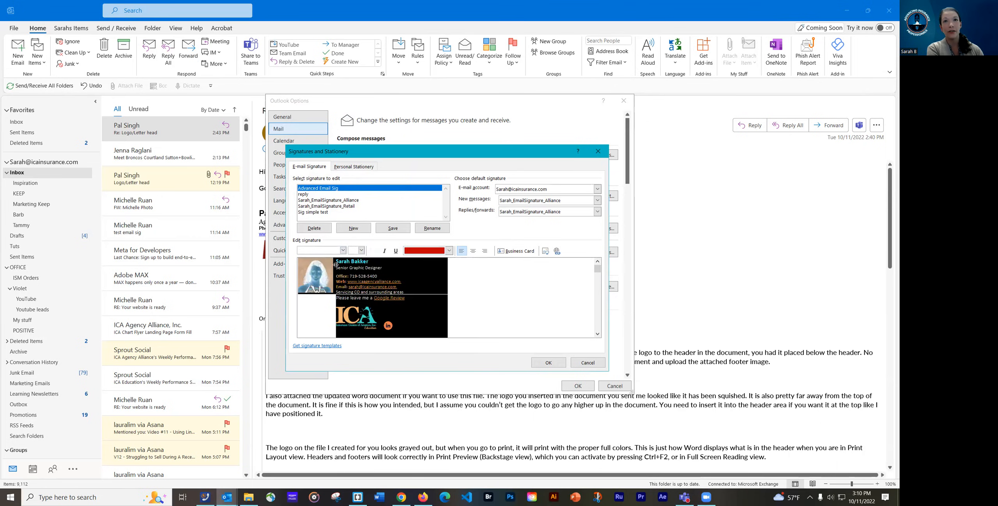
drag(370, 262, 341, 262)
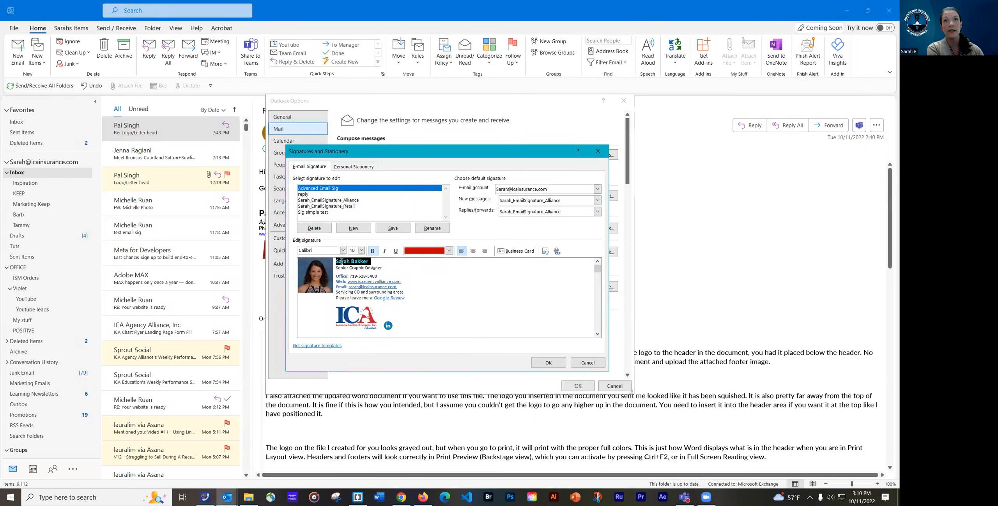
click(361, 251)
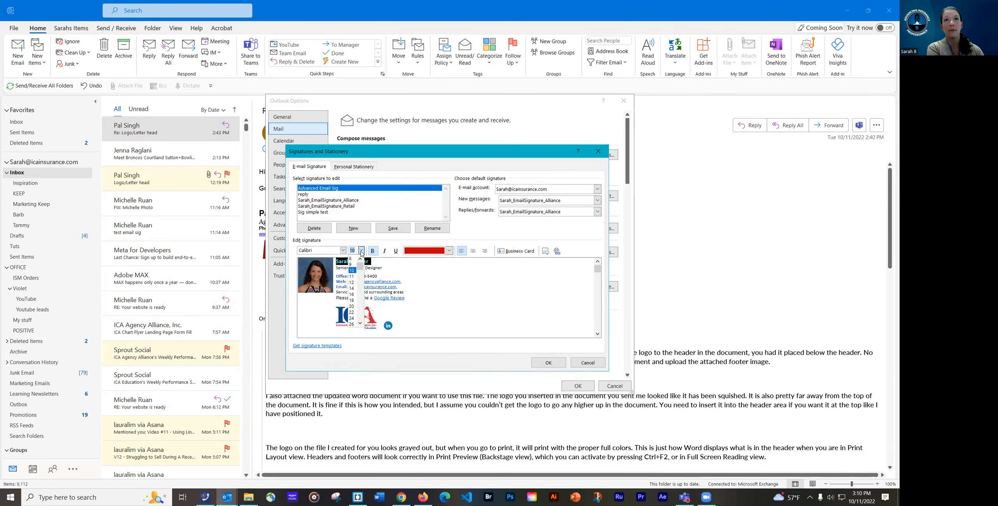
click(352, 288)
click(375, 275)
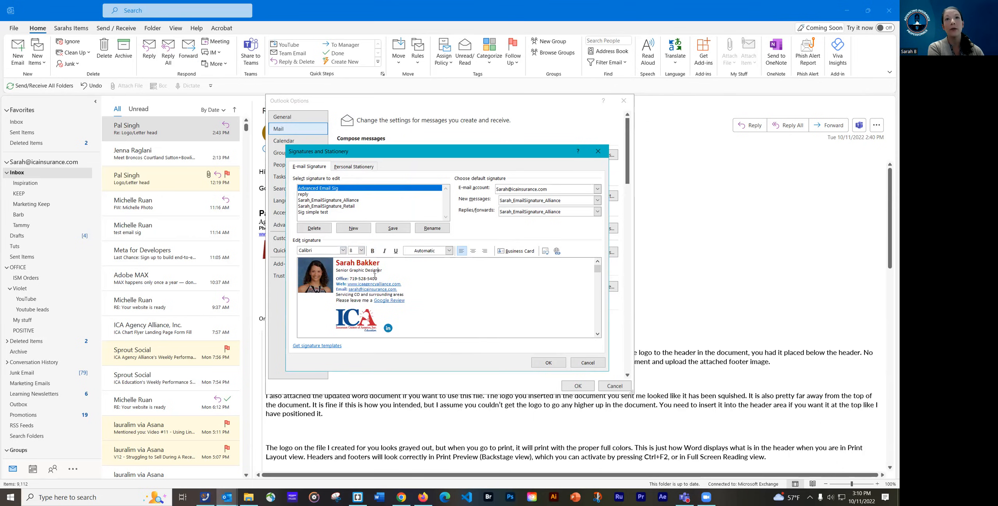
drag(375, 262, 335, 262)
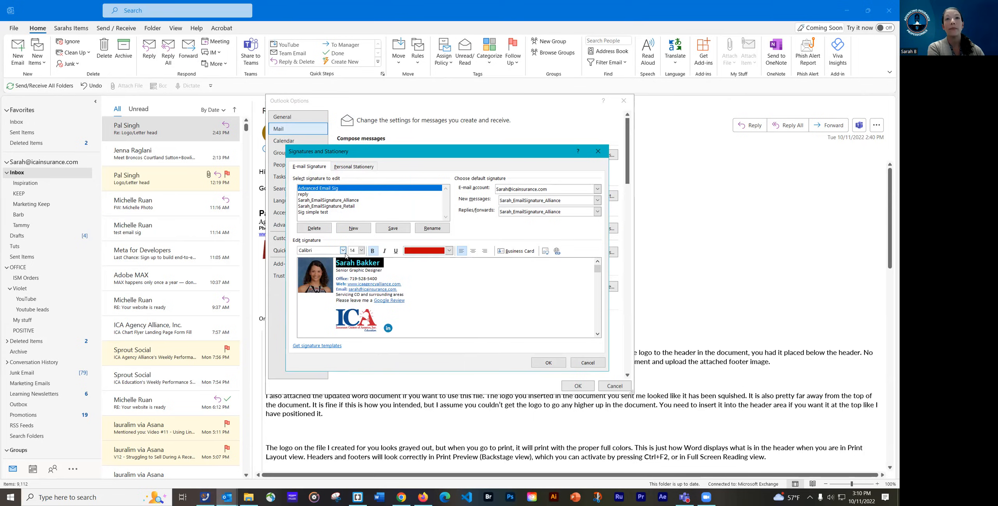
click(343, 250)
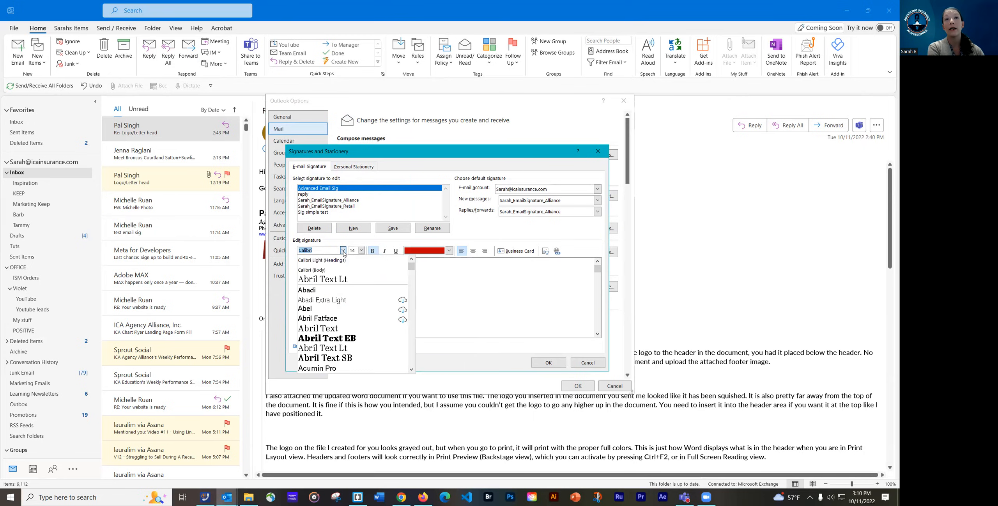
click(327, 279)
click(337, 271)
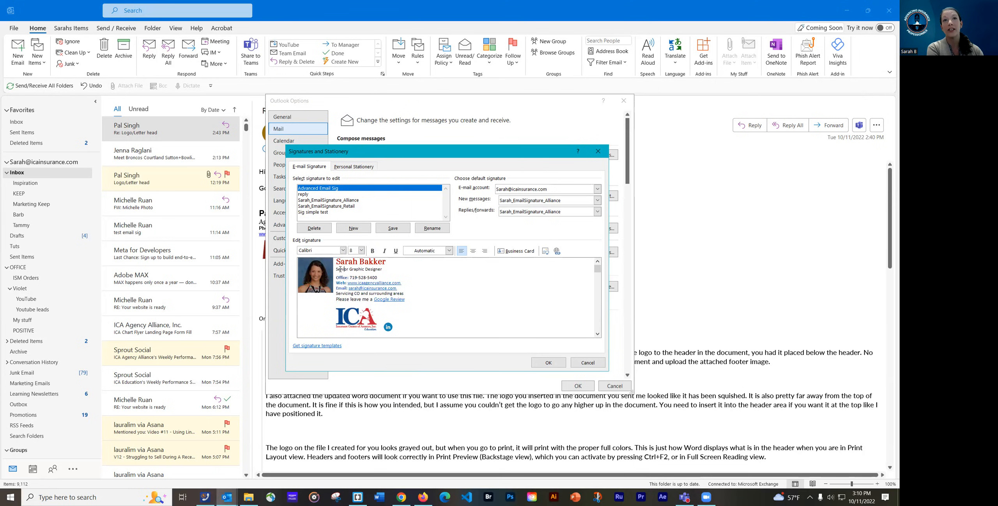
Set the title and contact lines below the name in Abril Text
mouse_move(337, 268)
mouse_down()
mouse_move(402, 287)
mouse_move(405, 299)
mouse_up()
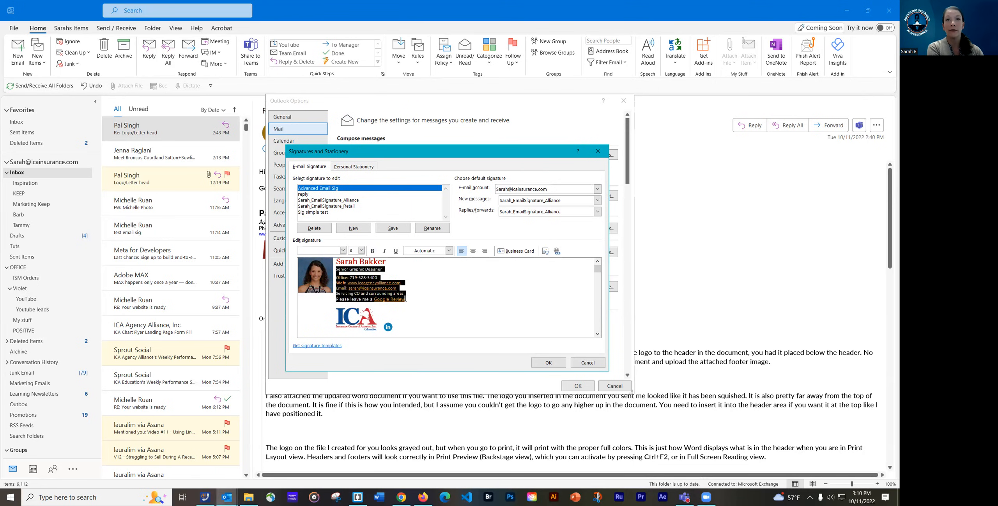
click(343, 250)
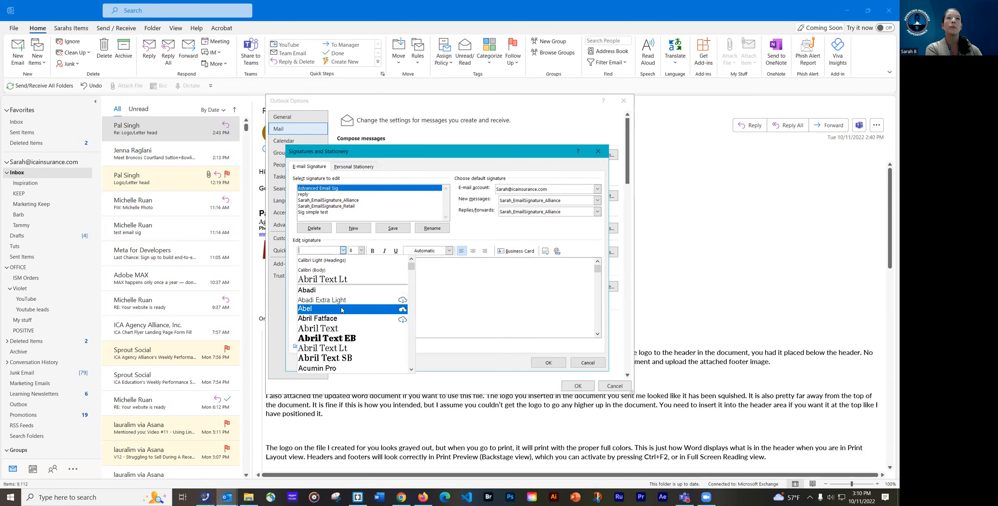
click(332, 328)
click(449, 306)
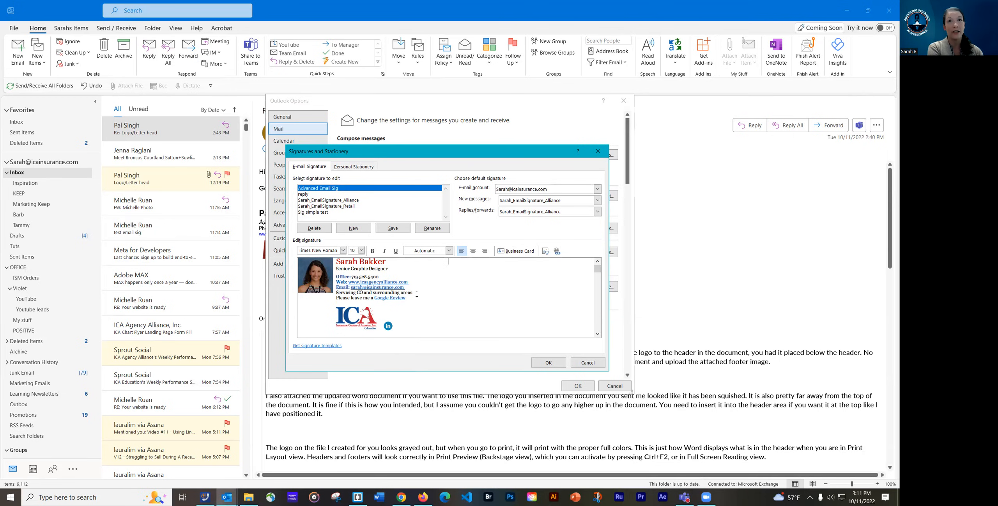
Check the current fonts of the name, job title and Google Review lines
drag(415, 299, 338, 275)
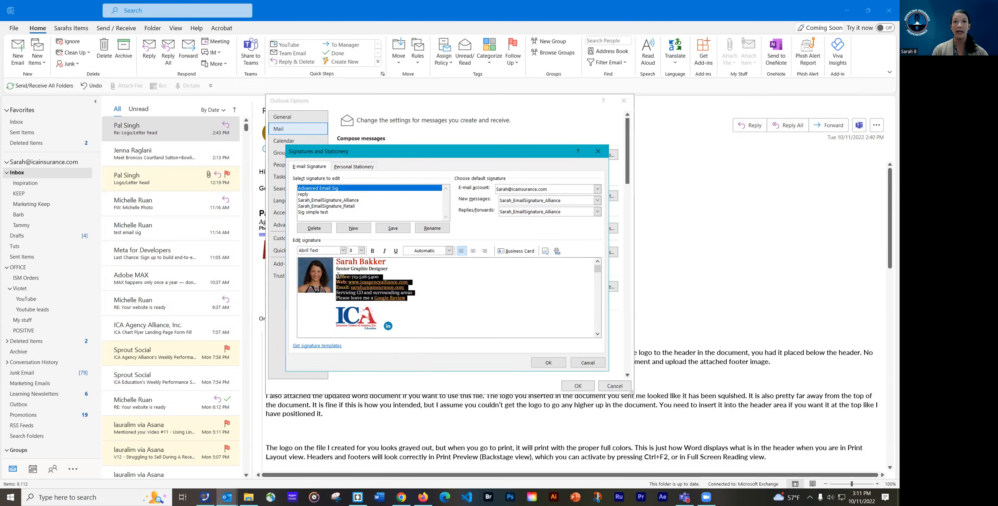
click(343, 250)
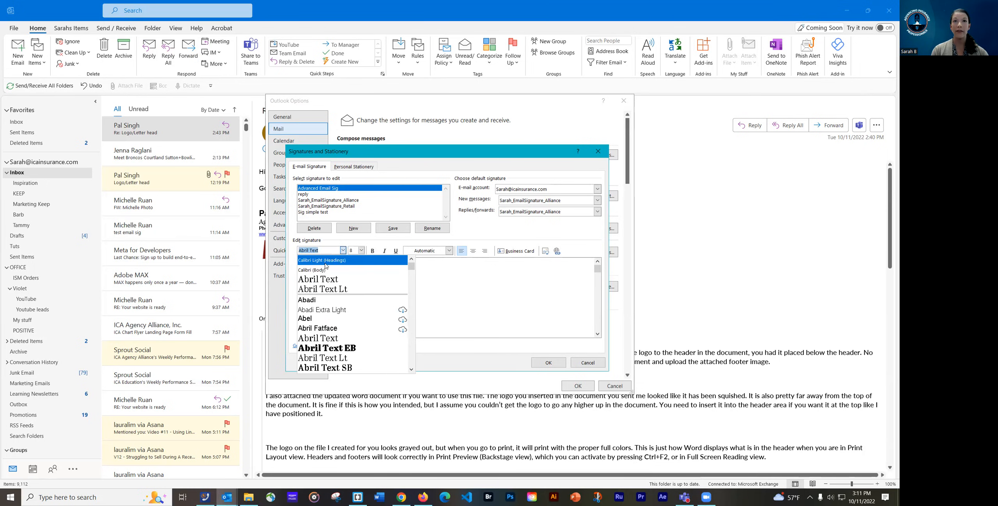
key(Escape)
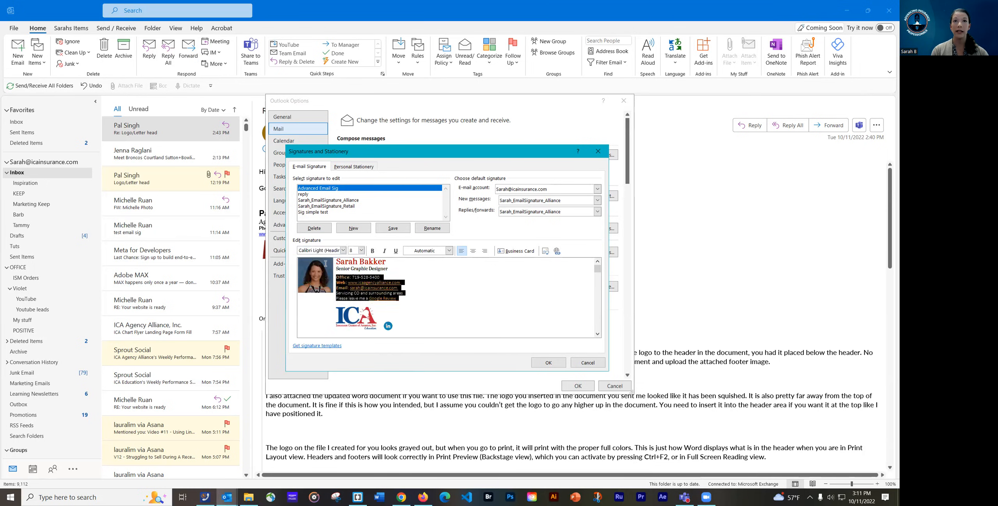
click(376, 266)
click(373, 261)
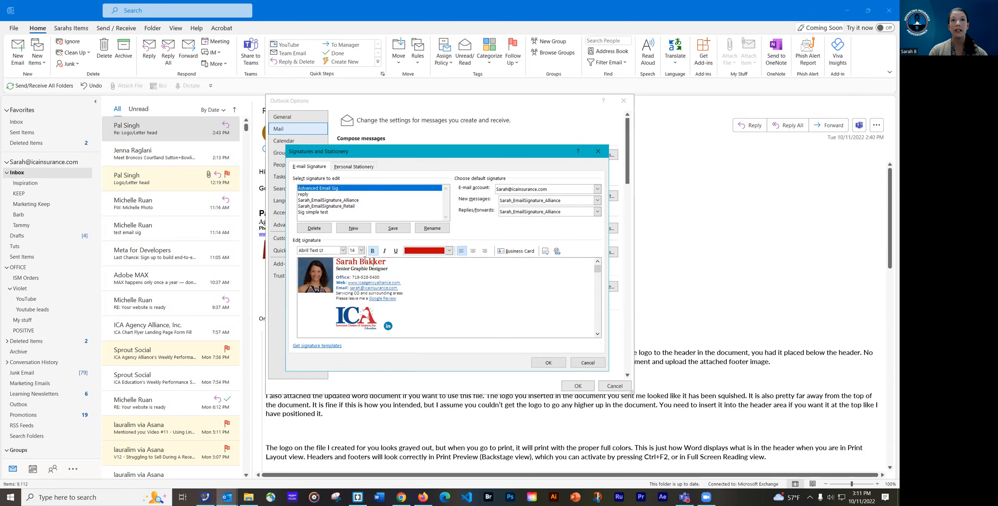
click(361, 269)
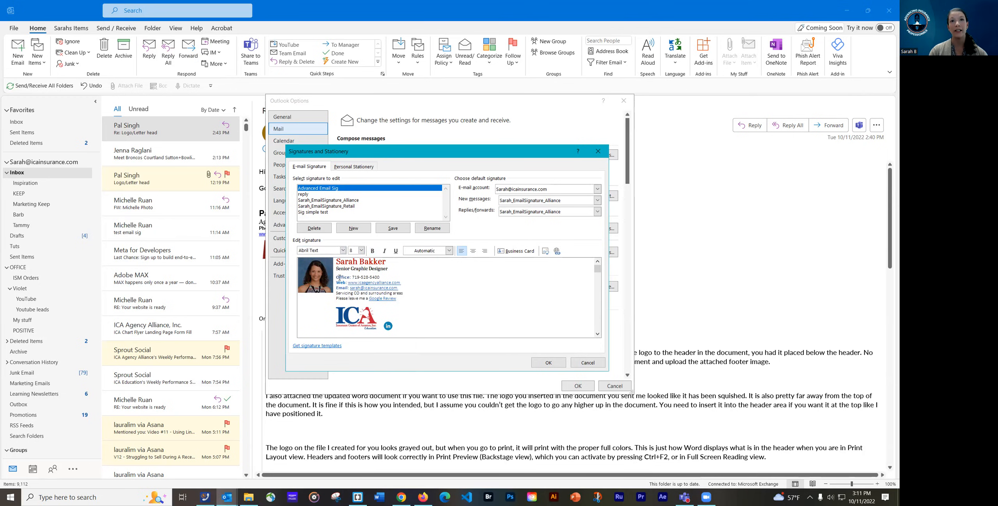
click(412, 299)
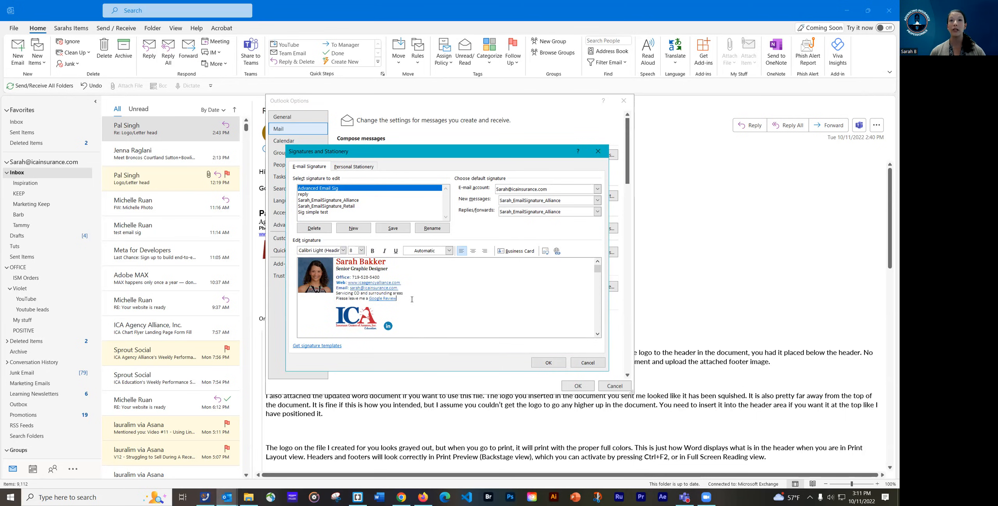
Set the contact lines from Office through Google Review in Calibri (Body)
drag(397, 299, 337, 279)
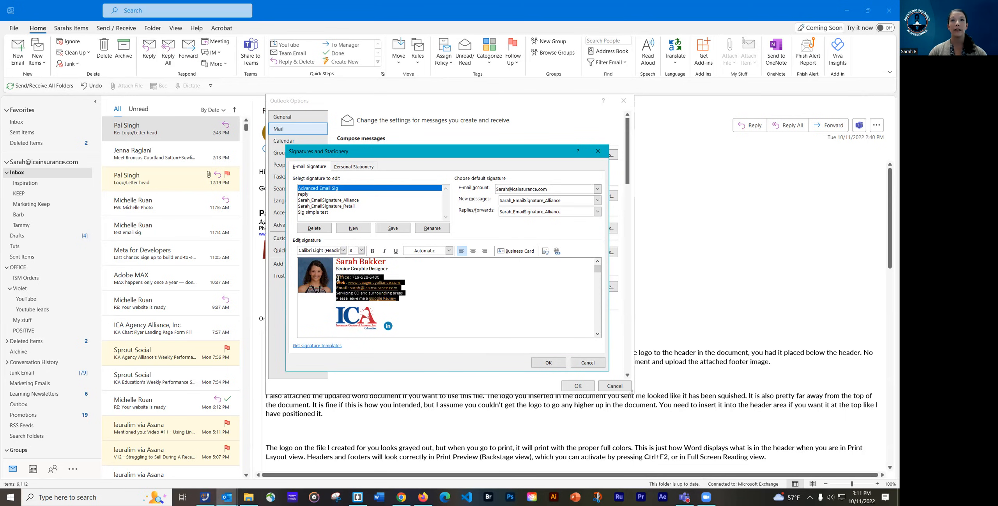
click(343, 251)
click(328, 269)
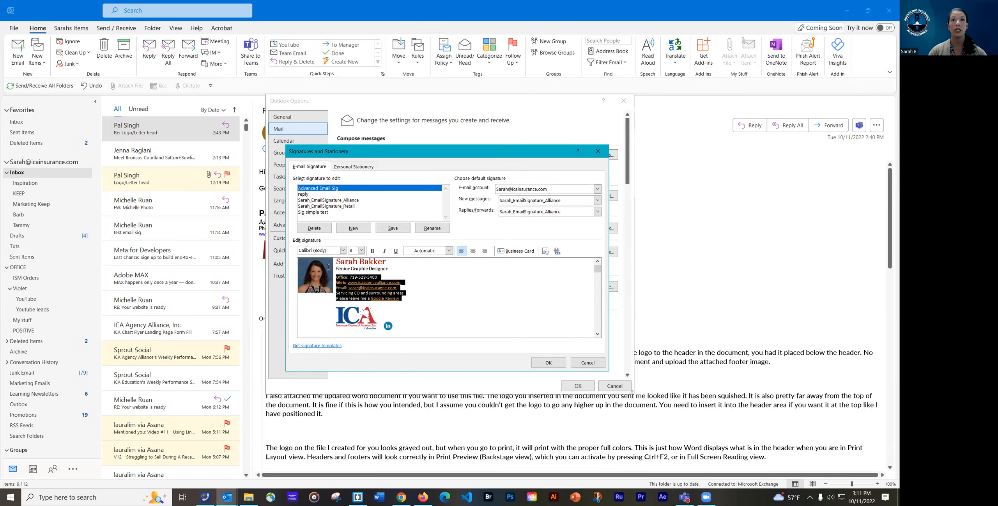
click(453, 306)
mouse_move(404, 299)
mouse_down()
mouse_move(316, 274)
mouse_move(399, 288)
mouse_move(398, 299)
mouse_up()
click(339, 278)
Try size 10 on the selected text, return it to size 8, and save the signature
click(362, 250)
click(358, 270)
click(362, 250)
click(358, 258)
click(413, 269)
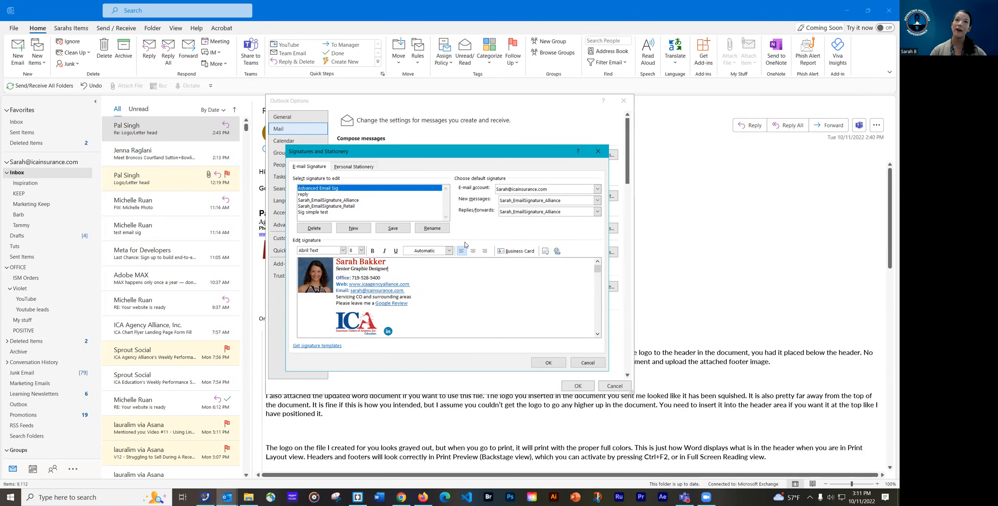
click(432, 296)
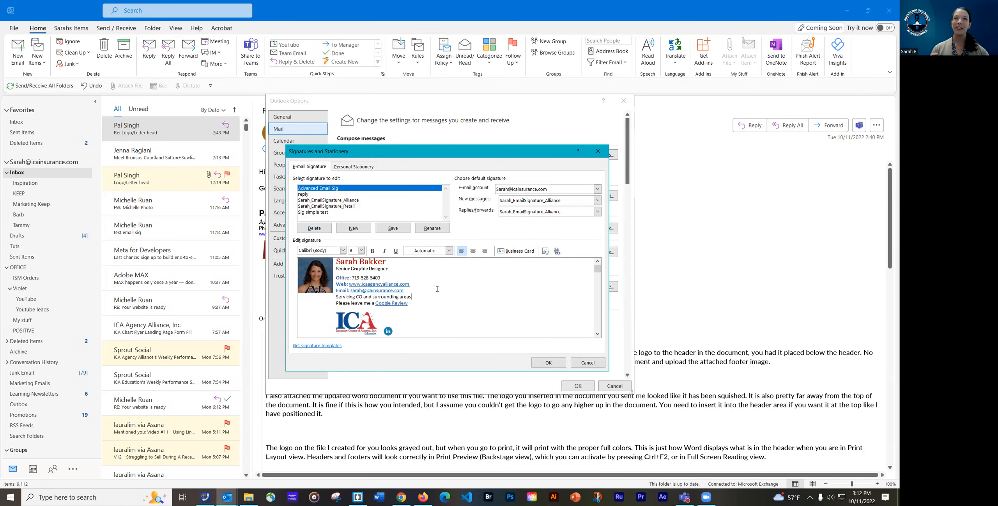
click(397, 232)
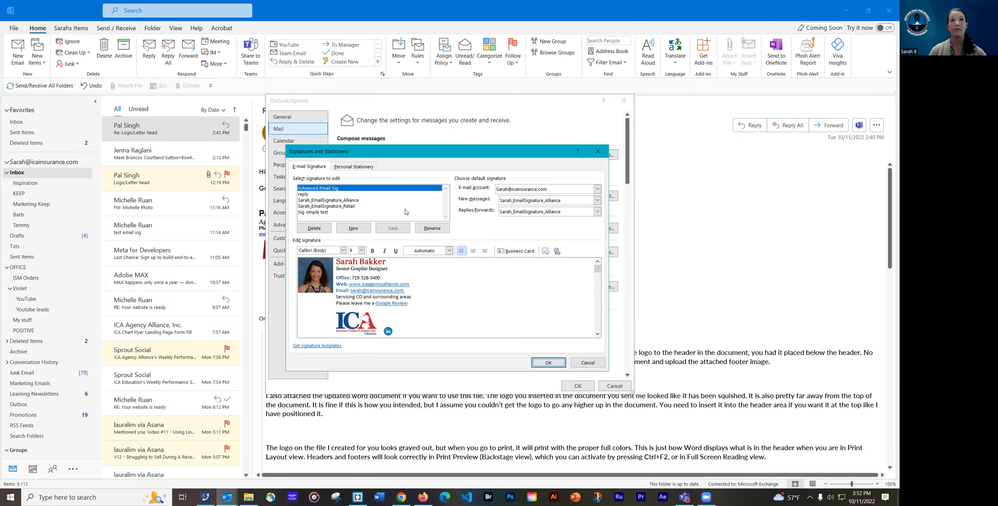
Choose Advanced Email Sig as the default signature for new messages
click(562, 202)
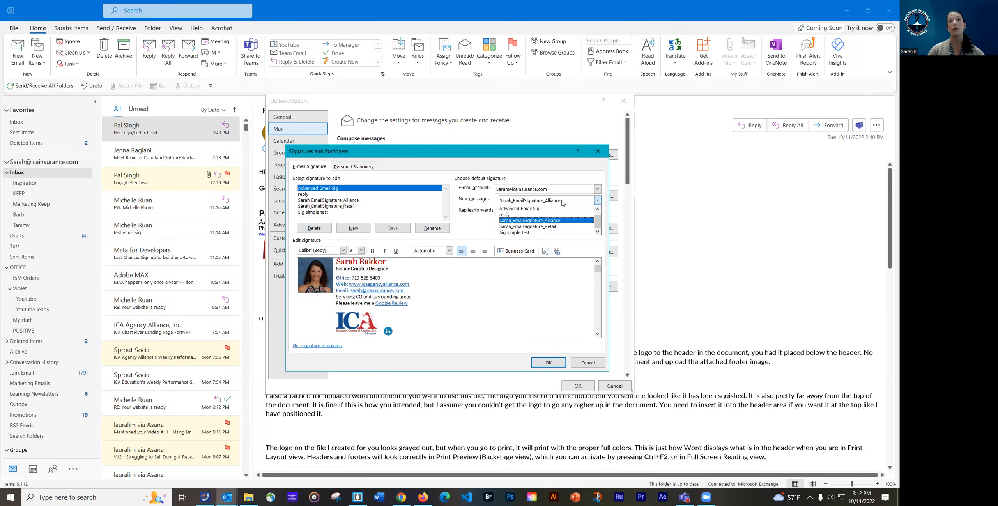
click(554, 203)
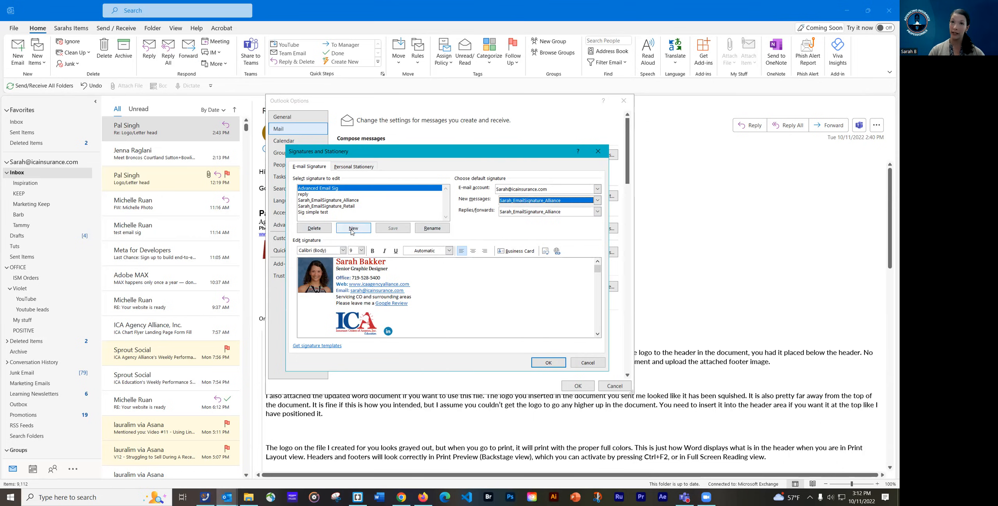
click(600, 203)
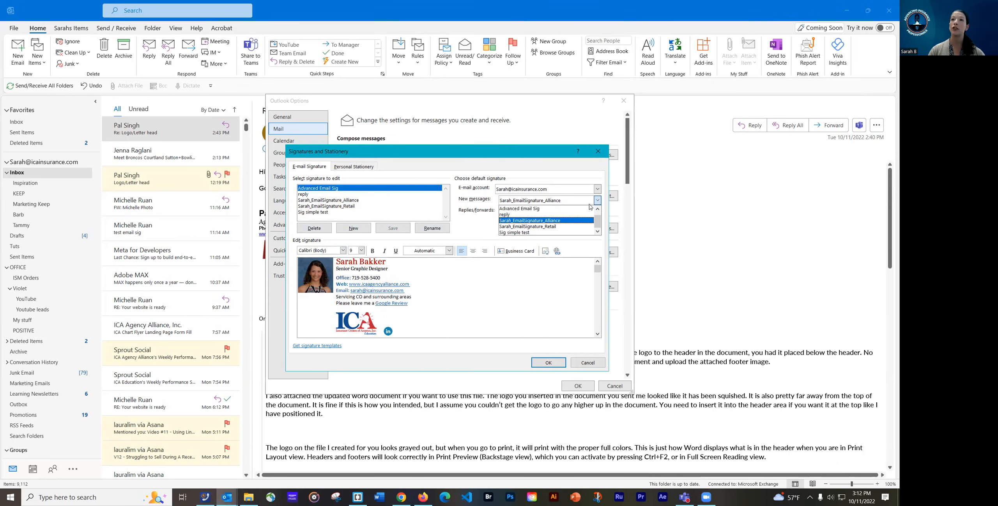
click(523, 210)
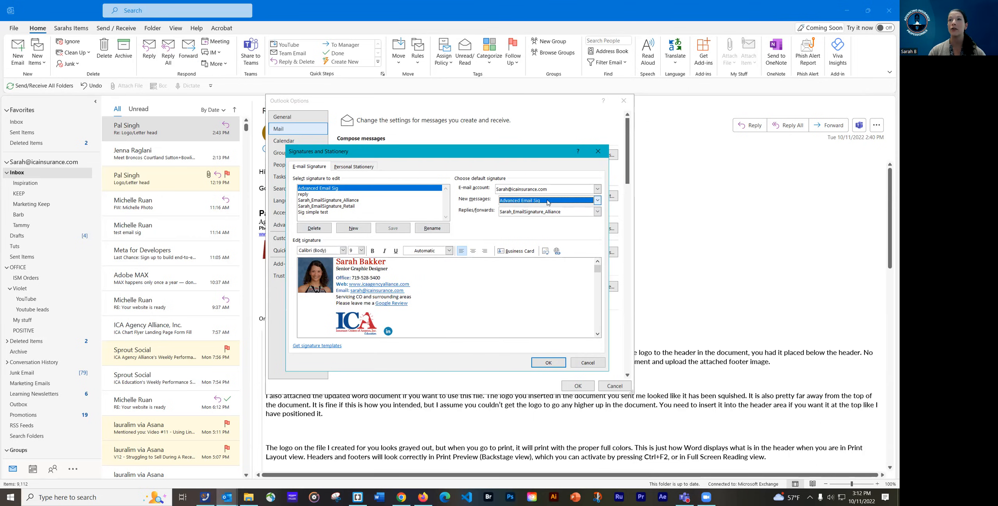
click(301, 194)
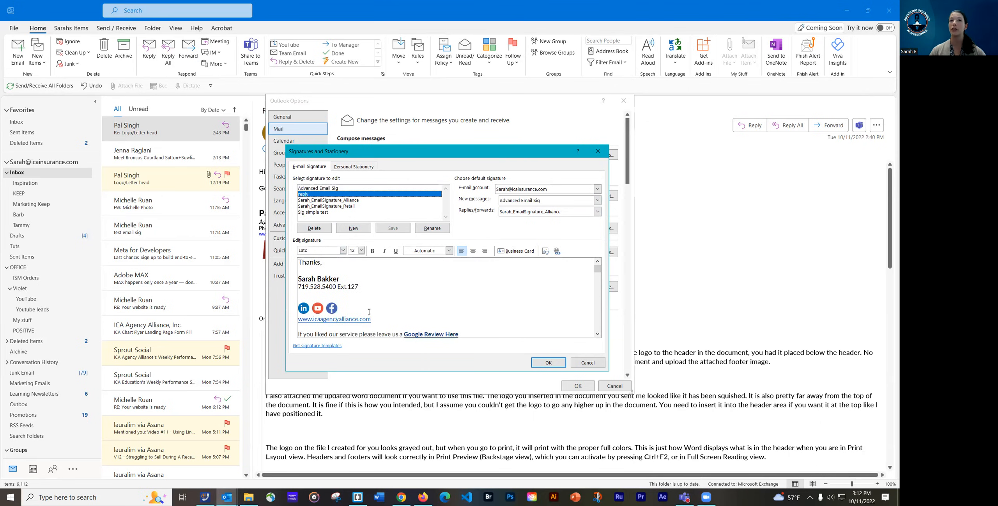
Set the replies and forwards signature to reply and confirm the settings
click(522, 212)
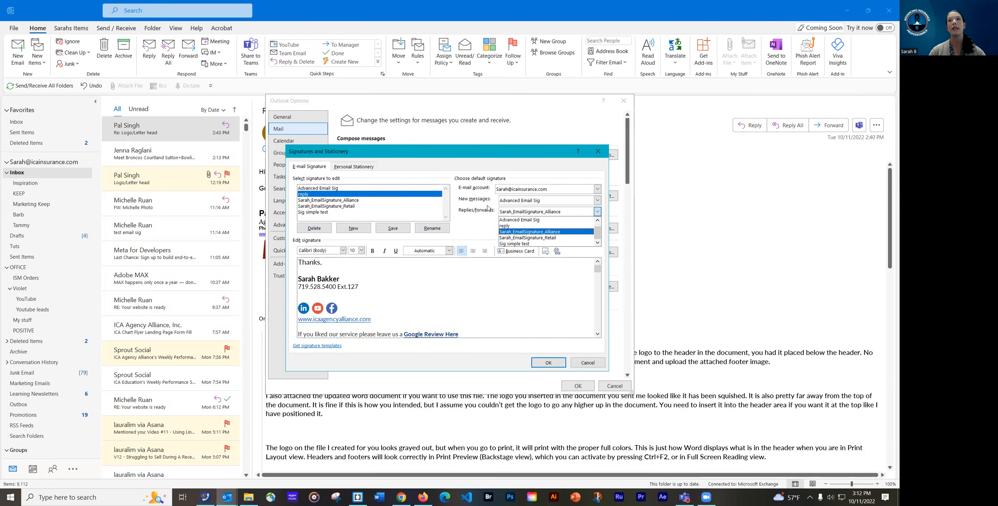
click(473, 201)
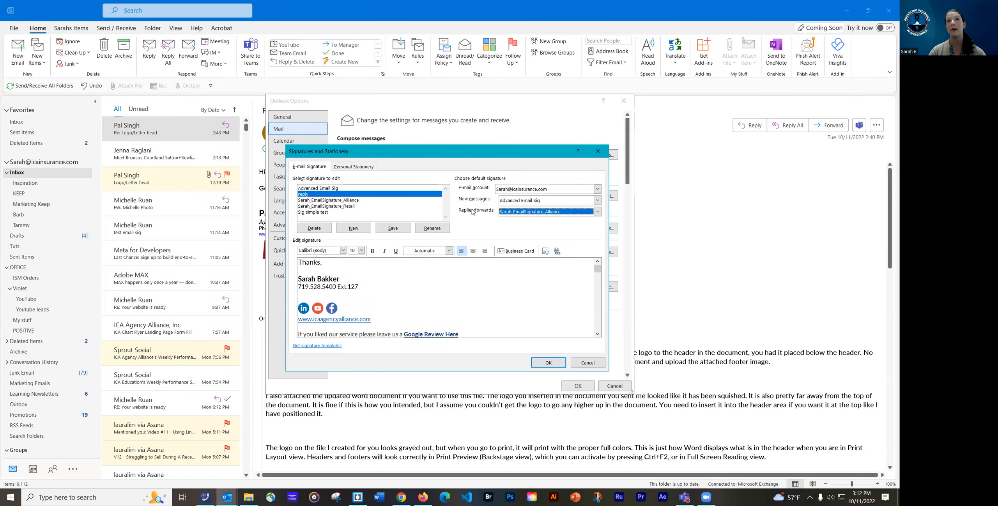
click(526, 214)
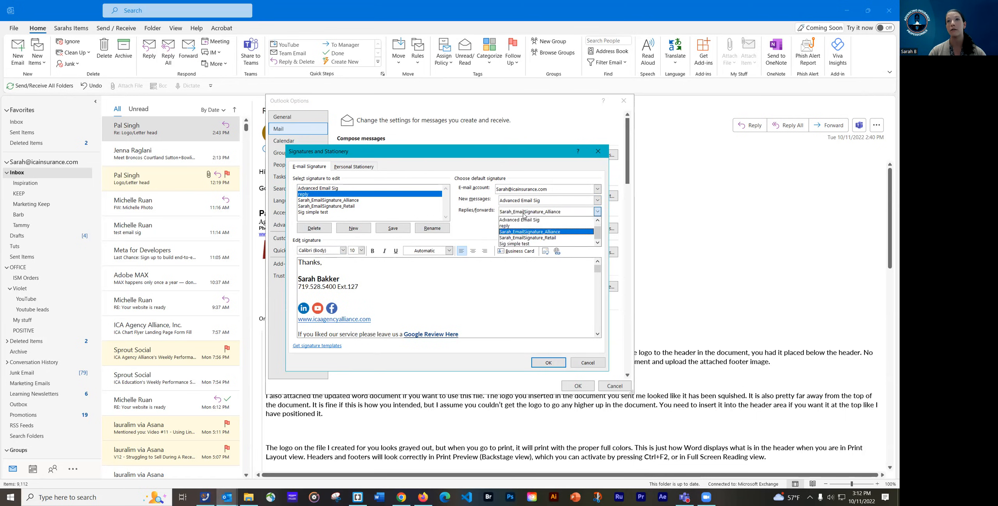
click(518, 220)
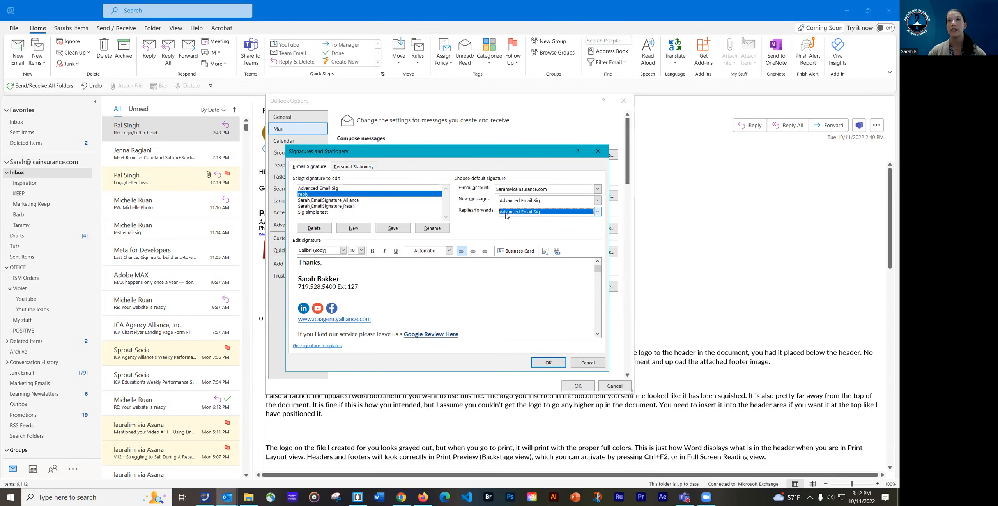
click(538, 214)
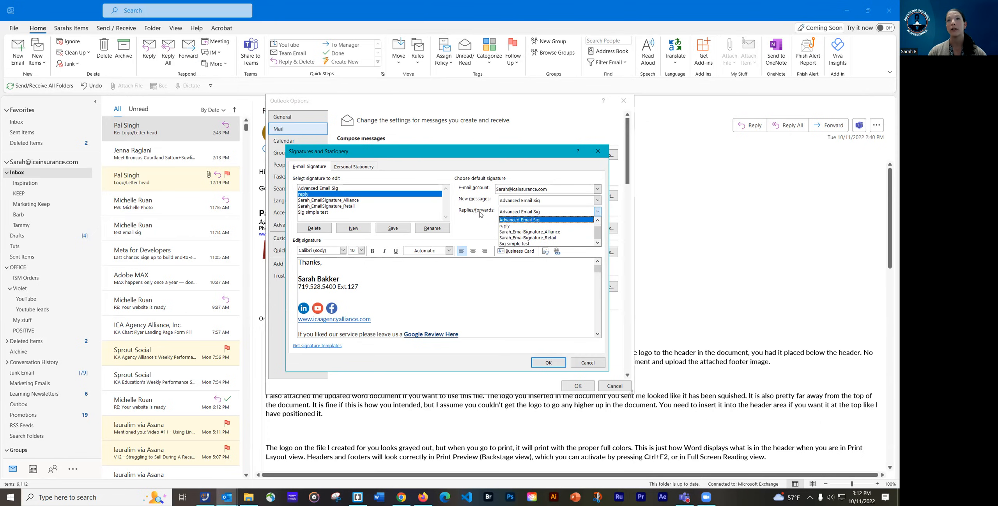
click(483, 215)
click(510, 212)
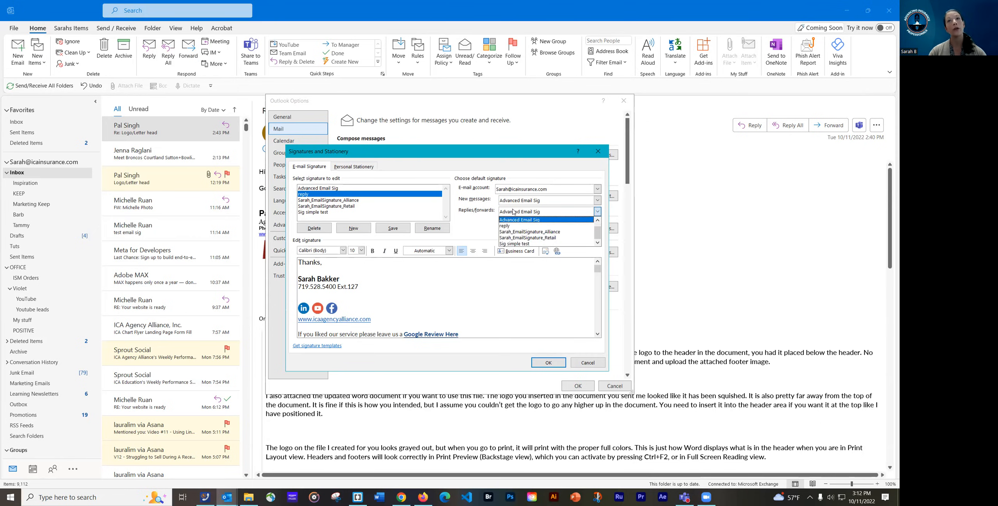
click(512, 227)
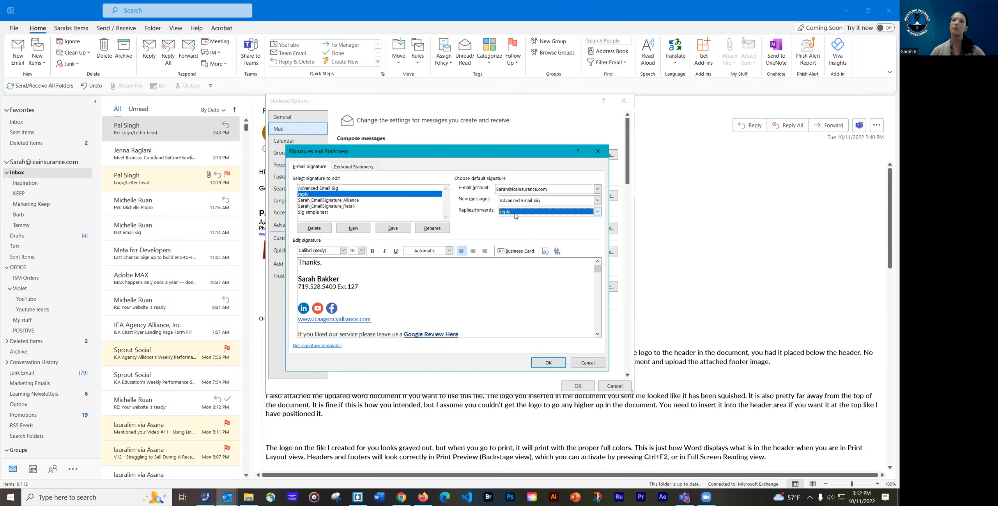
click(542, 363)
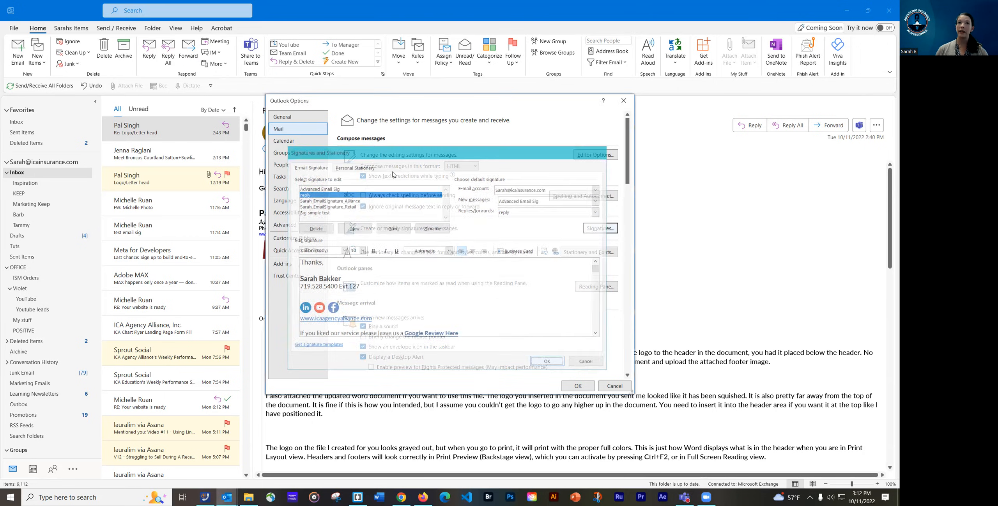
Close Outlook Options and start a new email carrying the Advanced Email Sig signature
click(575, 386)
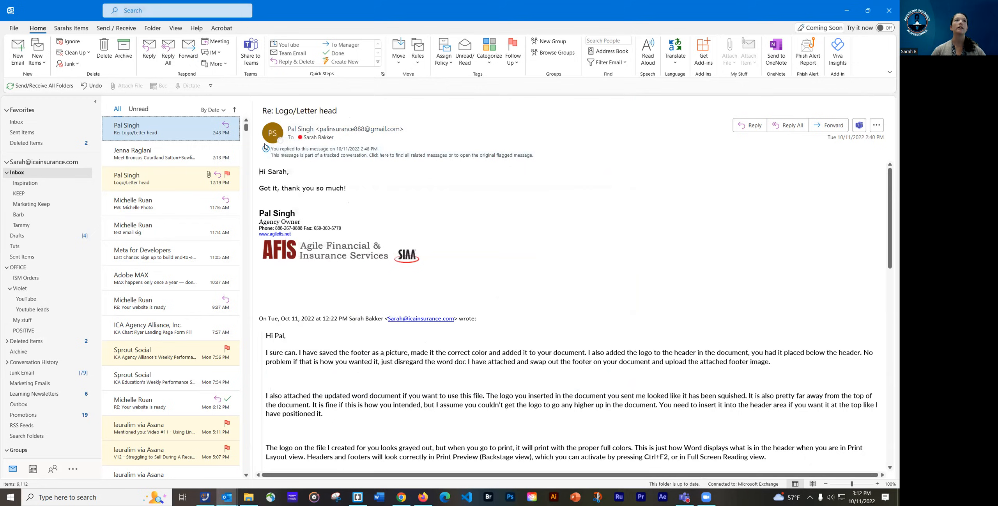
click(19, 56)
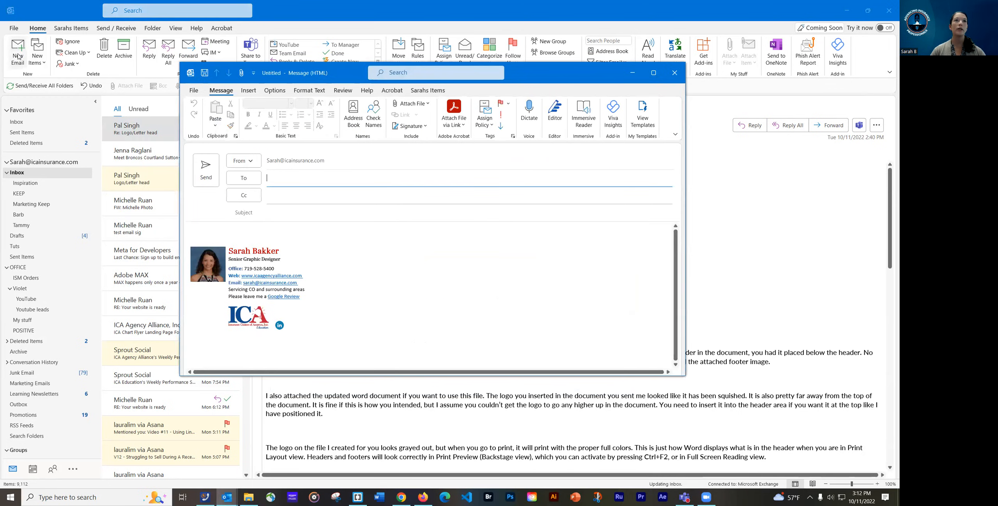